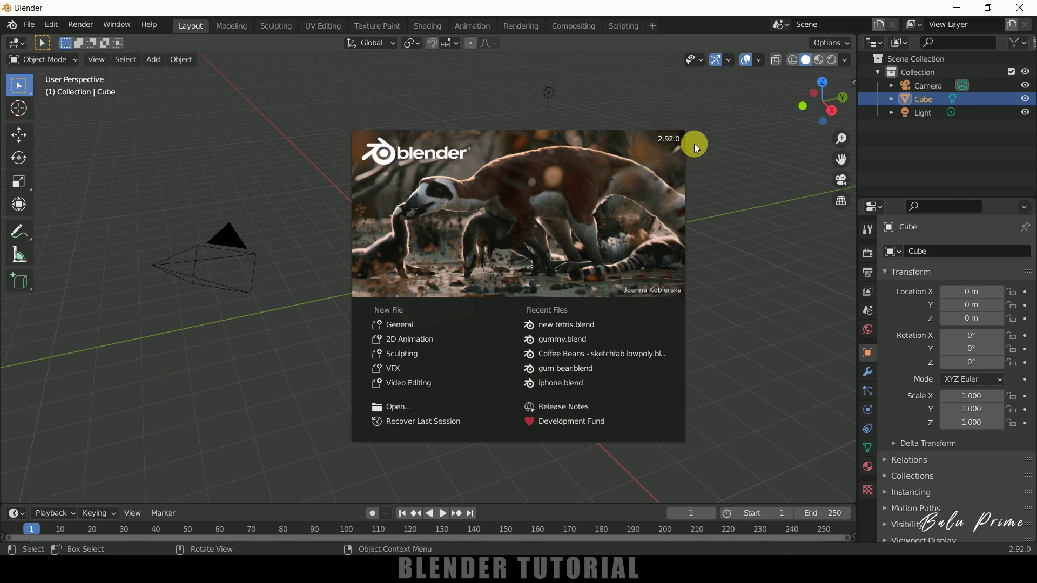
Dismiss the splash screen and select the default camera in the viewport
left_click(770, 284)
mouse_move(692, 307)
middle_mouse_down()
mouse_move(674, 310)
mouse_move(695, 303)
middle_mouse_up()
scroll(375, 286, "up", 2)
left_click(242, 264)
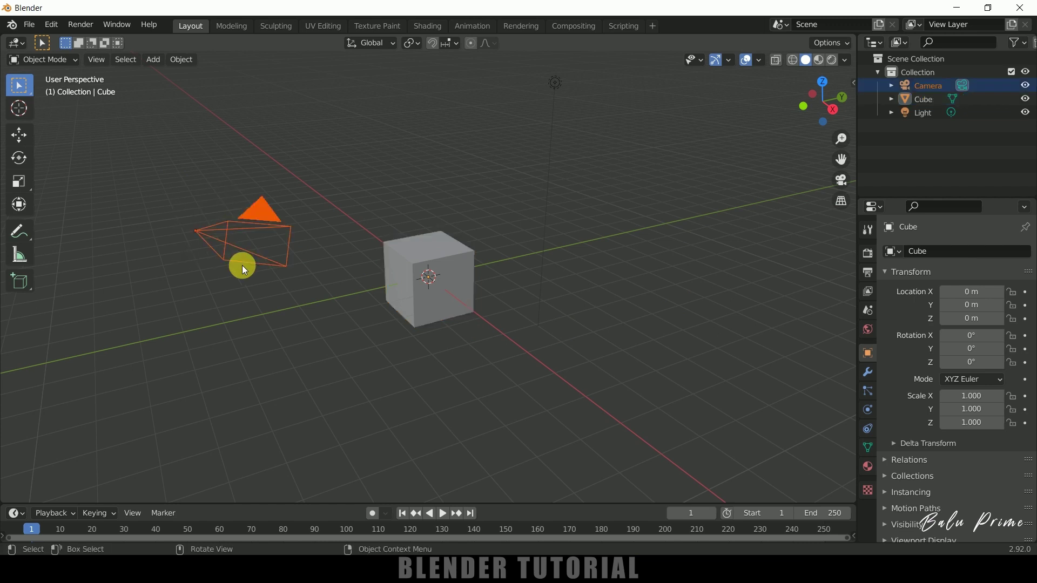
Delete the camera and light, then raise the cube about 4 m along Z
left_click(555, 81, "shift")
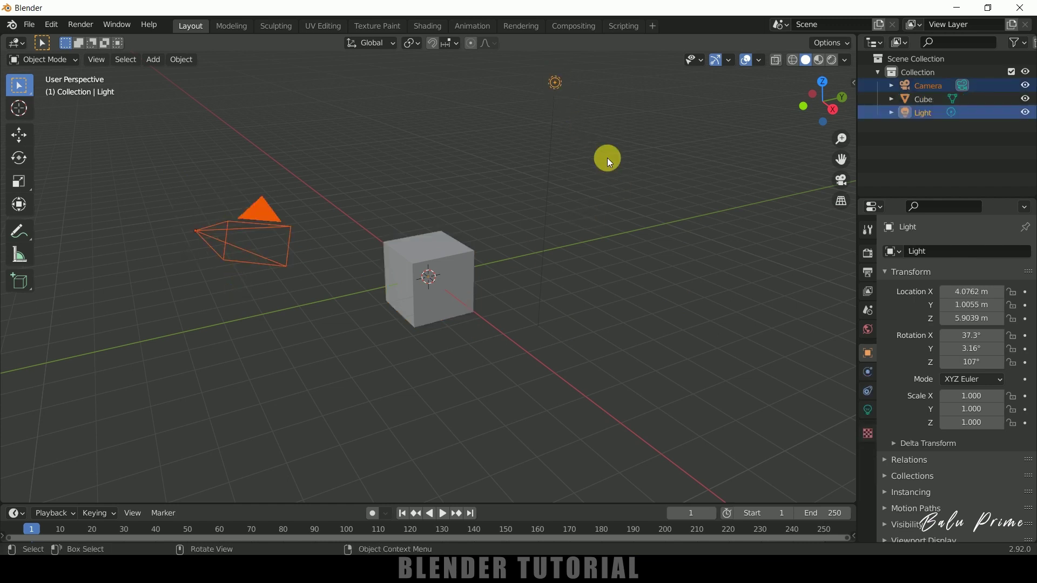
key("Delete")
middle_click_drag(556, 308, 507, 336)
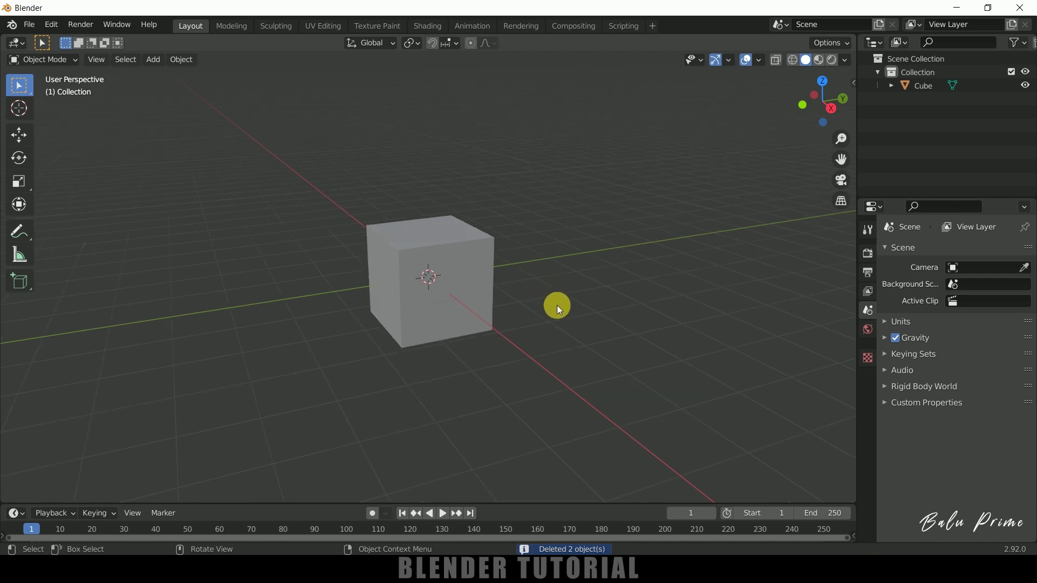
left_click(453, 275)
middle_click_drag(598, 309, 588, 303, "ctrl")
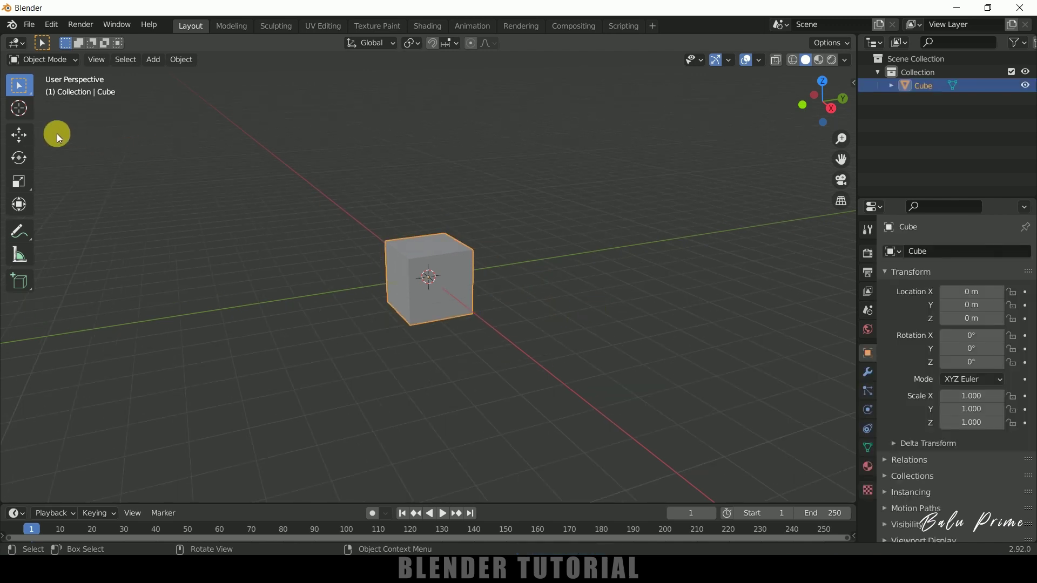
left_click(19, 135)
left_click_drag(430, 222, 437, 85)
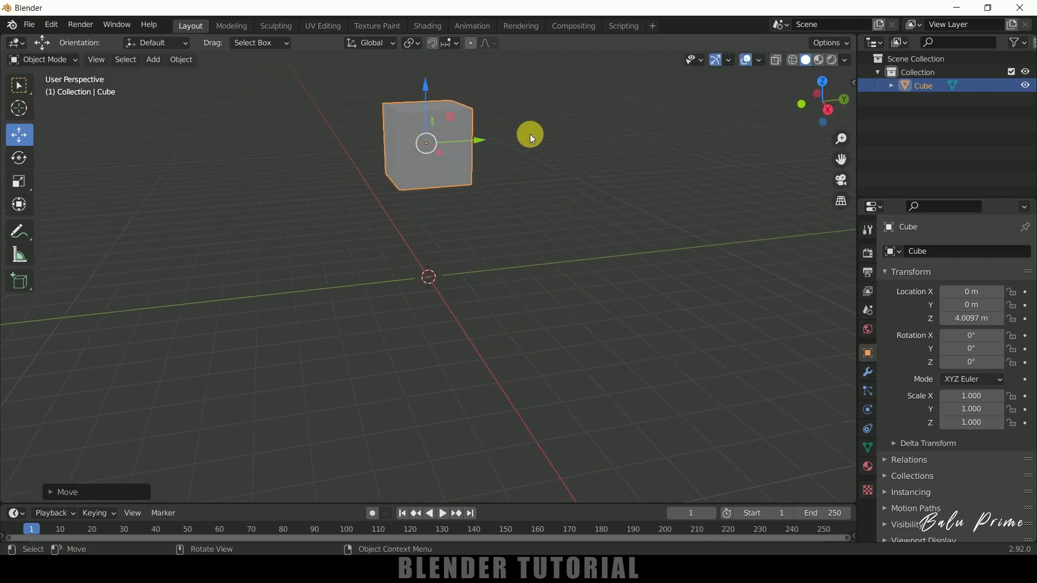
Subdivide the cube's mesh three times in Edit Mode
key("Tab")
right_click(429, 125)
left_click(428, 125)
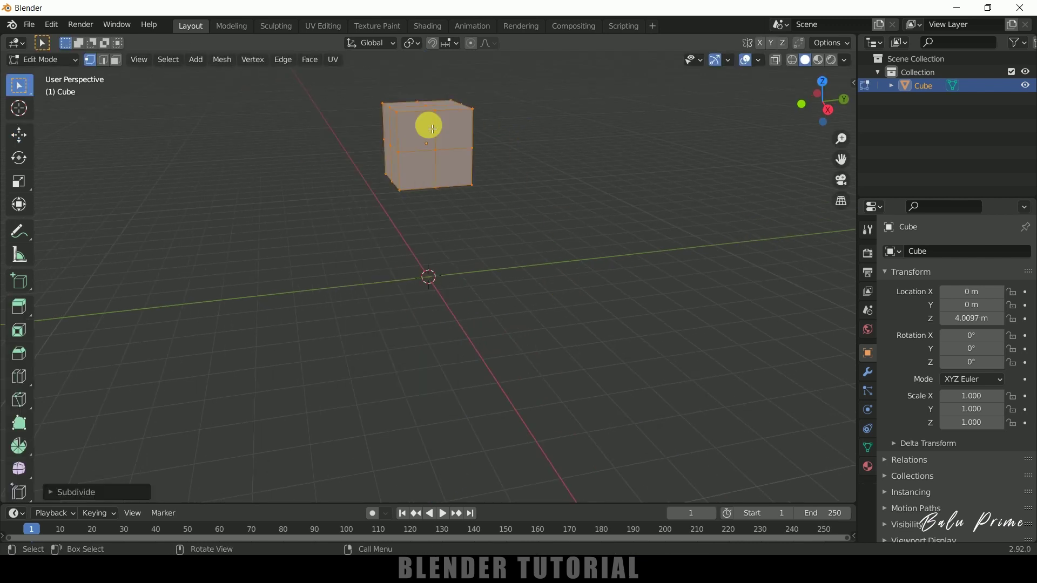
right_click(429, 125)
left_click(428, 125)
right_click(428, 125)
left_click(429, 125)
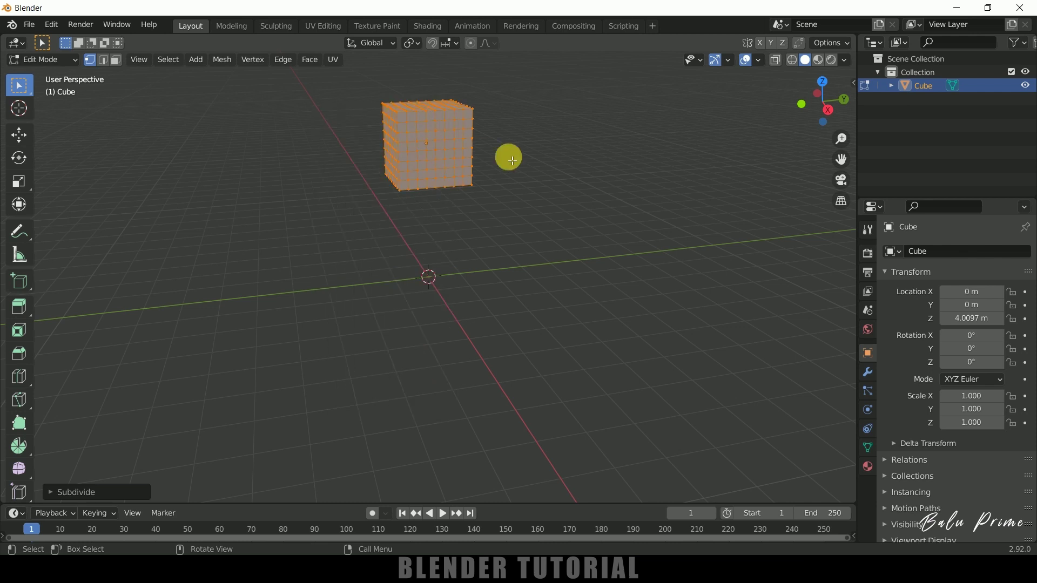
key("Tab")
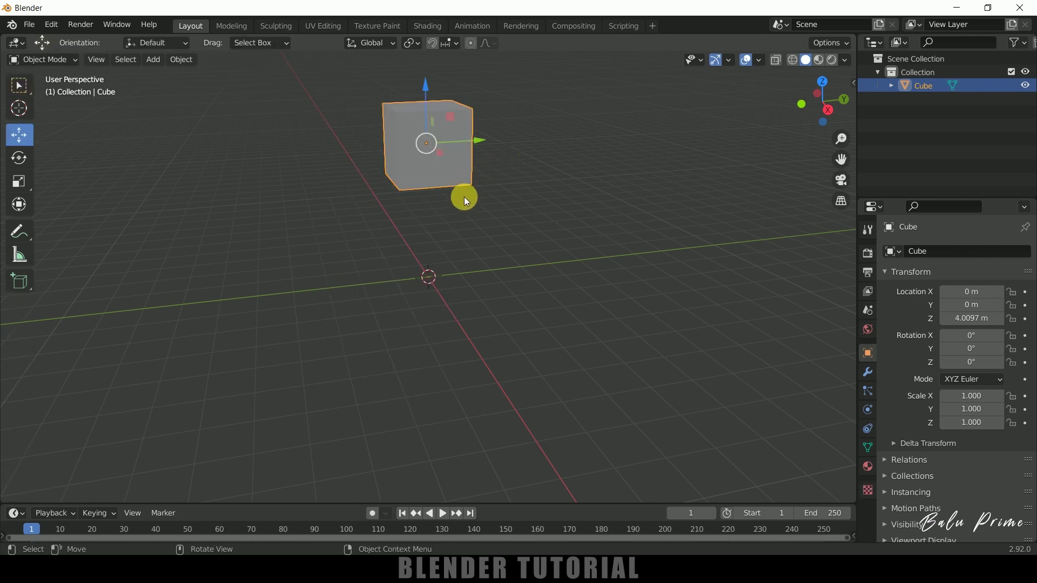
Apply Shade Smooth to the cube
right_click(407, 128)
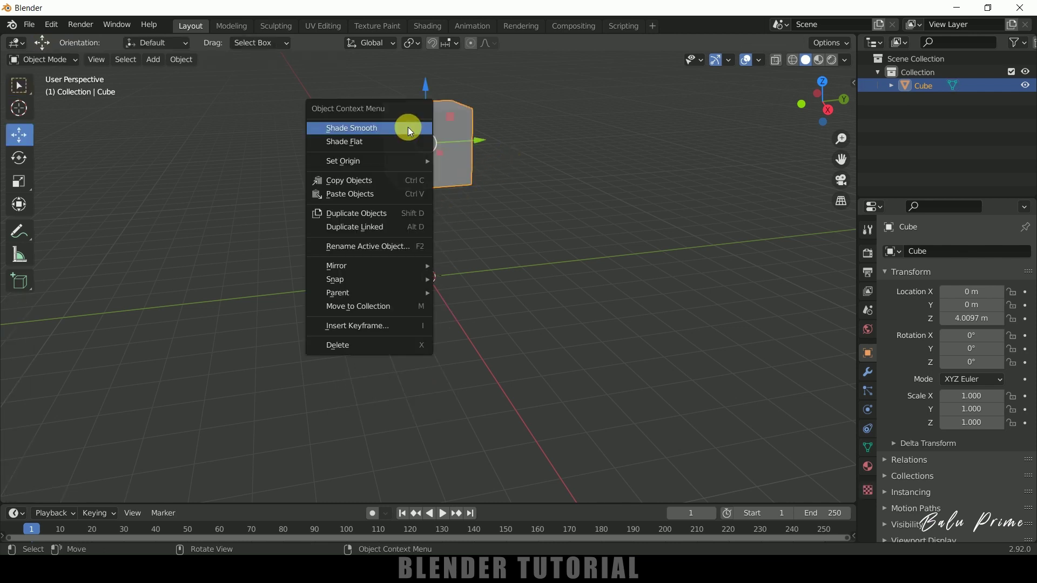
left_click(377, 128)
middle_click_drag(377, 124, 472, 250)
Add a Subdivision Surface modifier to the cube
left_click(867, 409)
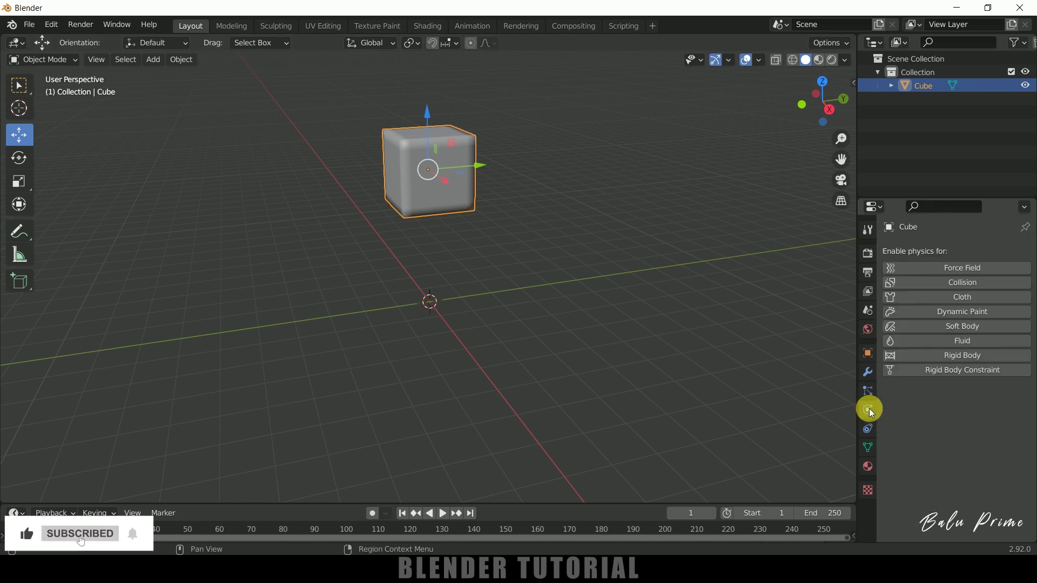
left_click(866, 371)
left_click(914, 253)
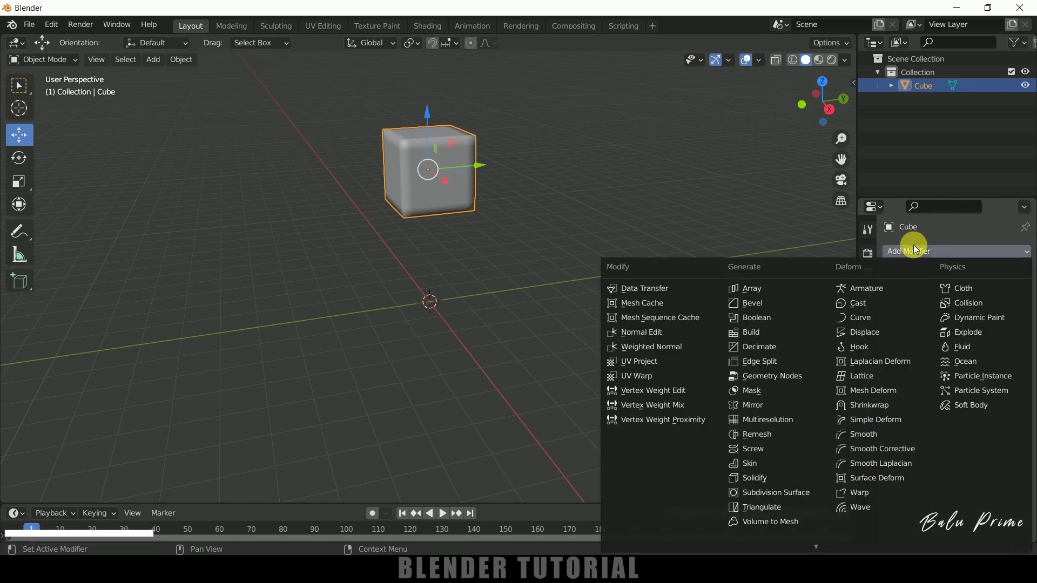
left_click(776, 493)
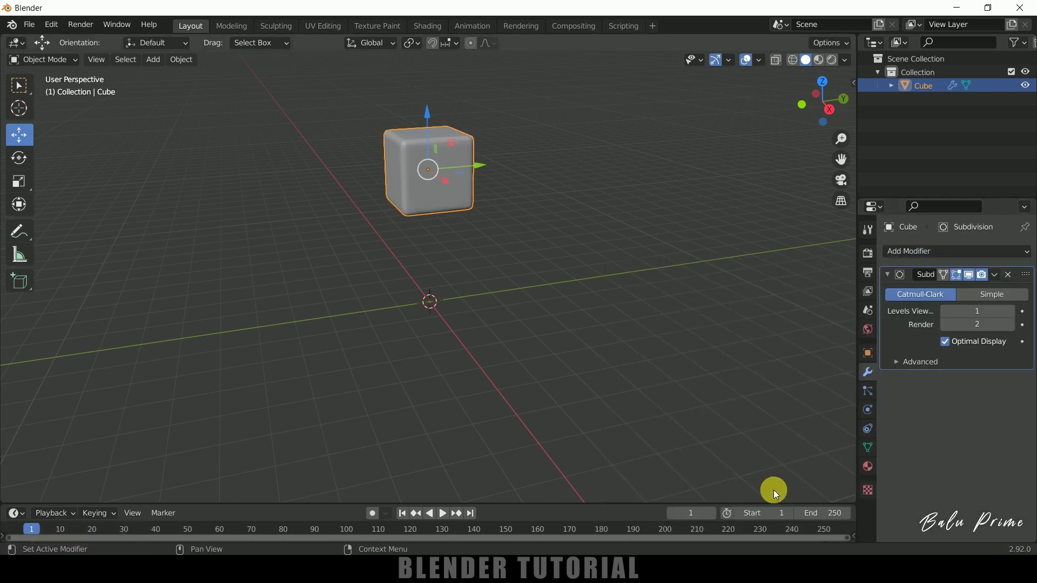
middle_click_drag(563, 230, 390, 291)
scroll(500, 264, "down", 3)
left_click(154, 60)
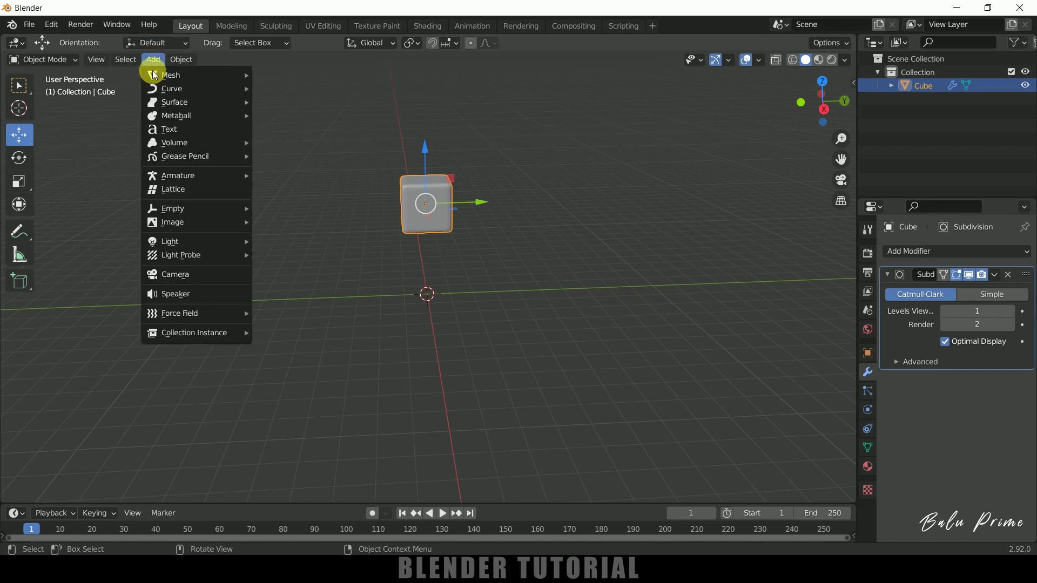
Add a plane at the scene centre and scale it into a large floor
mouse_move(158, 76)
left_click(270, 76)
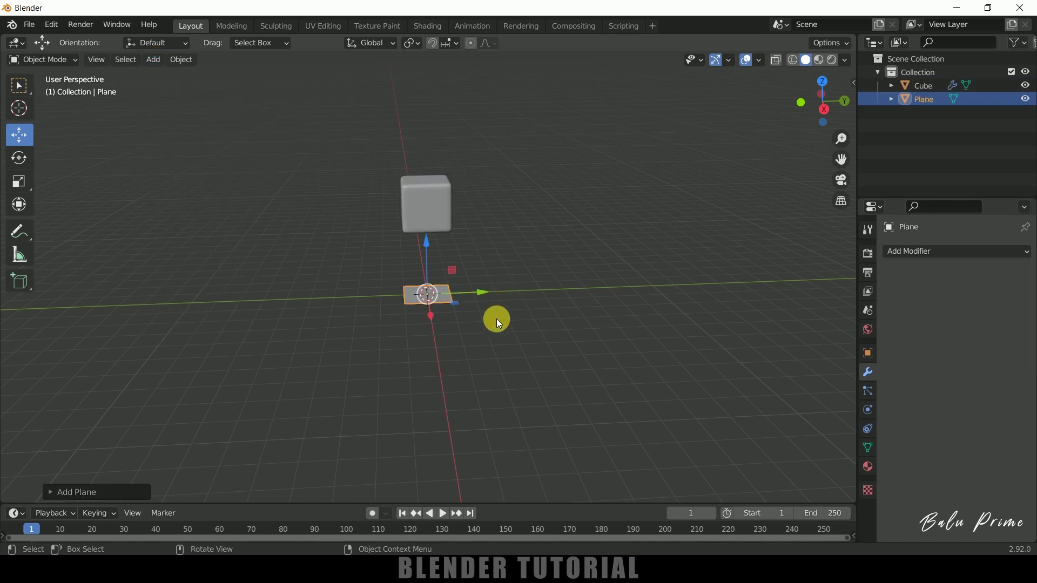
key("s")
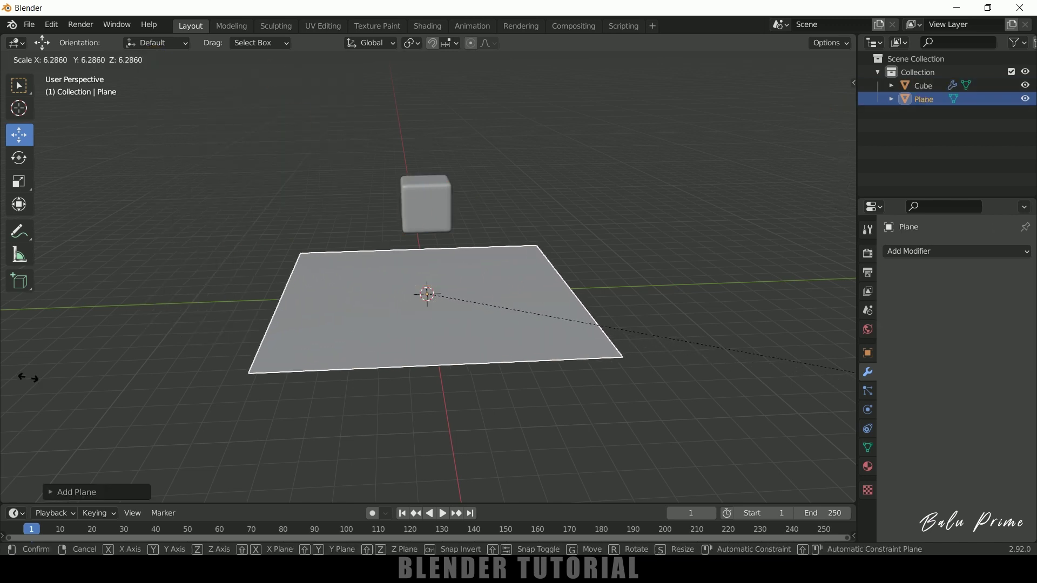
left_click(478, 417)
middle_click_drag(479, 417, 514, 380)
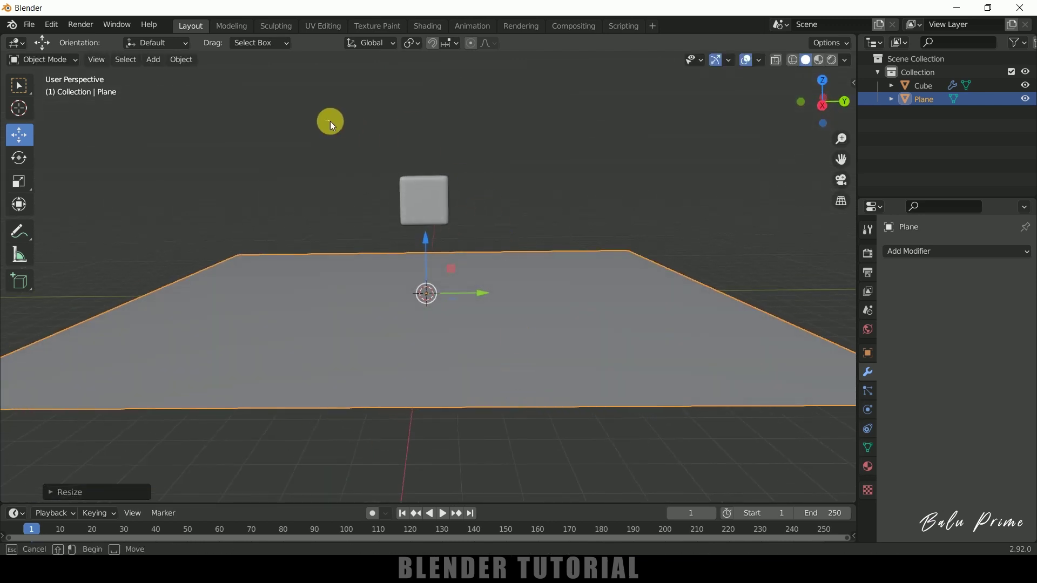
Make the cube the active object again from a lower front view
left_click_drag(329, 121, 483, 185)
middle_click_drag(458, 202, 551, 167)
left_click(421, 205)
key("ctrl+1")
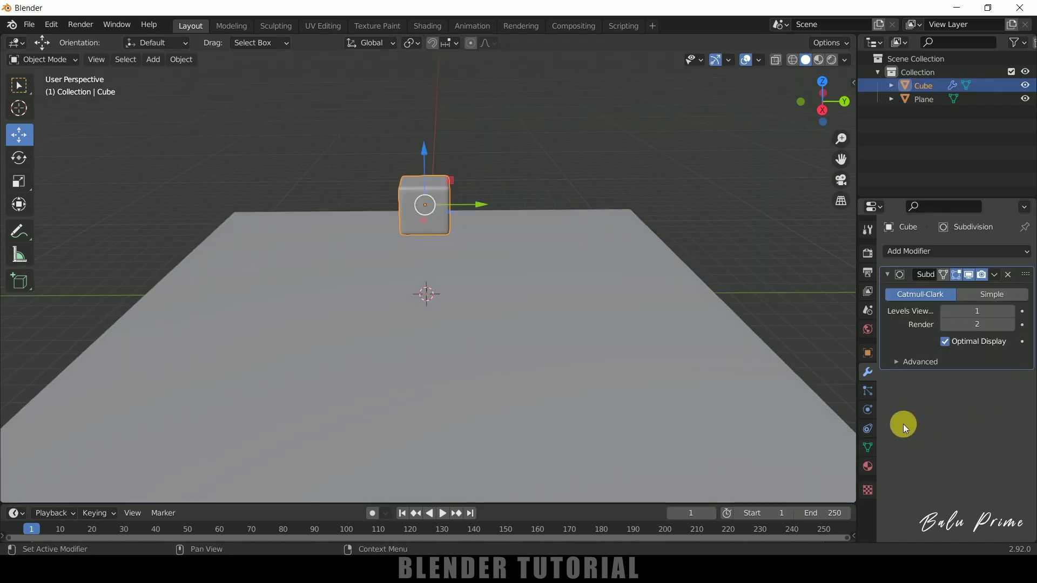
Enable Soft Body physics on the cube and play a quick test
left_click(868, 411)
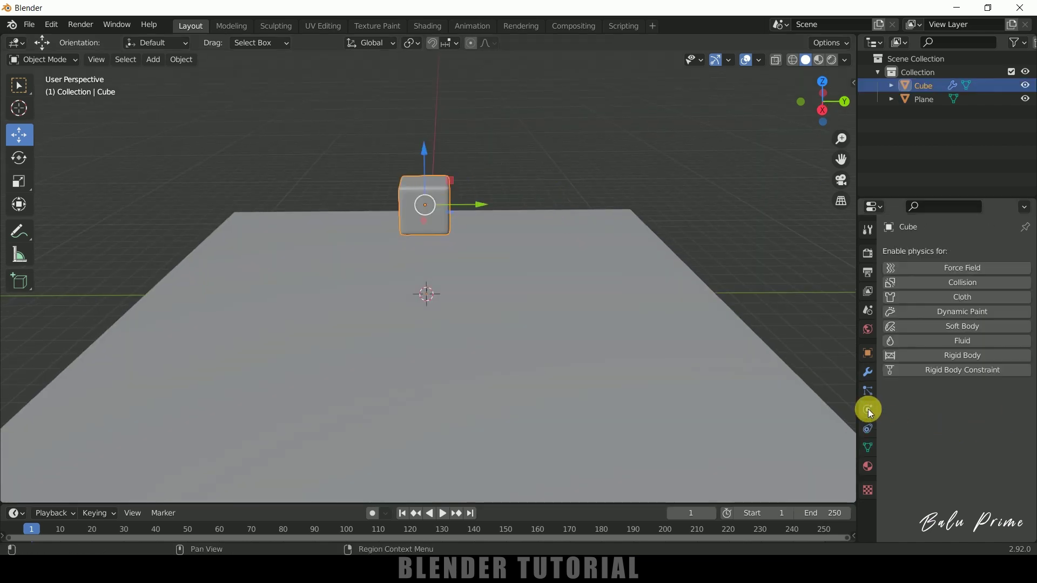
left_click(949, 326)
scroll(980, 440, "down", 1)
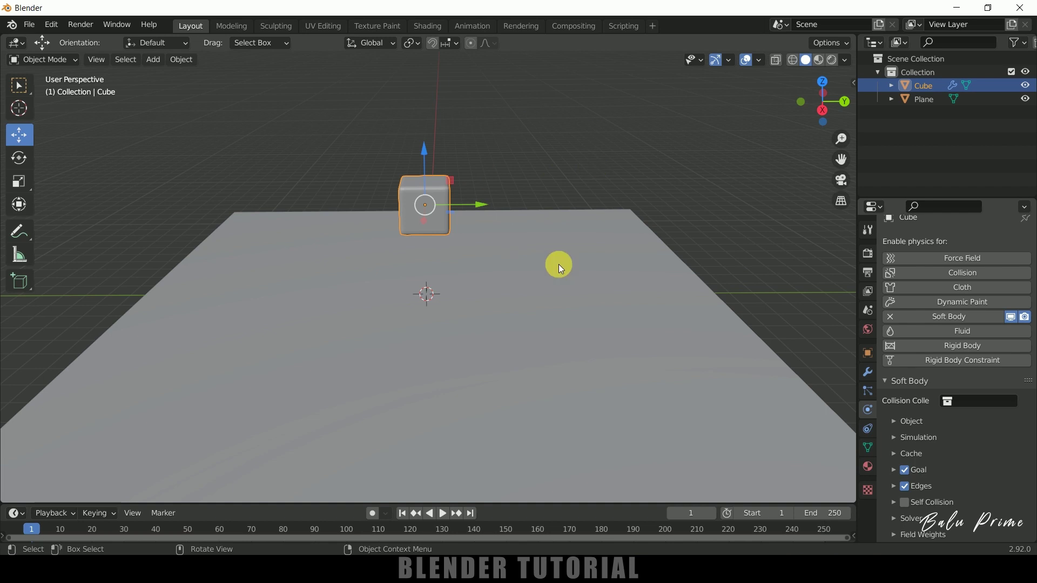
left_click(443, 512)
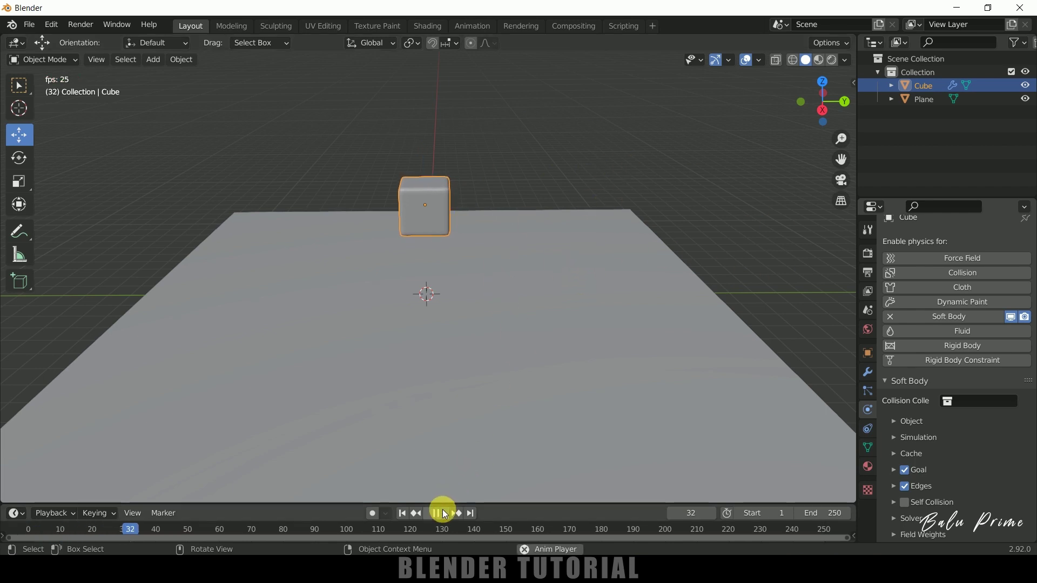
key("Escape")
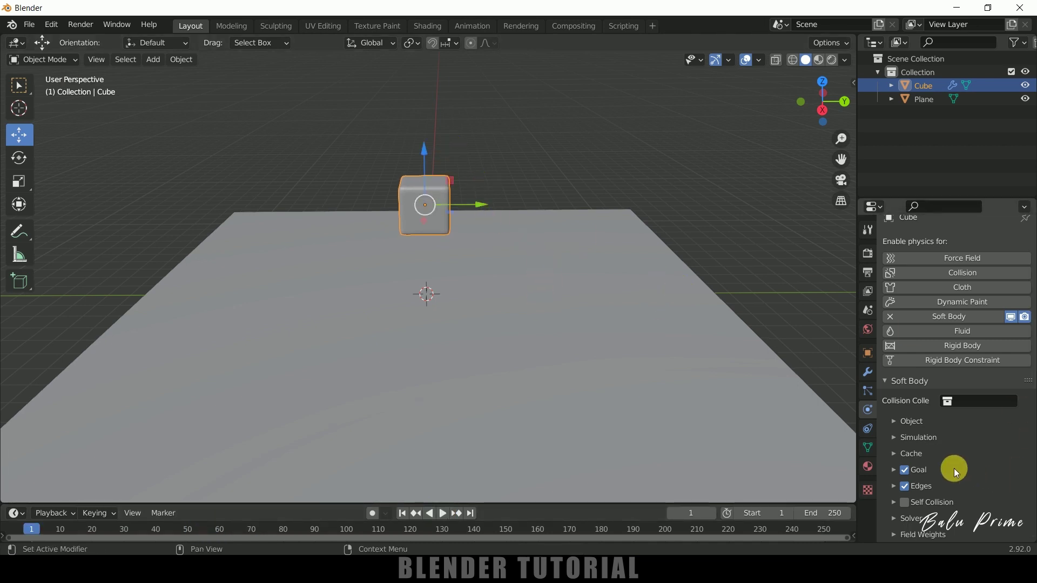
Turn off the soft body's Goal and replay to watch the cube fall
left_click(905, 470)
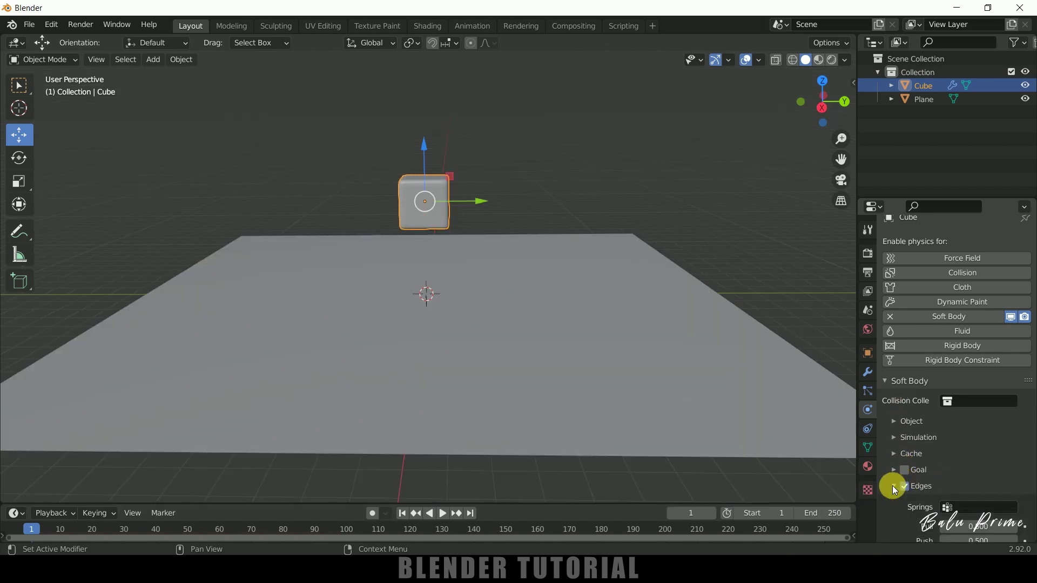
left_click(893, 486)
scroll(951, 448, "down", 6)
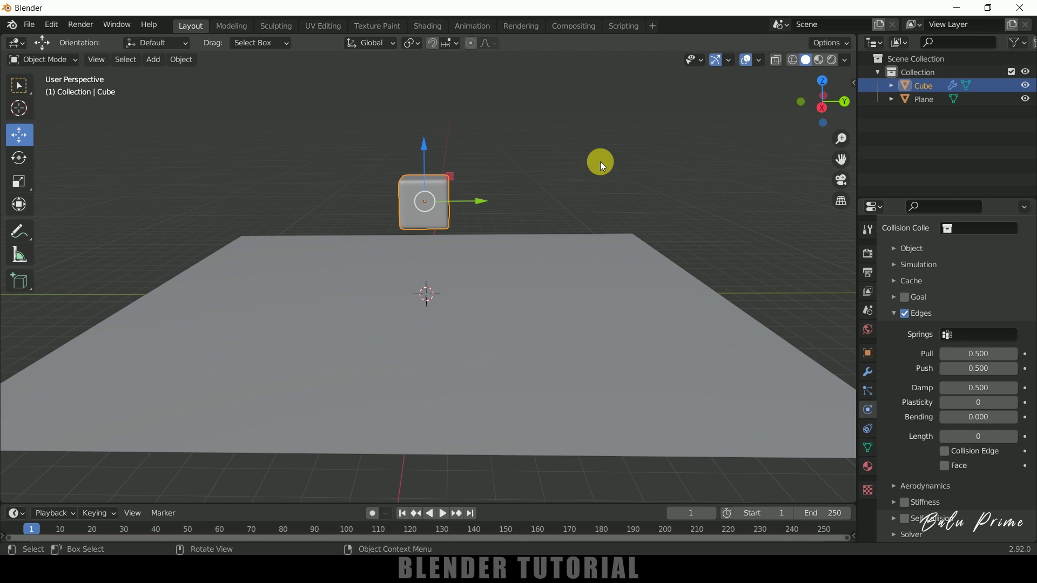
left_click(442, 513)
key("Escape")
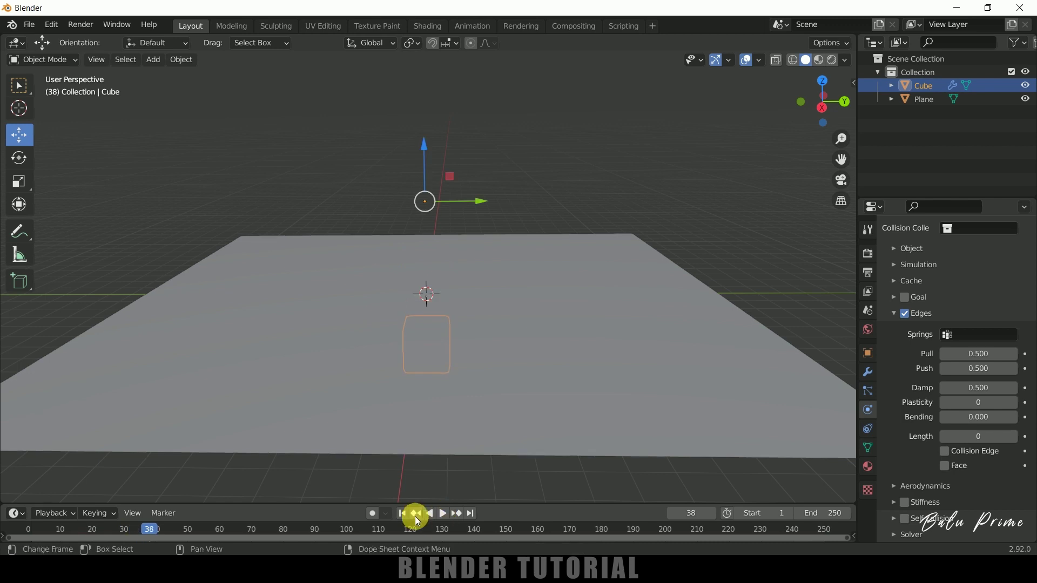
left_click(606, 324)
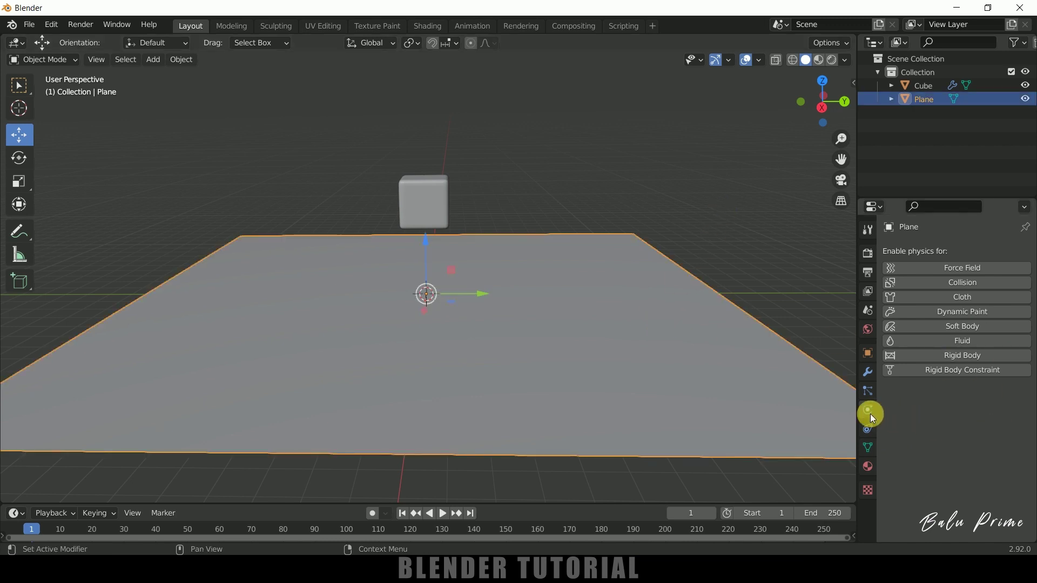
Give the floor plane Collision physics, play the landing, then rewind to frame 1
left_click(940, 283)
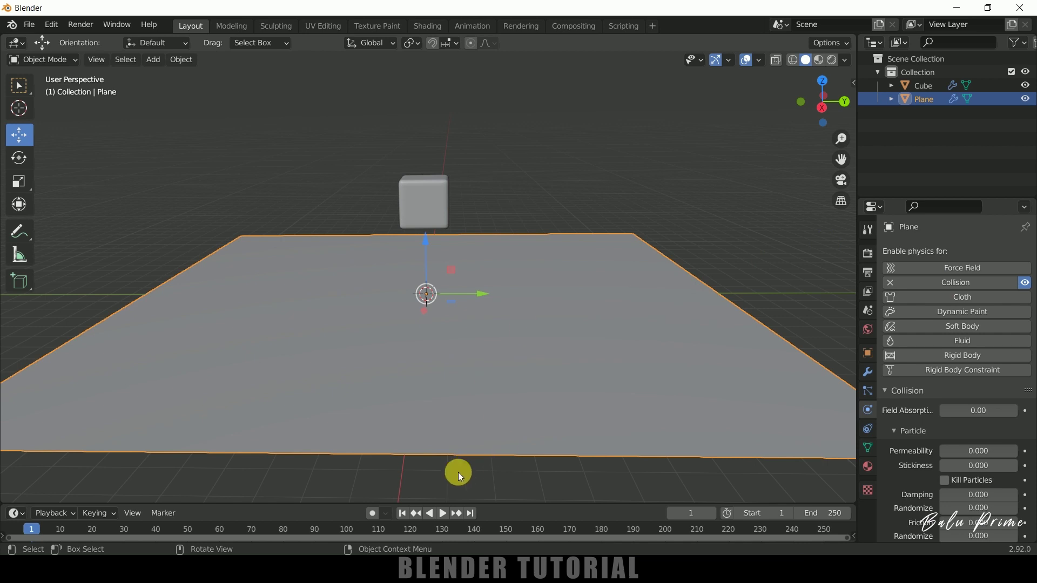
left_click(442, 515)
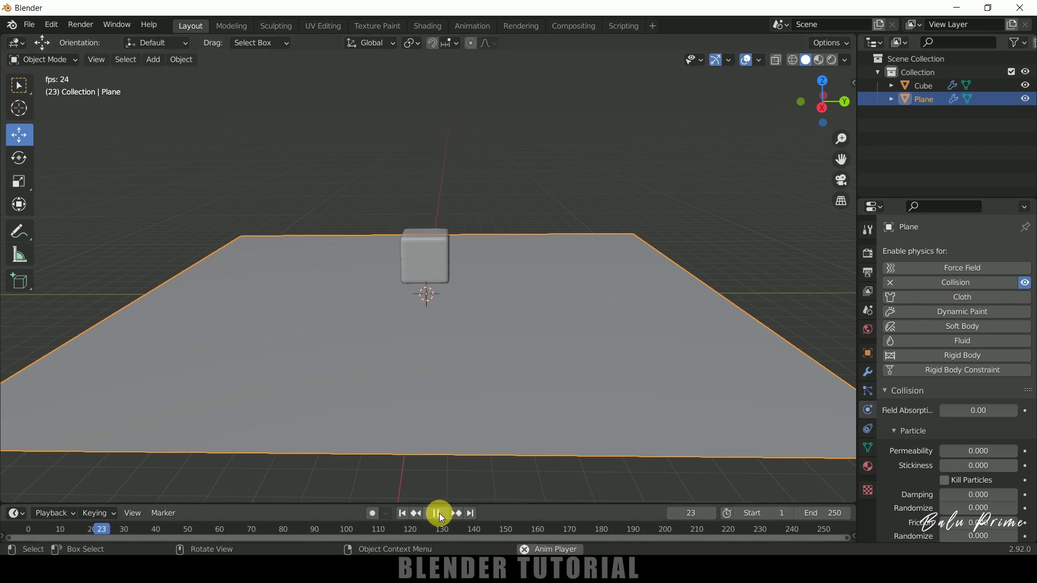
left_click(439, 515)
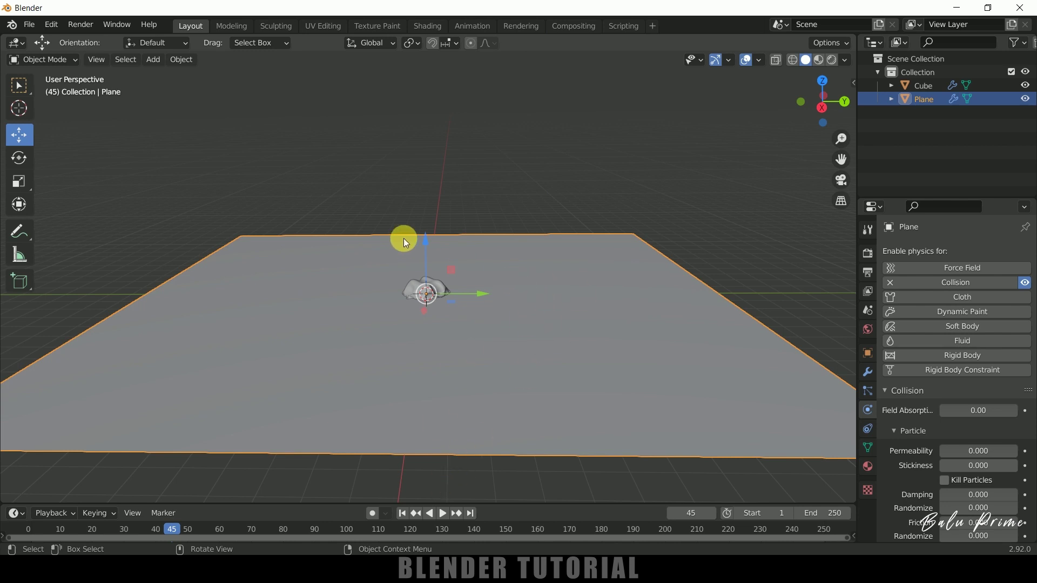
left_click(402, 514)
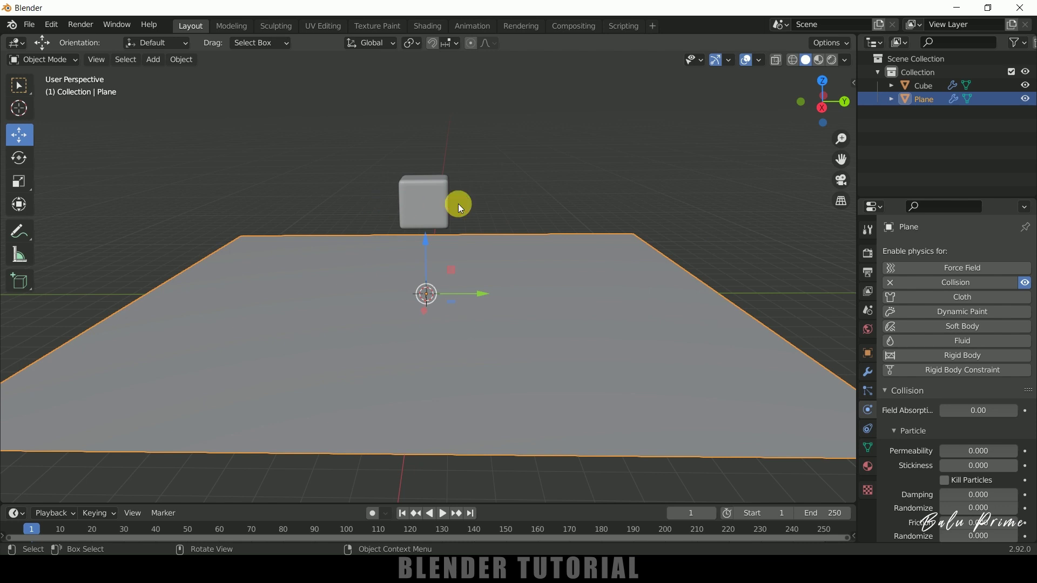
left_click(428, 202)
Set the soft body's Edges Bending stiffness to 5
scroll(910, 427, "down", 5)
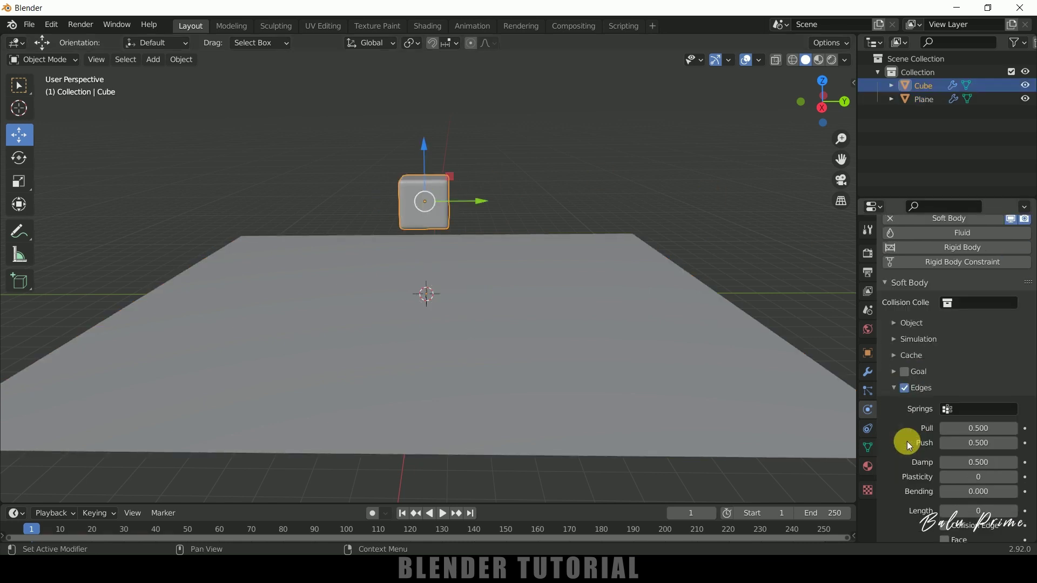
middle_click_drag(907, 441, 913, 357)
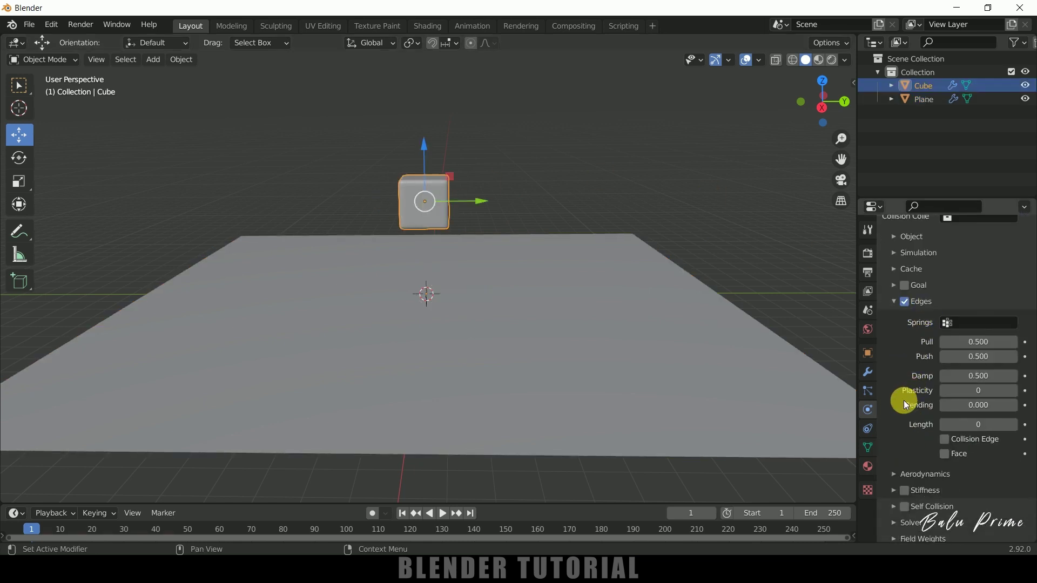
left_click(989, 412)
type("5")
key("Return")
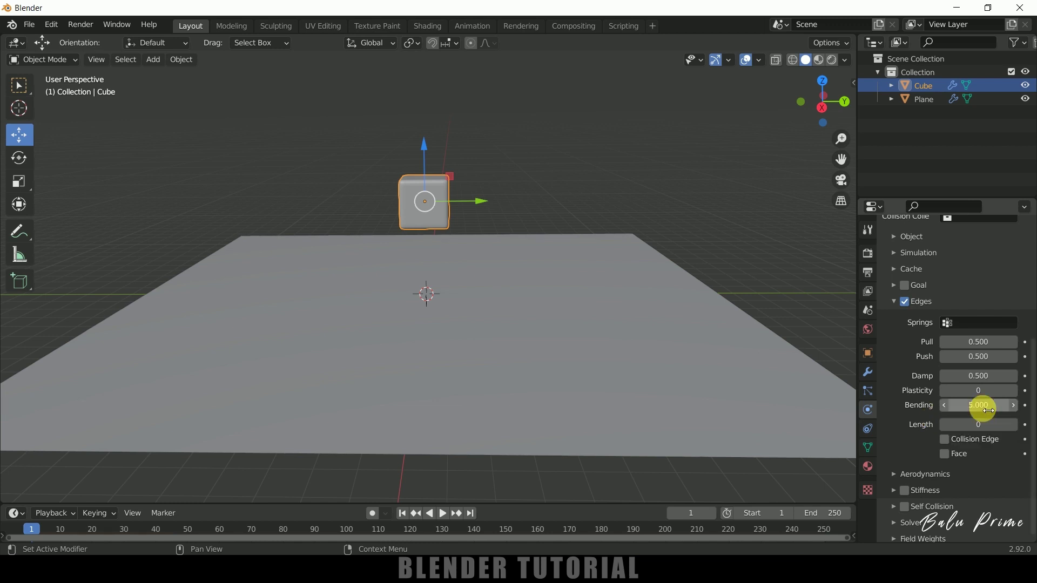
Play the fall simulation, stop it, and rewind to frame 1
left_click(442, 512)
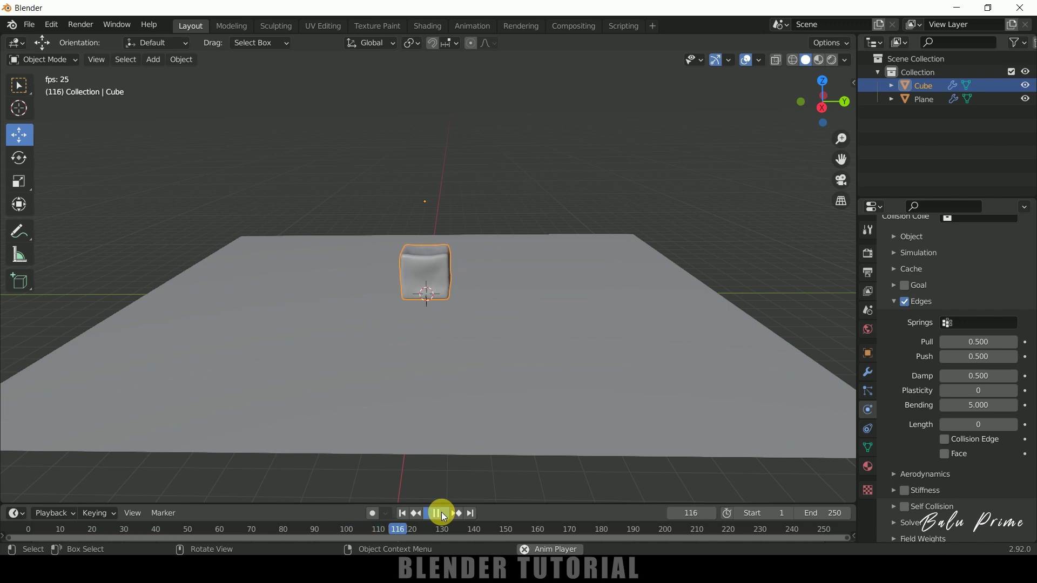
left_click(442, 512)
left_click(402, 512)
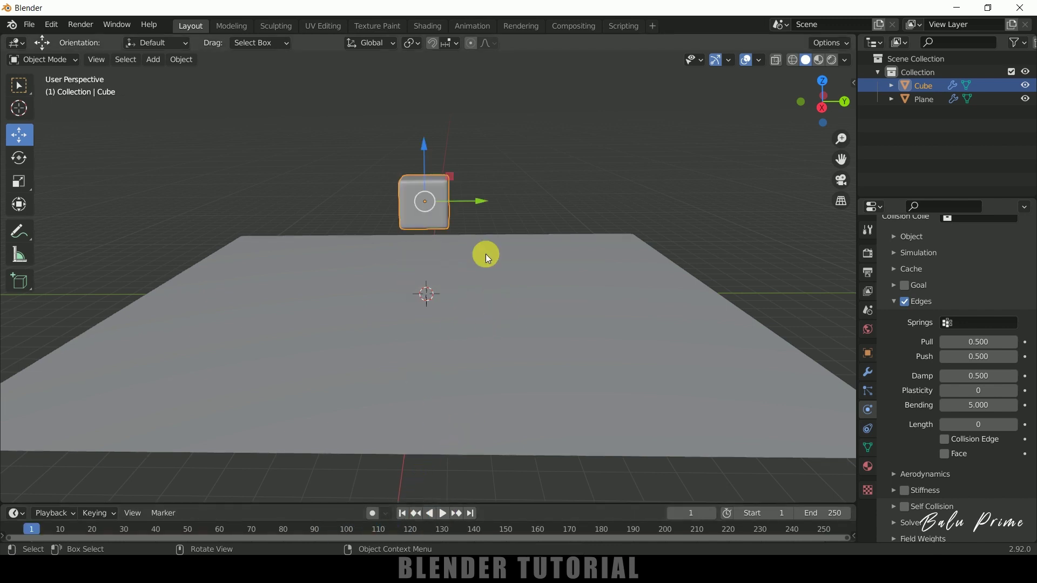
Rotate the first cube to tilt it at an angle
left_click(24, 153)
left_click_drag(403, 179, 335, 195)
middle_click_drag(335, 195, 423, 286)
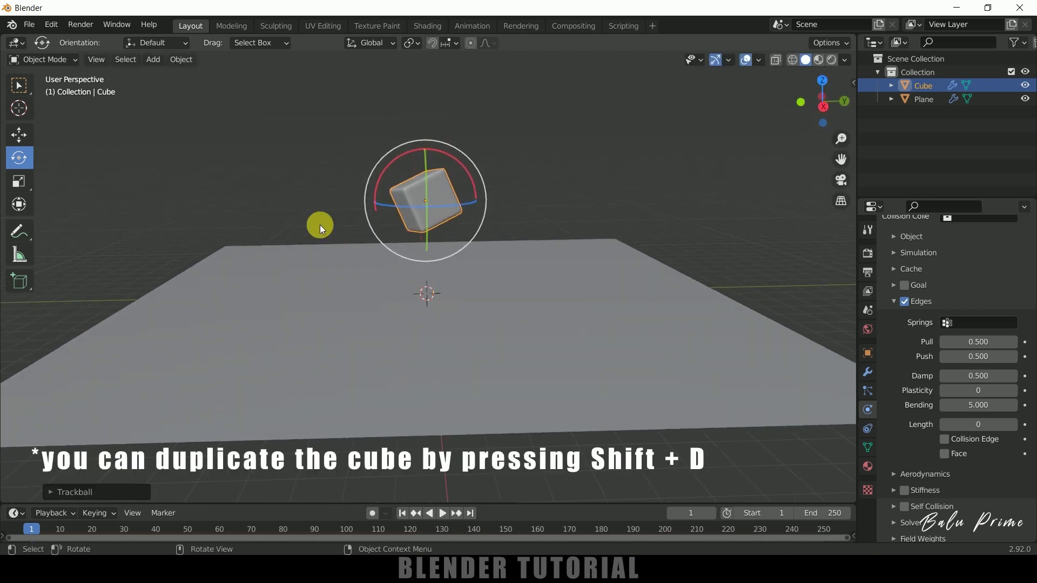
Add a new cube and lift it high above the tilted cube
left_click(153, 60)
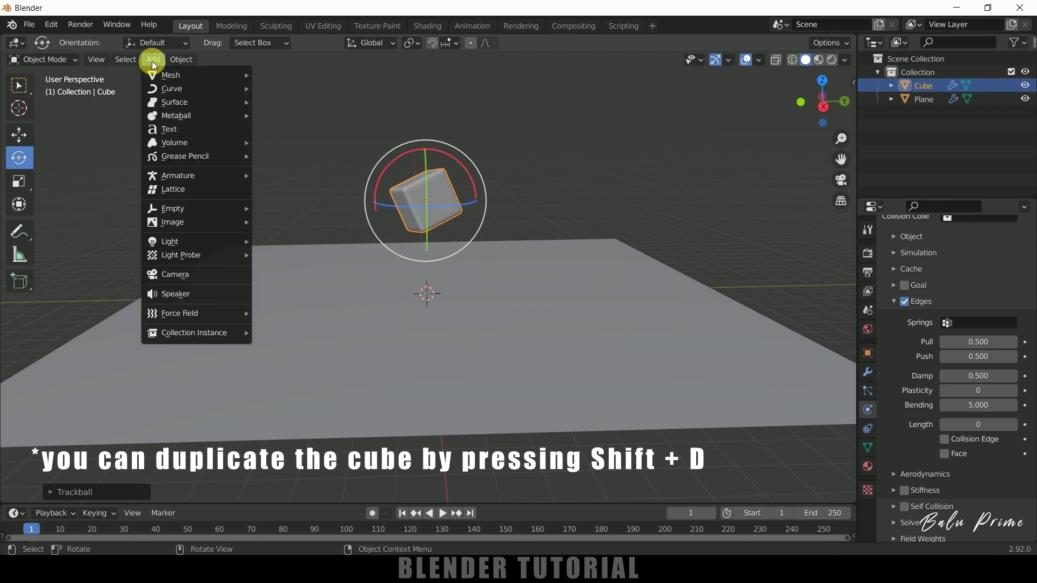
mouse_move(162, 75)
left_click(299, 89)
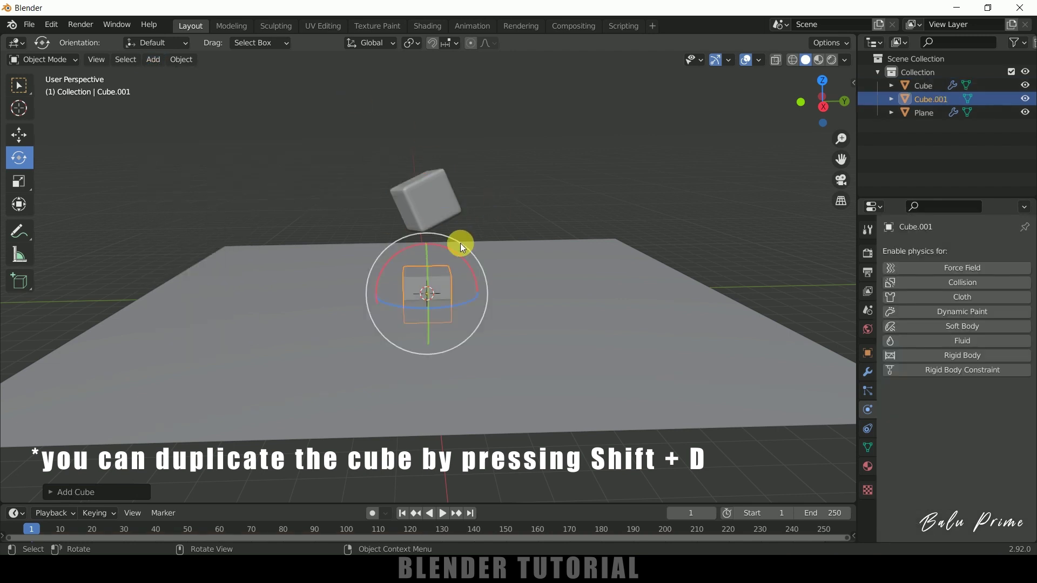
left_click(16, 134)
left_click_drag(416, 238, 469, 113)
middle_click_drag(469, 113, 487, 141)
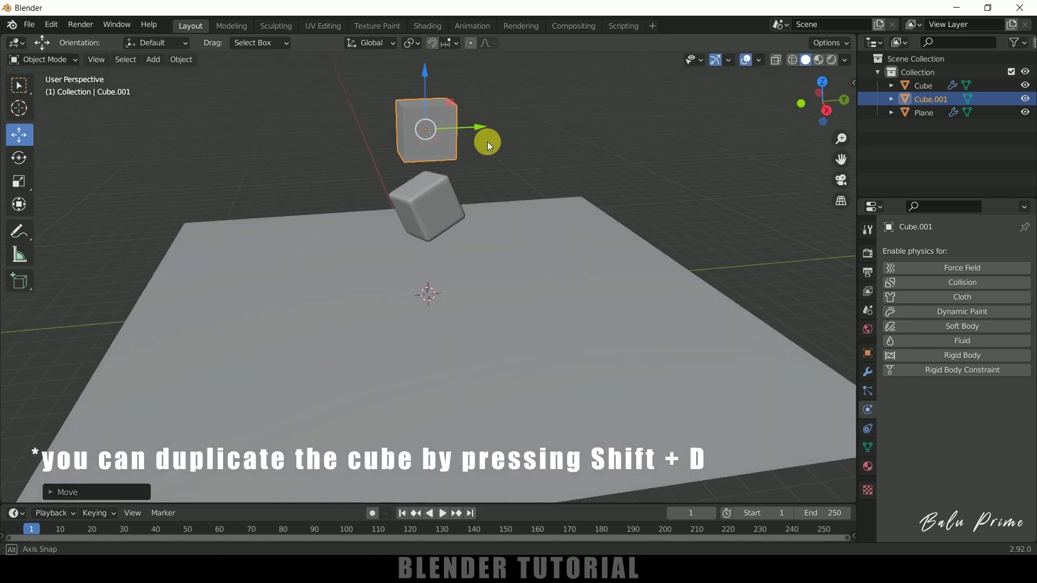
Subdivide the new cube's mesh twice and shade it smooth
key("Tab")
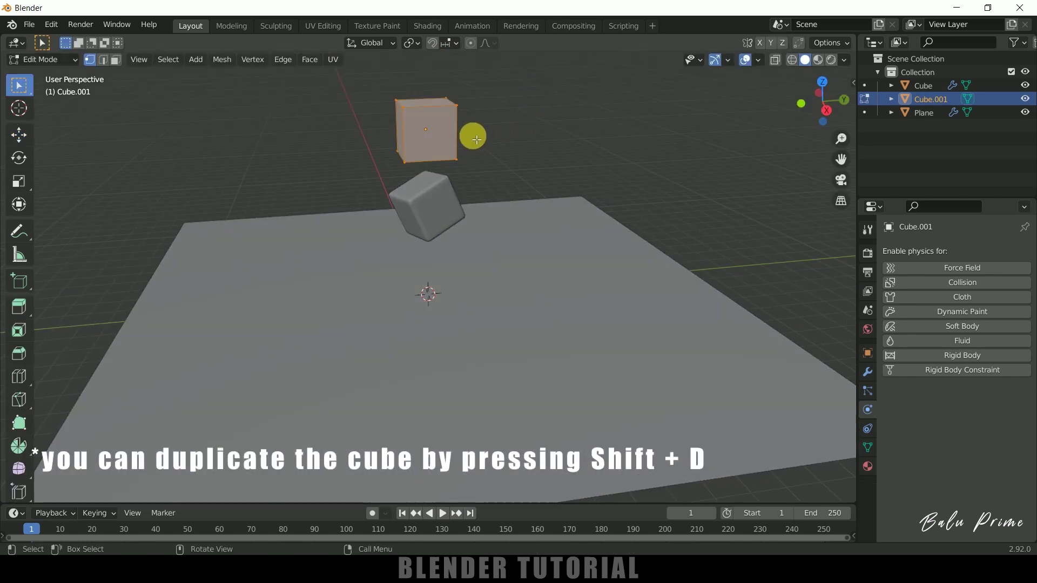
right_click(438, 115)
left_click(439, 116)
right_click(438, 116)
left_click(439, 116)
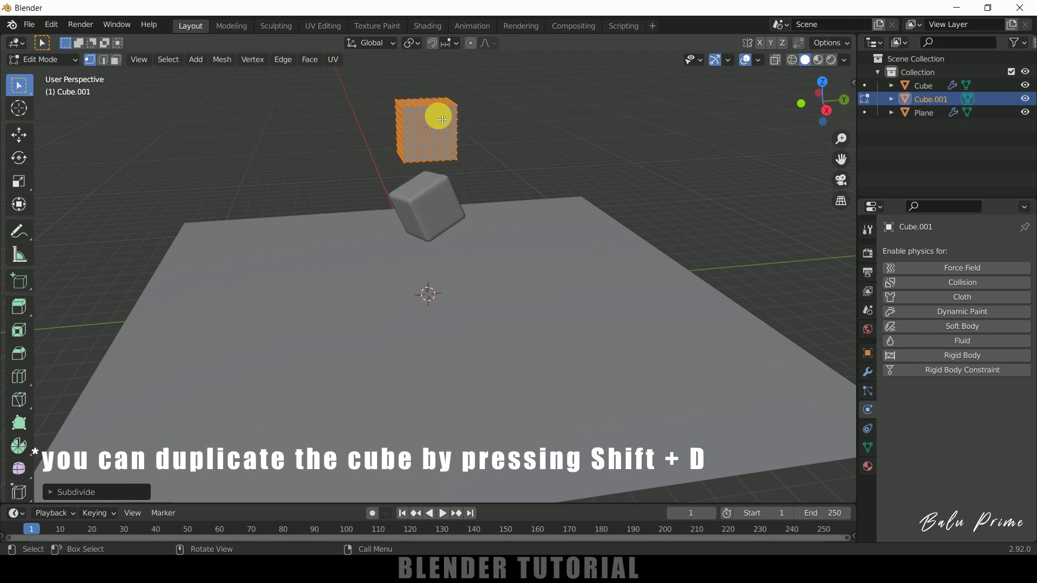
key("Tab")
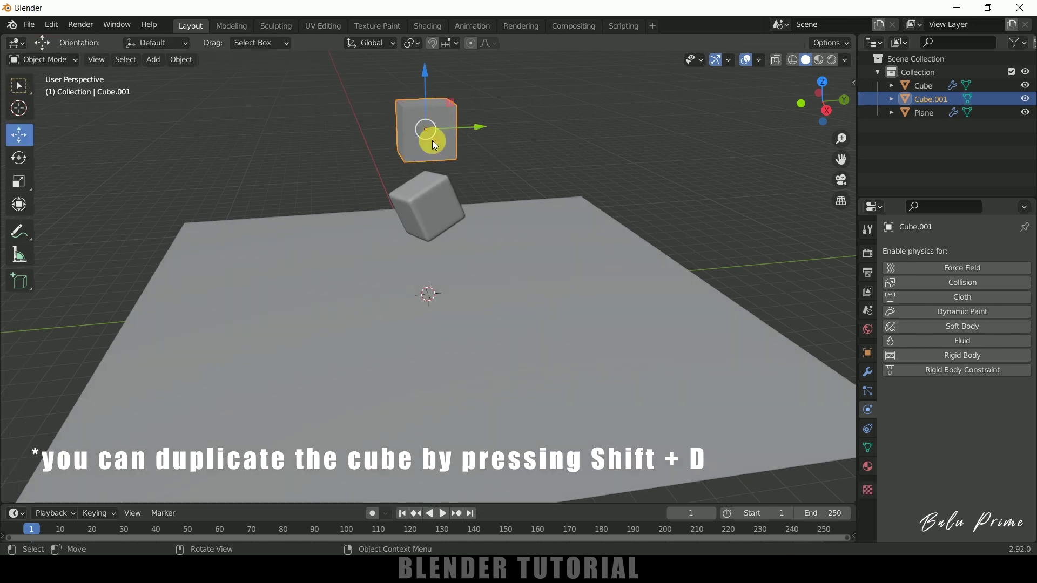
right_click(432, 140)
left_click(431, 141)
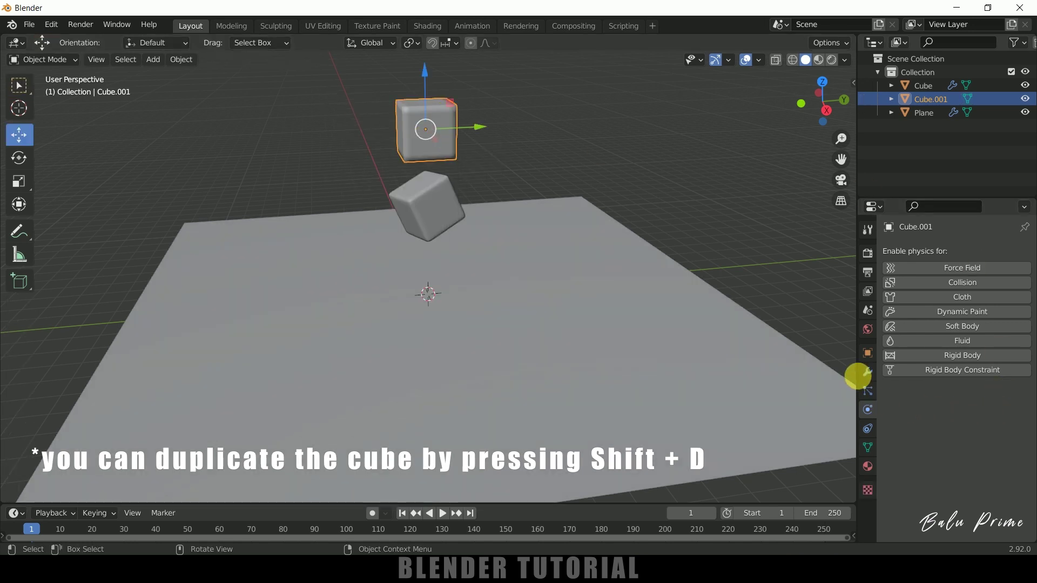
left_click(867, 371)
Add a Subdivision Surface modifier to Cube.001
left_click(920, 253)
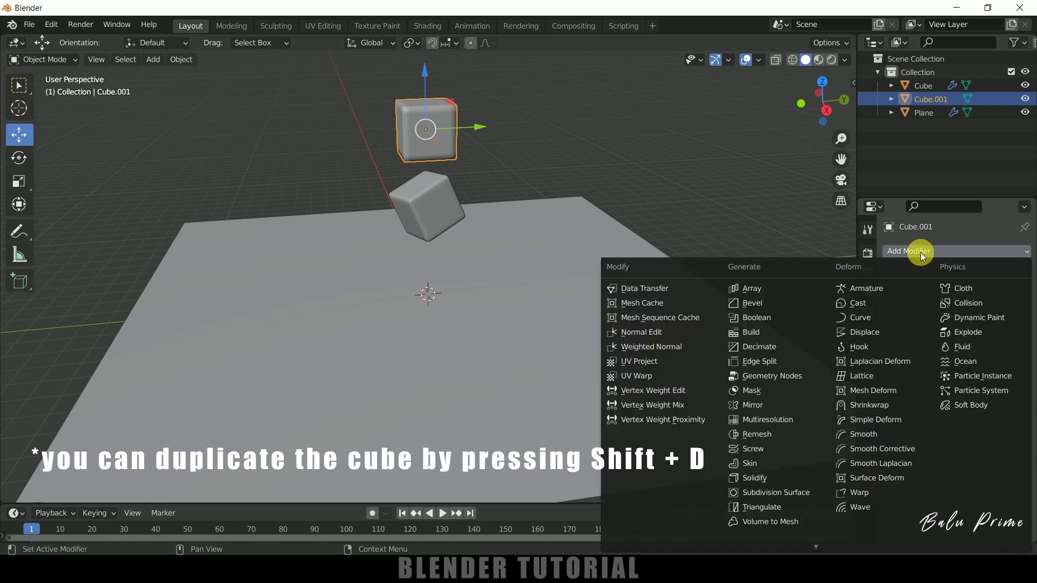
left_click(771, 493)
middle_click_drag(565, 176, 545, 164)
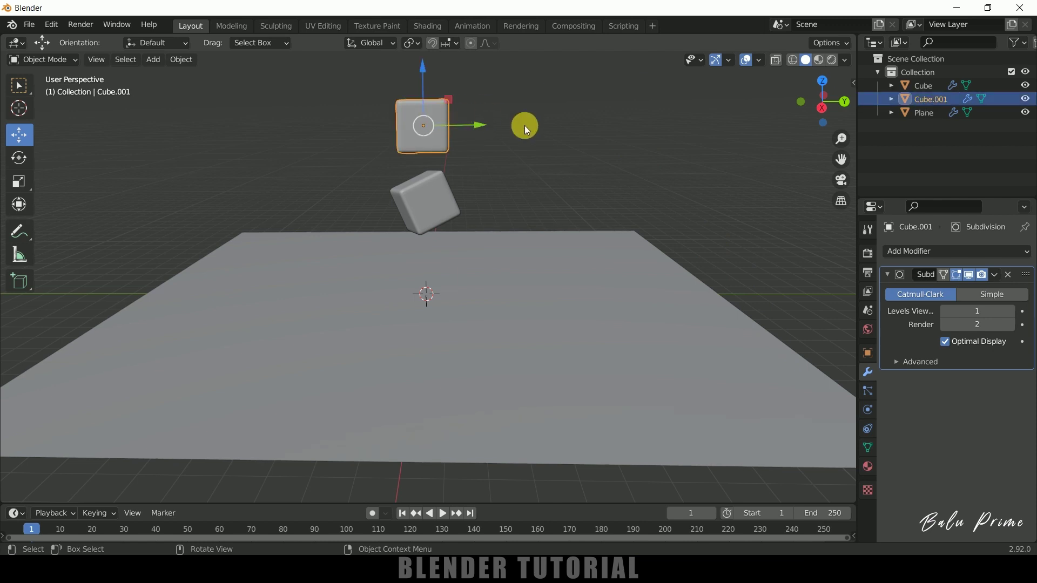
Enable Soft Body on Cube.001 with Goal off and Bending stiffness 5
left_click(868, 410)
left_click(956, 326)
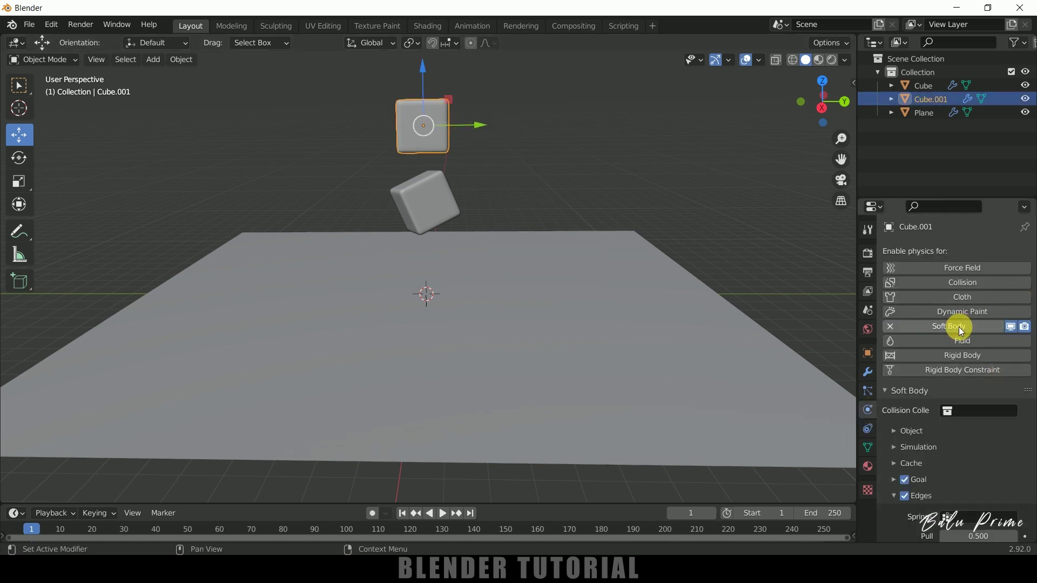
scroll(939, 473, "down", 5)
left_click(905, 373)
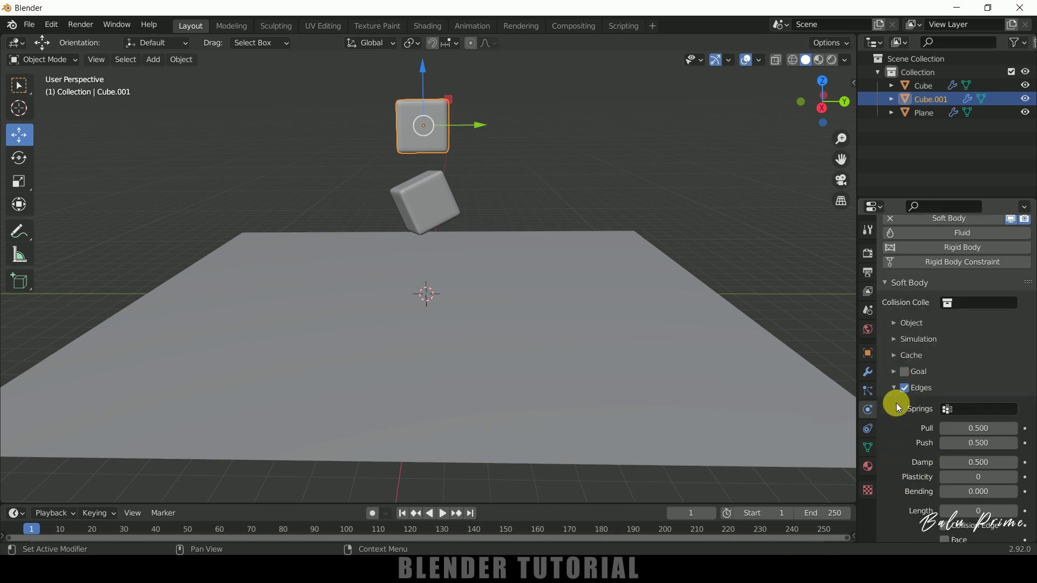
scroll(900, 432, "down", 4)
left_click(976, 407)
type("0.0")
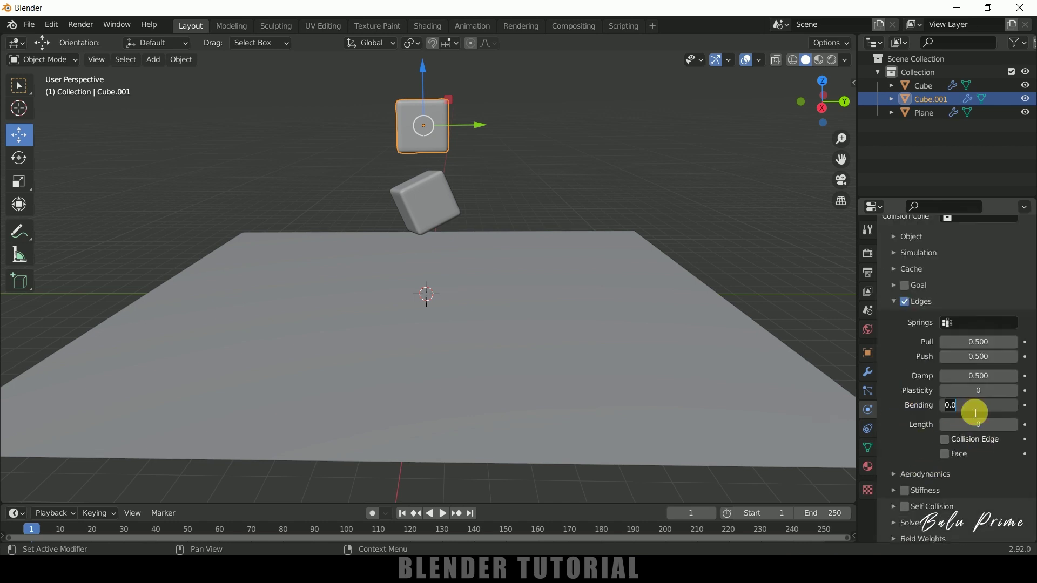
type("5")
key("Return")
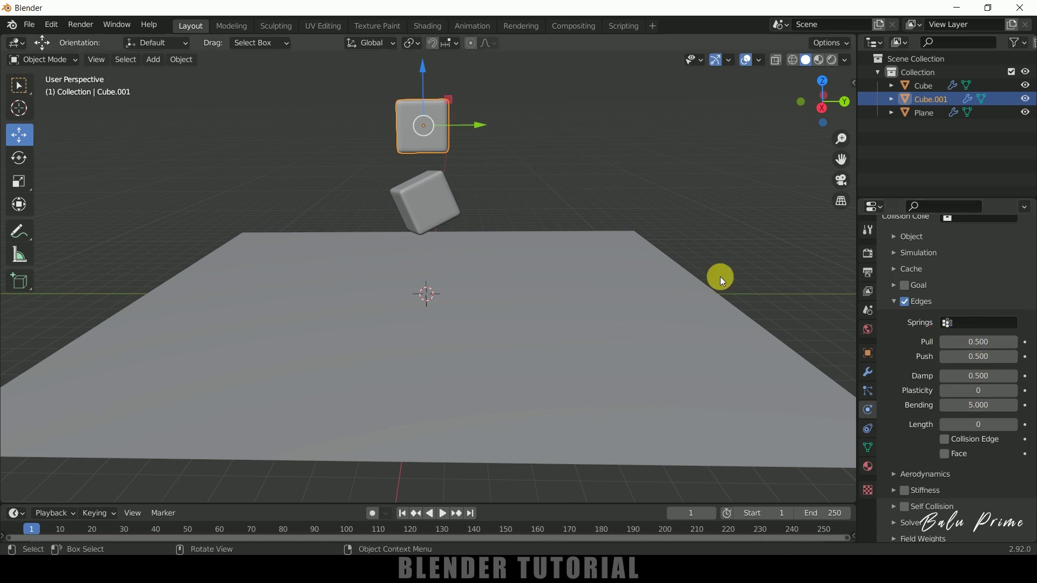
left_click(405, 196)
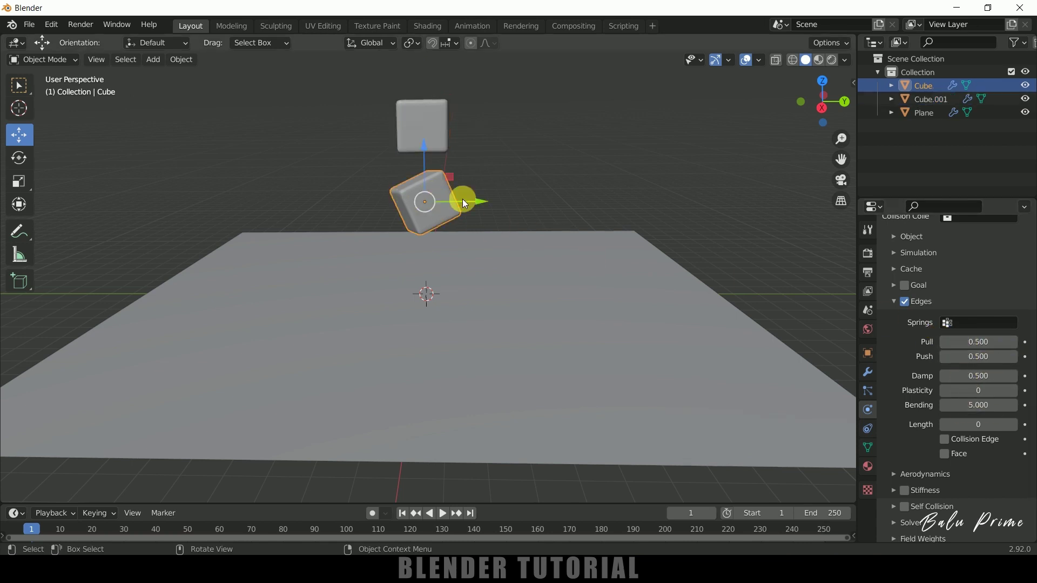
left_click(436, 113)
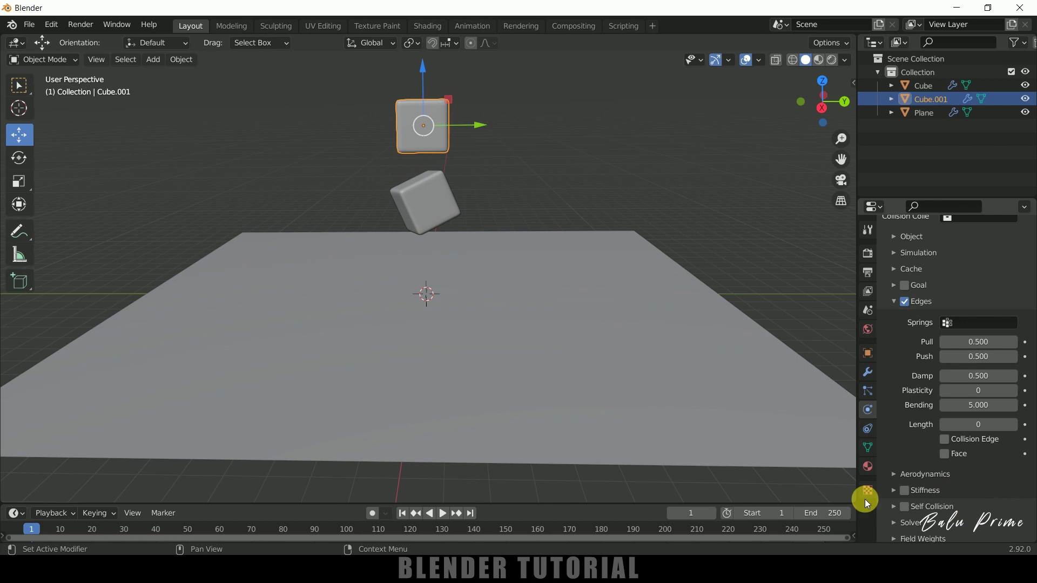
left_click(441, 516)
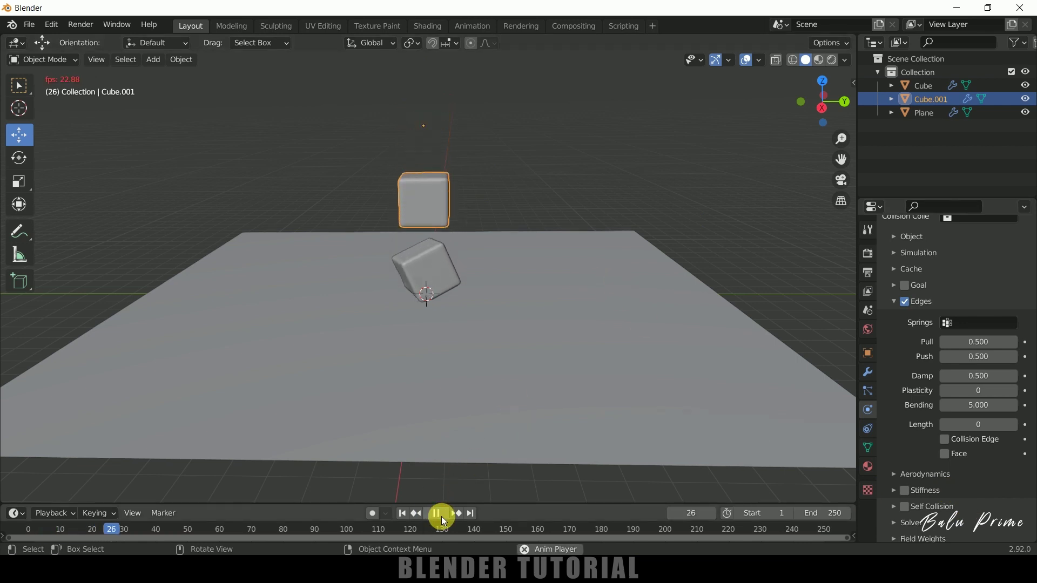
left_click(441, 514)
left_click(442, 514)
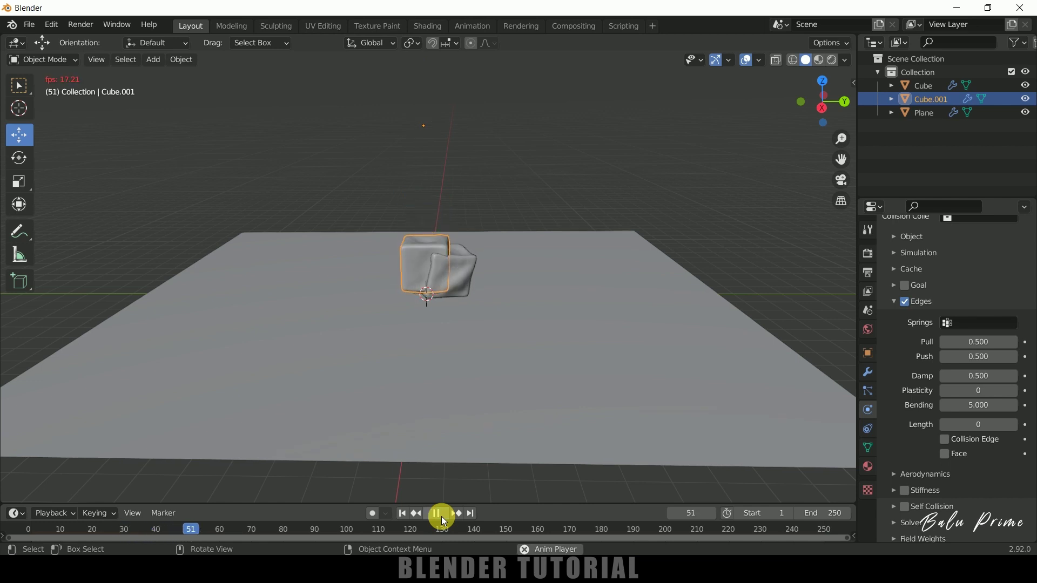
left_click(442, 514)
left_click(402, 514)
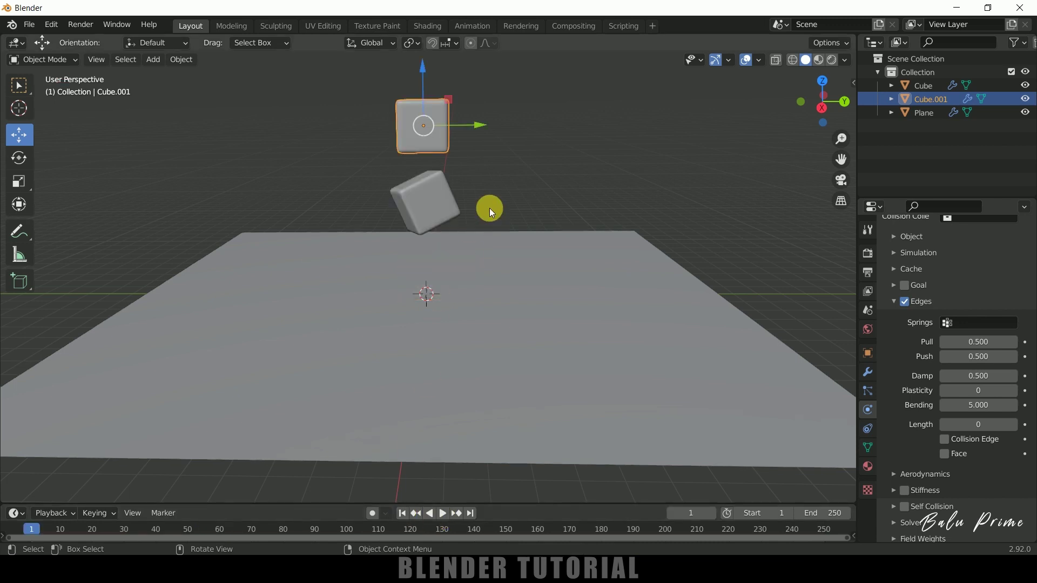
middle_click_drag(628, 180, 594, 158)
left_click_drag(363, 121, 507, 198)
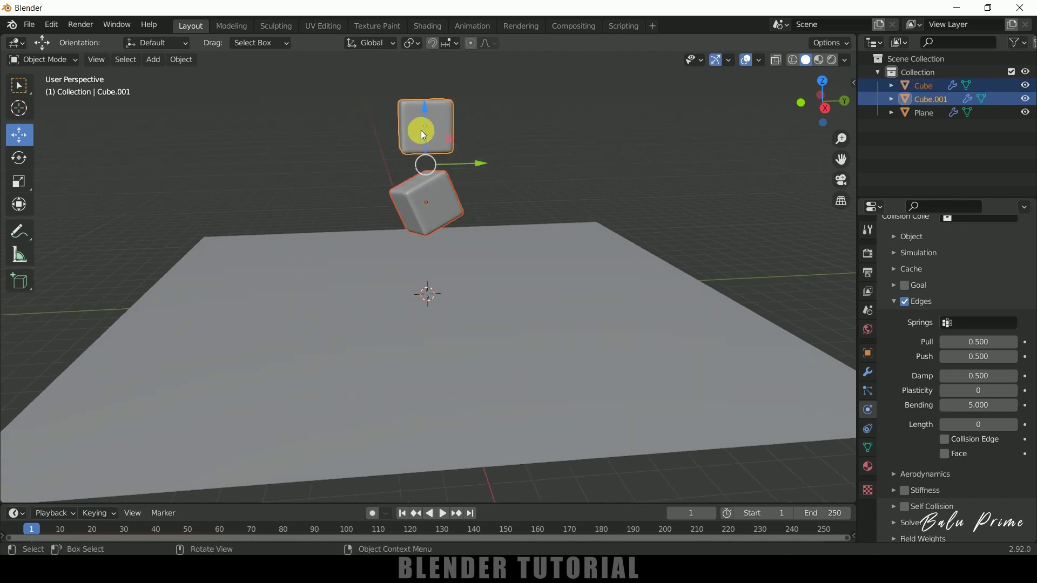
Enable Collision physics on both the lower and upper cubes
left_click(588, 156)
left_click(451, 197)
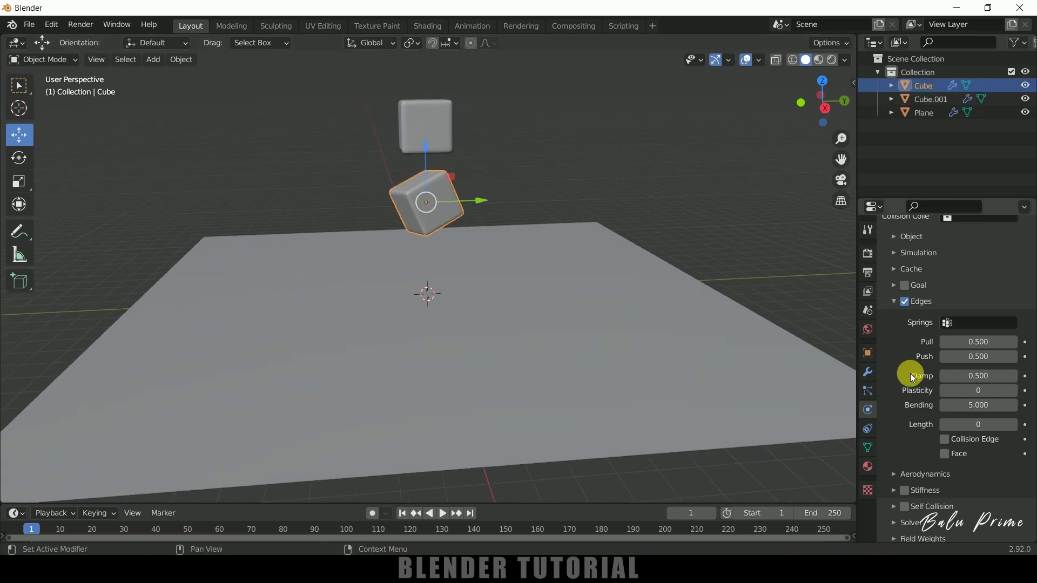
scroll(880, 424, "up", 9)
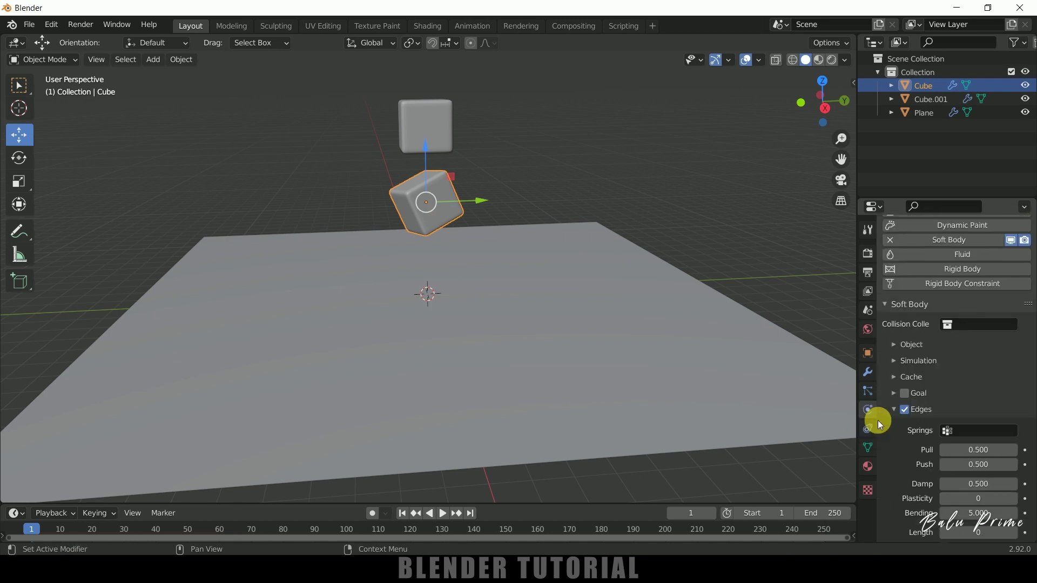
left_click(970, 283)
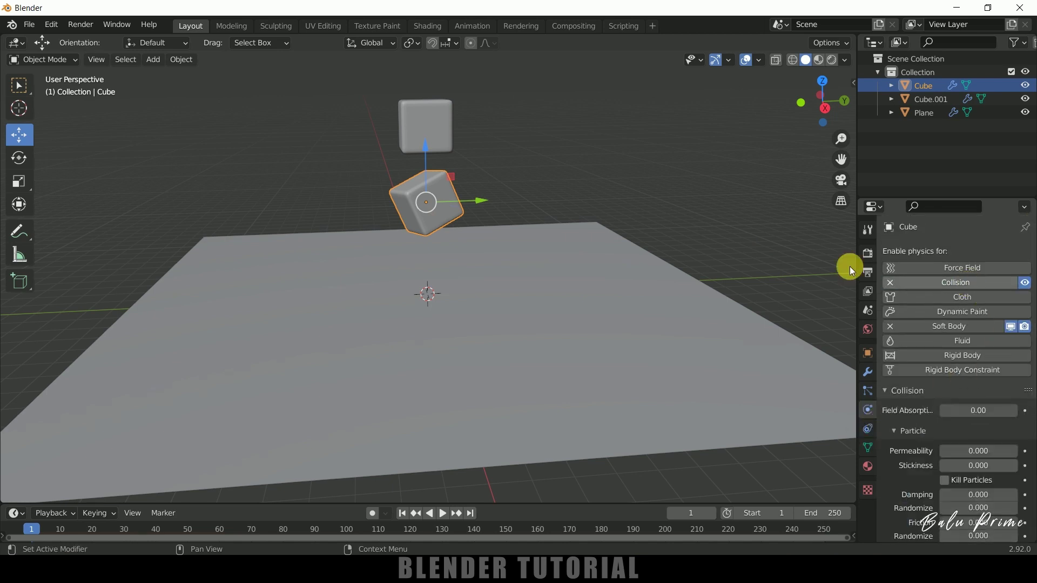
left_click(428, 127)
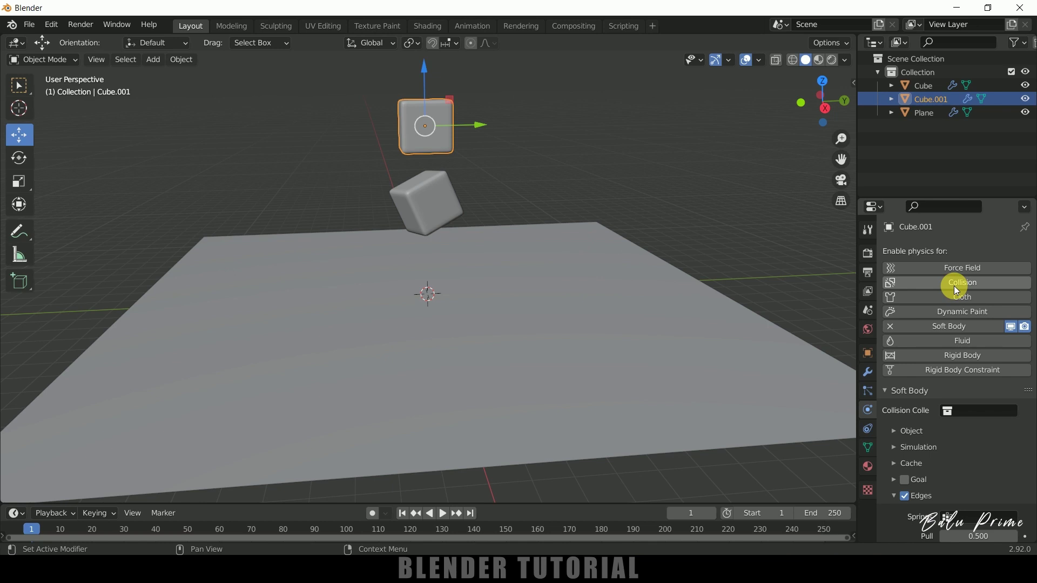
left_click(894, 283)
Turn on soft-body Self Collision for both cubes and Stiffness for the lower one
scroll(909, 446, "down", 9)
scroll(912, 453, "down", 8)
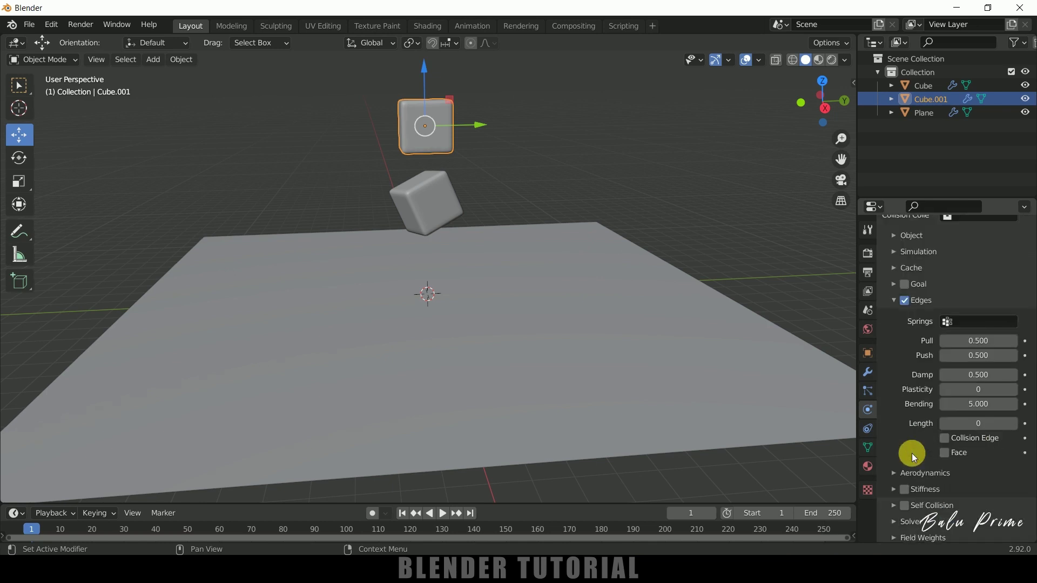
left_click(906, 502)
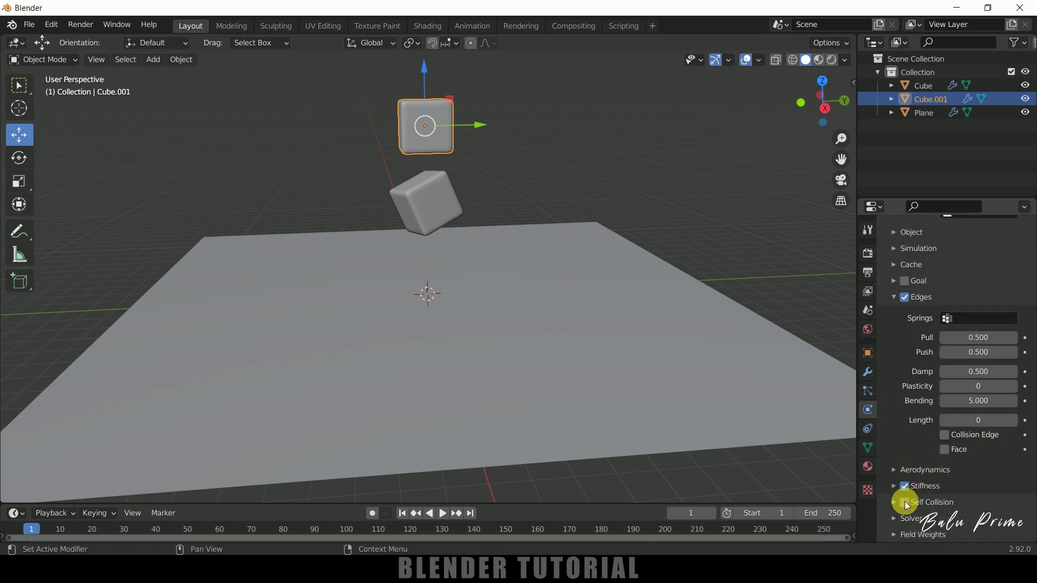
left_click(423, 203)
left_click(905, 486)
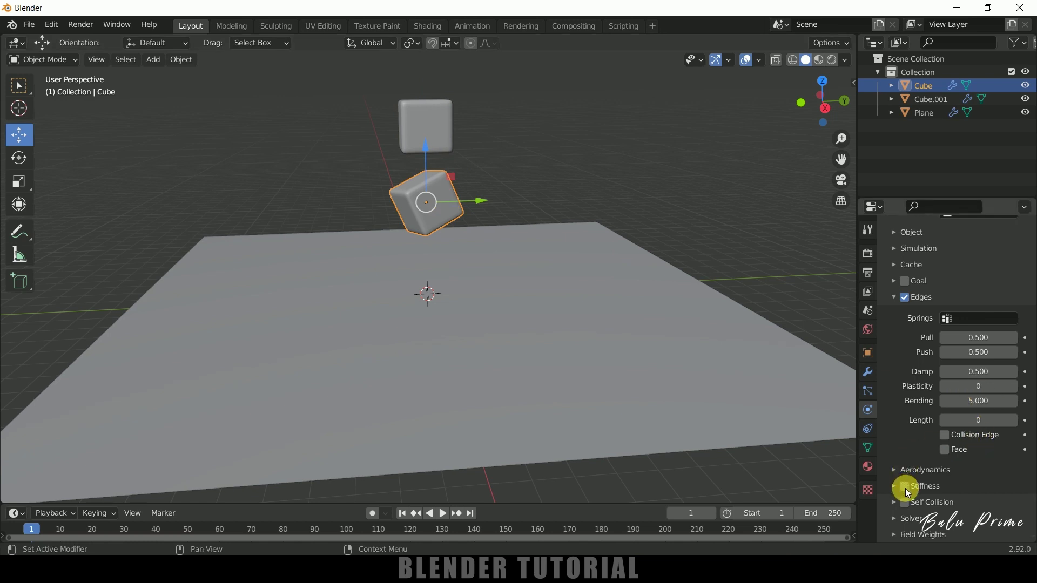
left_click(905, 502)
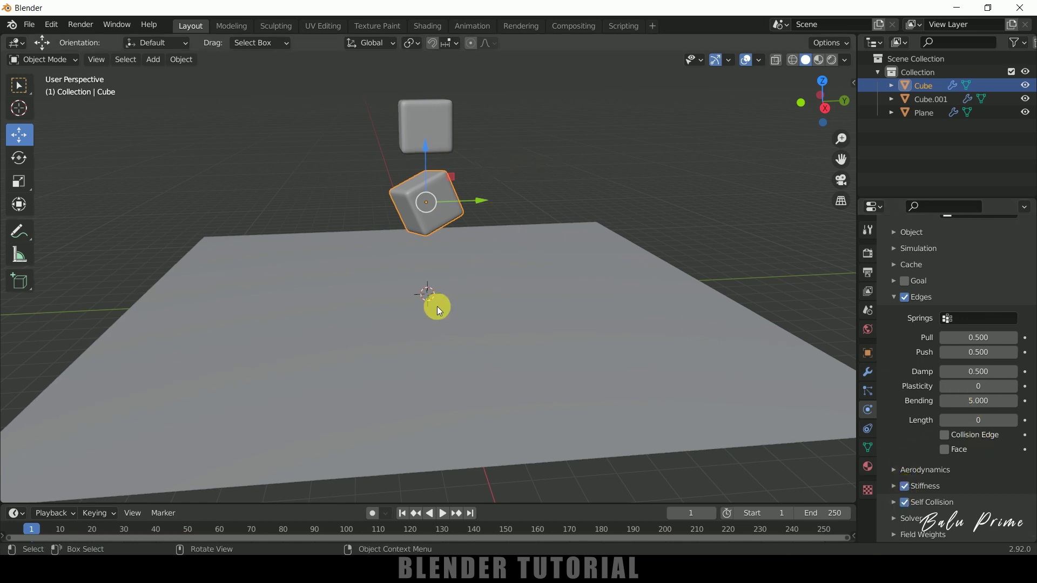
Play the drop, pause at frame 142, and rewind to frame 1
left_click(443, 513)
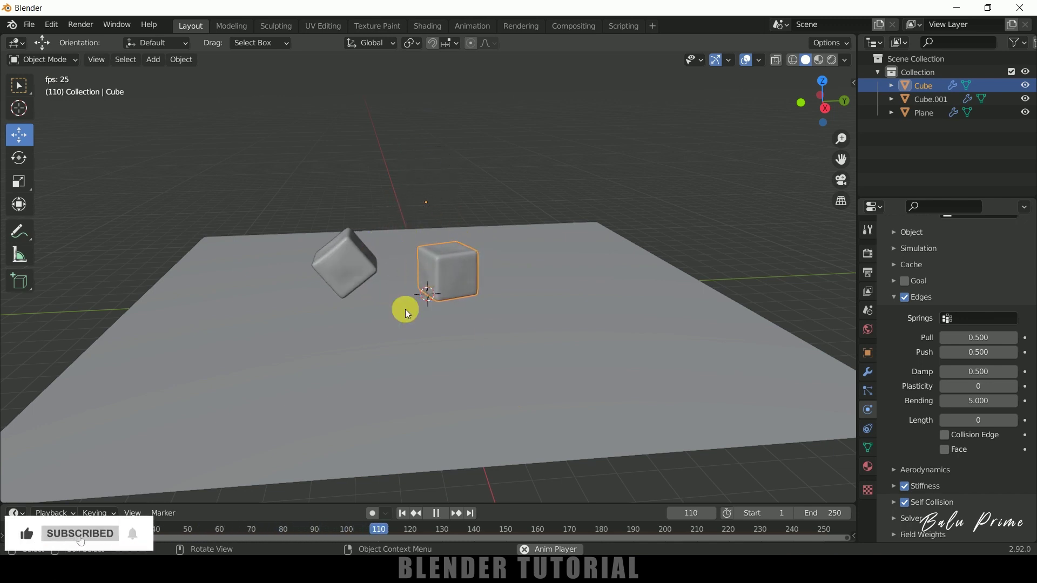
left_click(437, 514)
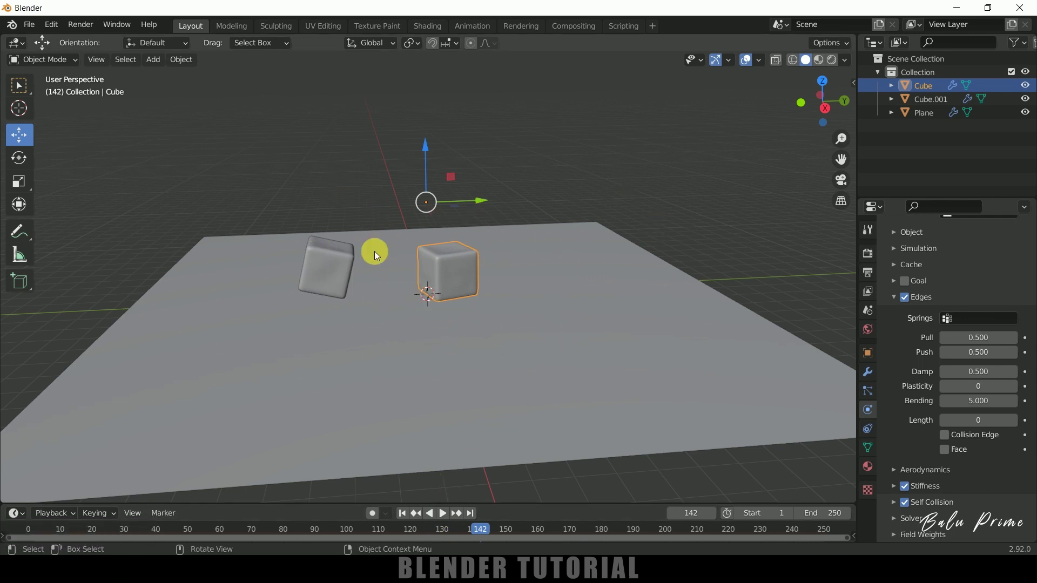
left_click(403, 514)
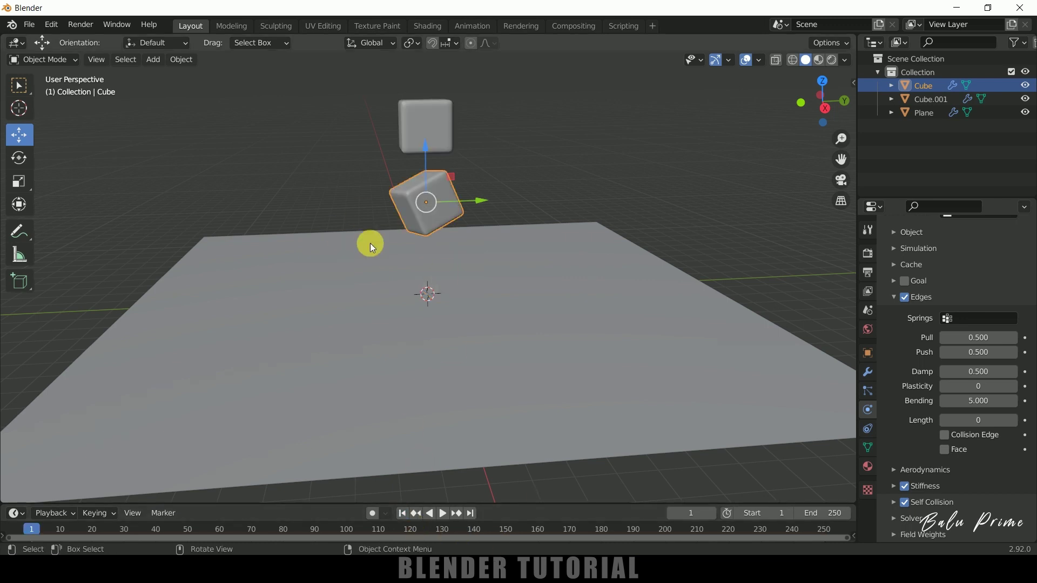
left_click(472, 151)
Run Bake All Dynamics from Cube.001's soft-body Cache panel and play the baked result
left_click(425, 128)
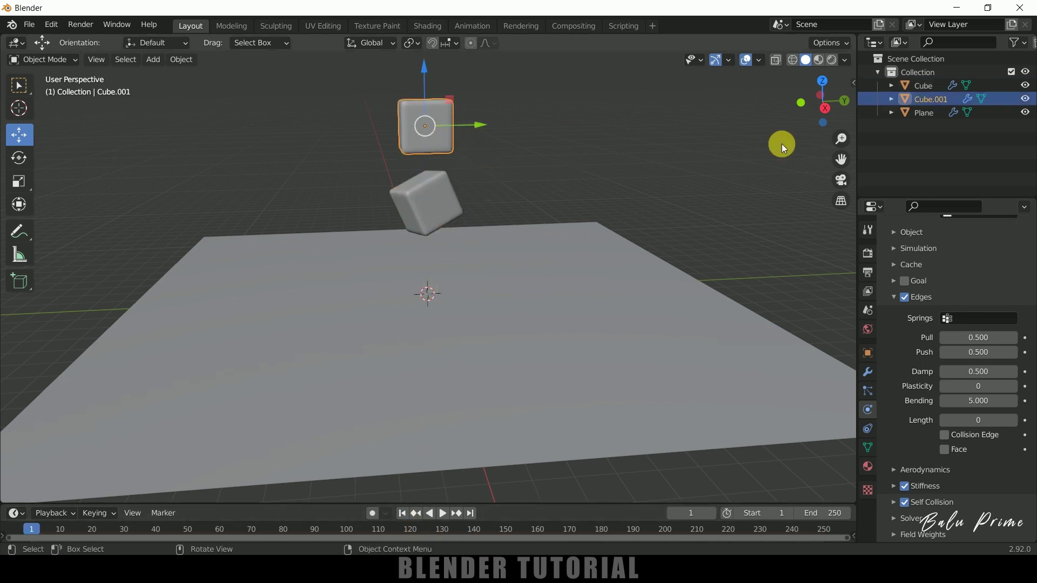
scroll(904, 430, "up", 5)
scroll(904, 430, "up", 1)
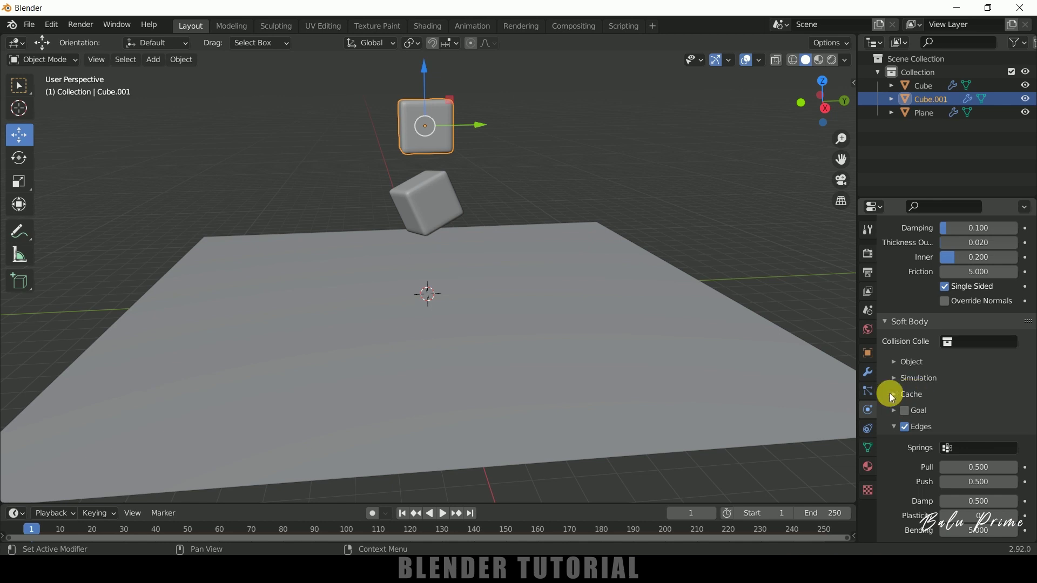
left_click(905, 399)
scroll(905, 402, "down", 5)
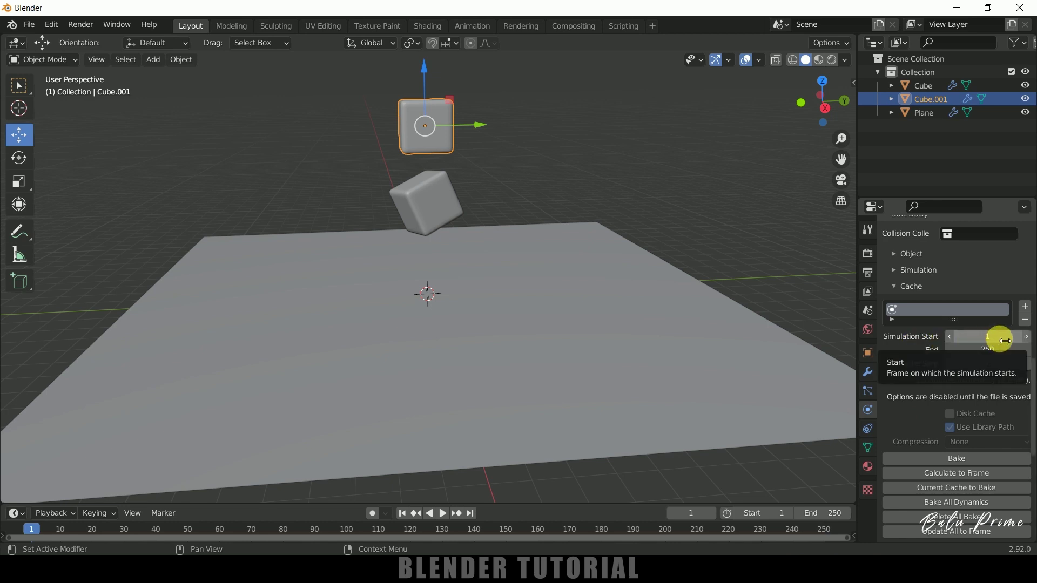
scroll(933, 370, "down", 2)
scroll(932, 371, "down", 1)
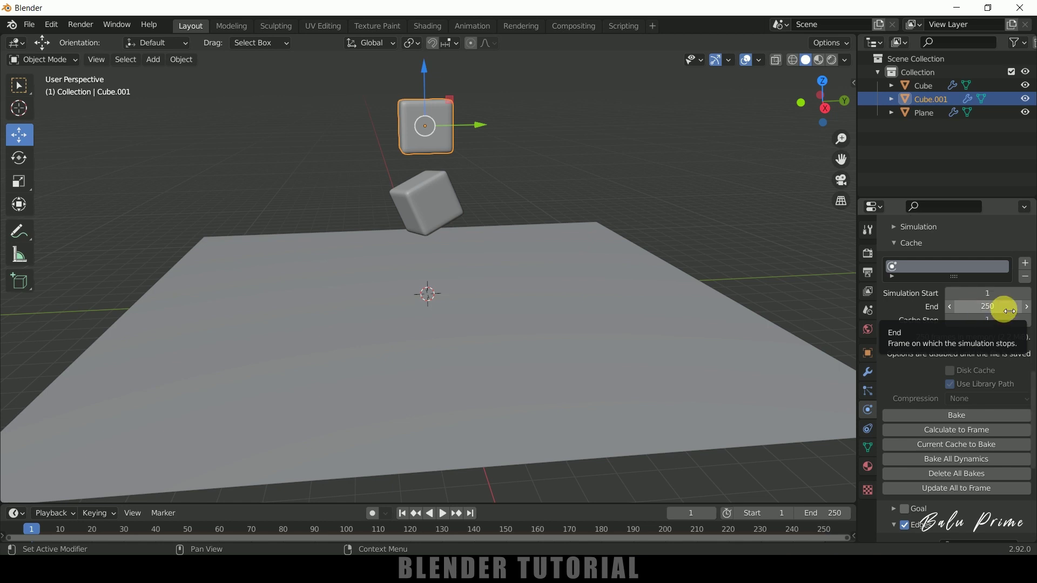
scroll(895, 348, "down", 5)
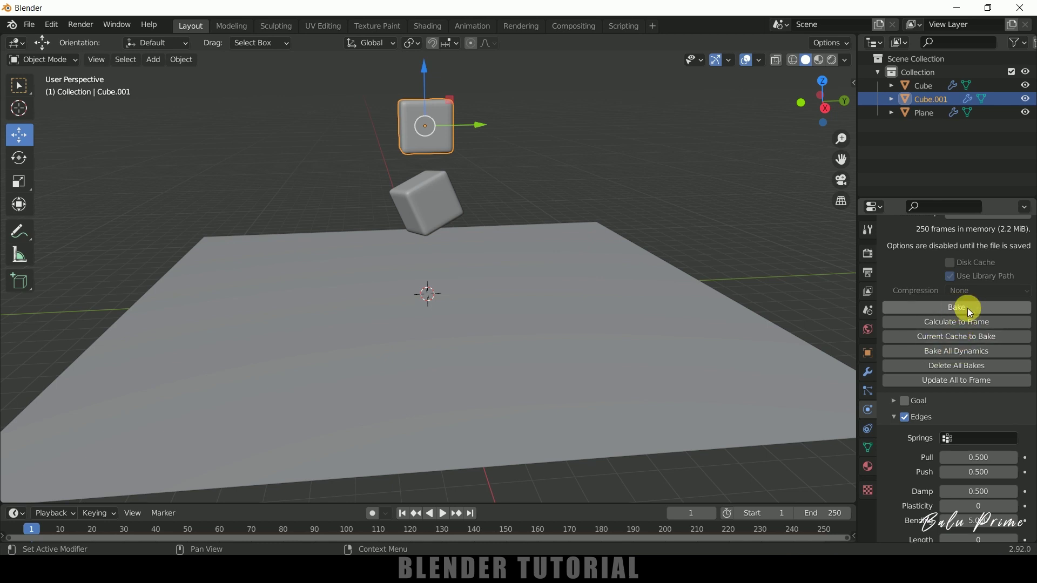
left_click(946, 352)
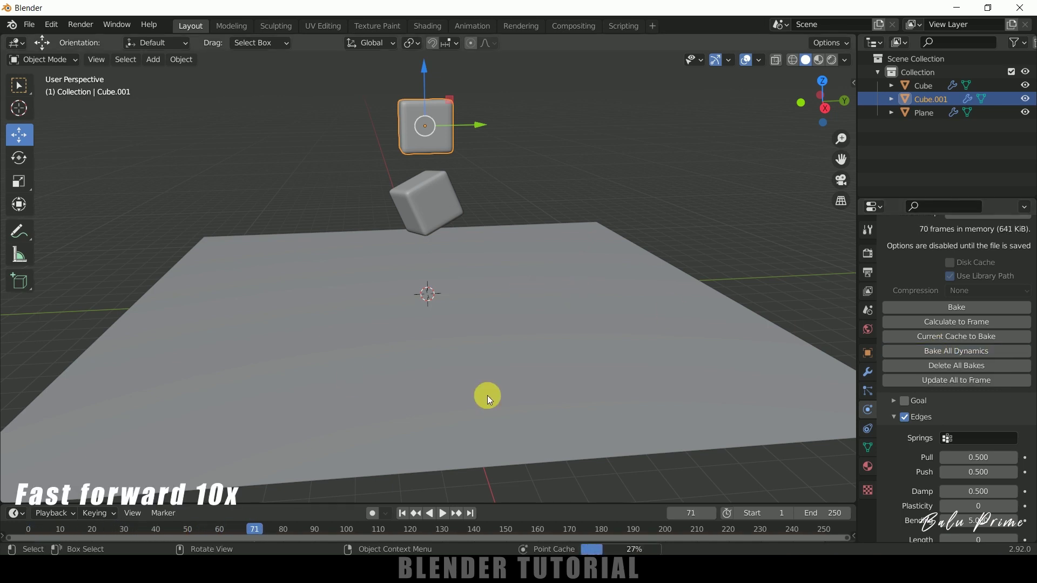
left_click(442, 514)
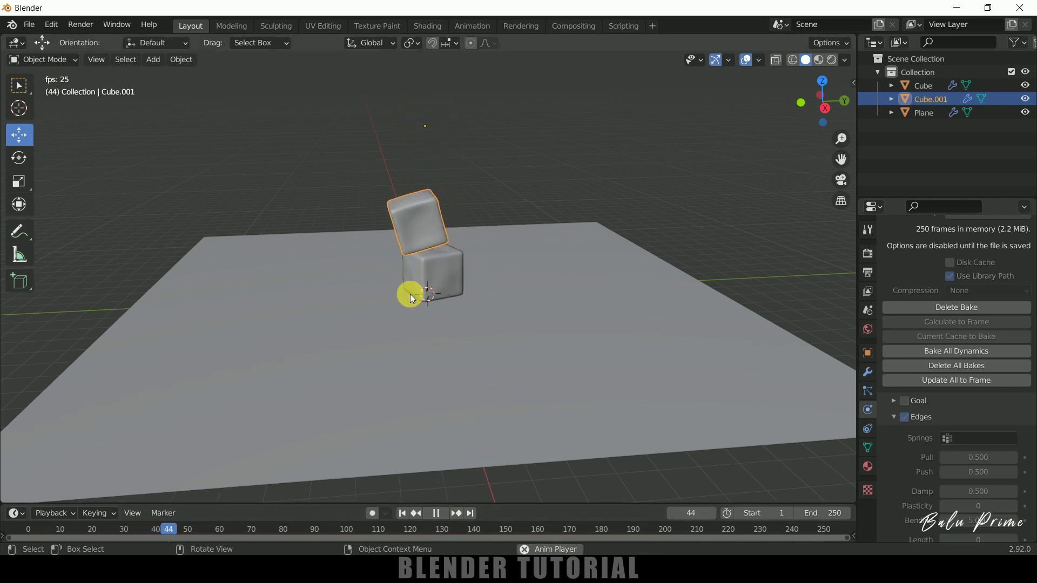
Pause the baked playback at frame 96, once both cubes sit on the plane
left_click(436, 513)
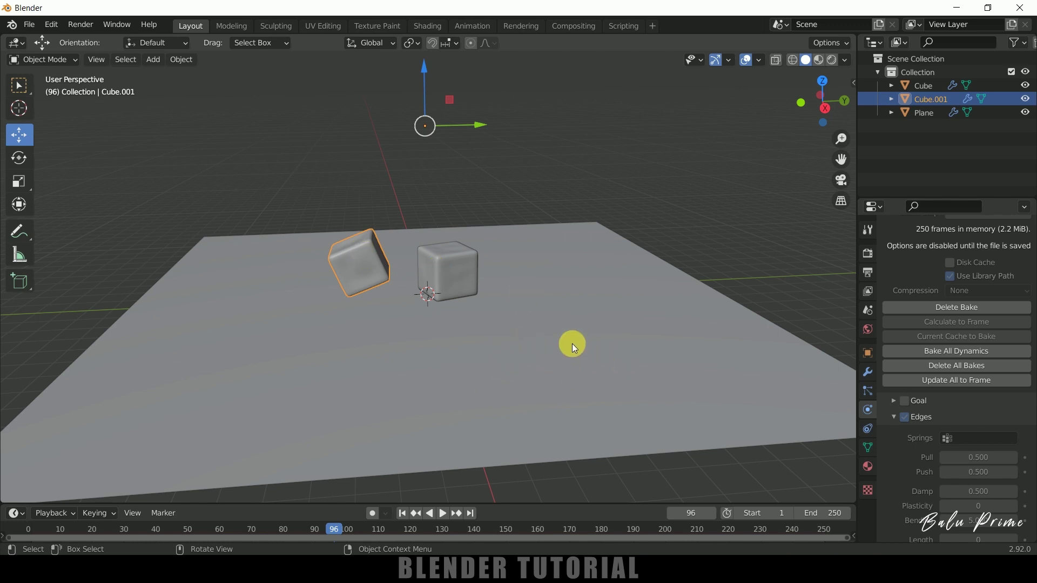
Switch to Rendered shading, add a Sun light and raise it above the cubes
left_click(834, 61)
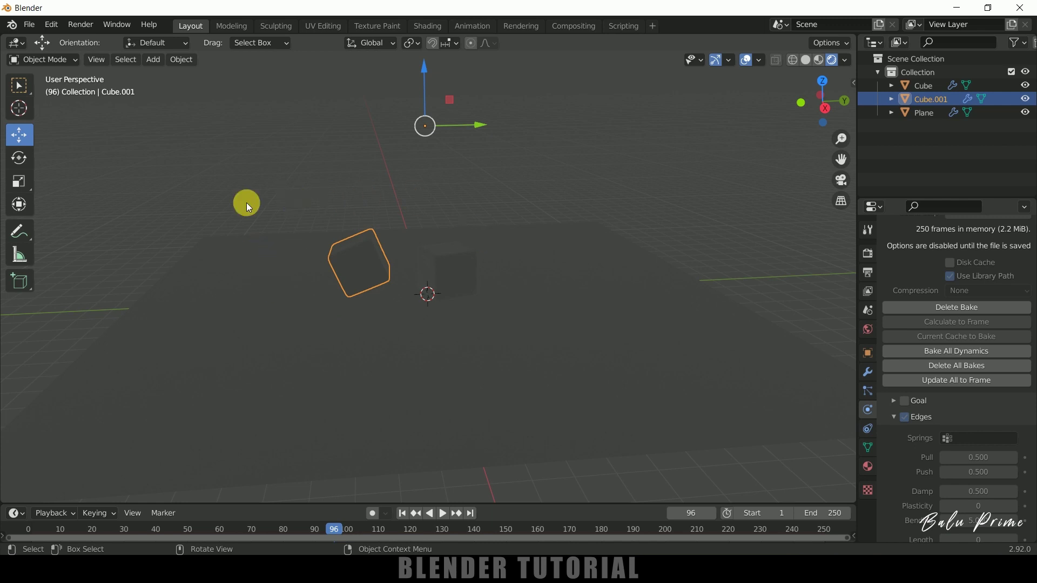
left_click(153, 64)
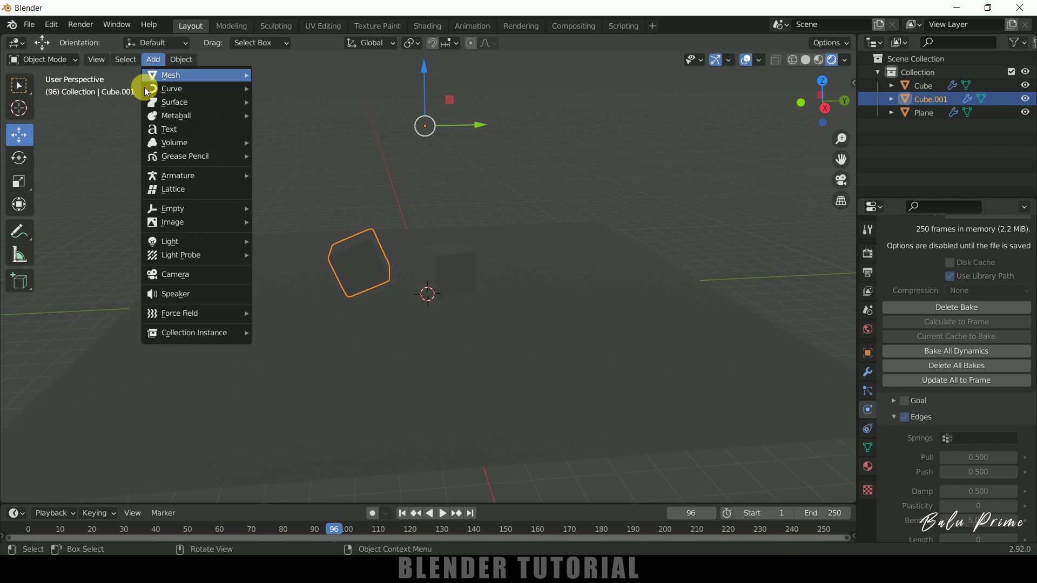
mouse_move(174, 240)
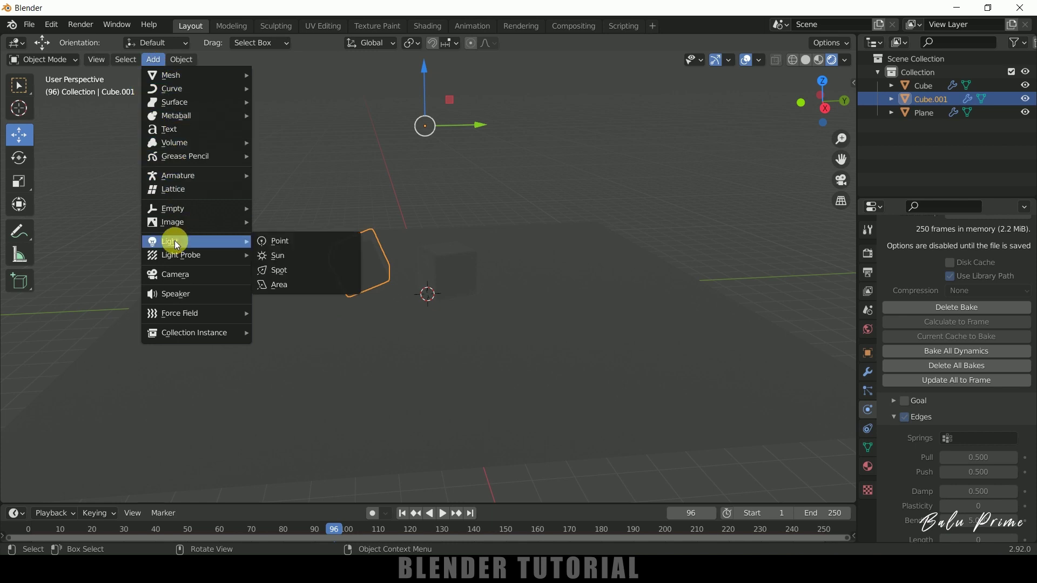
left_click(283, 257)
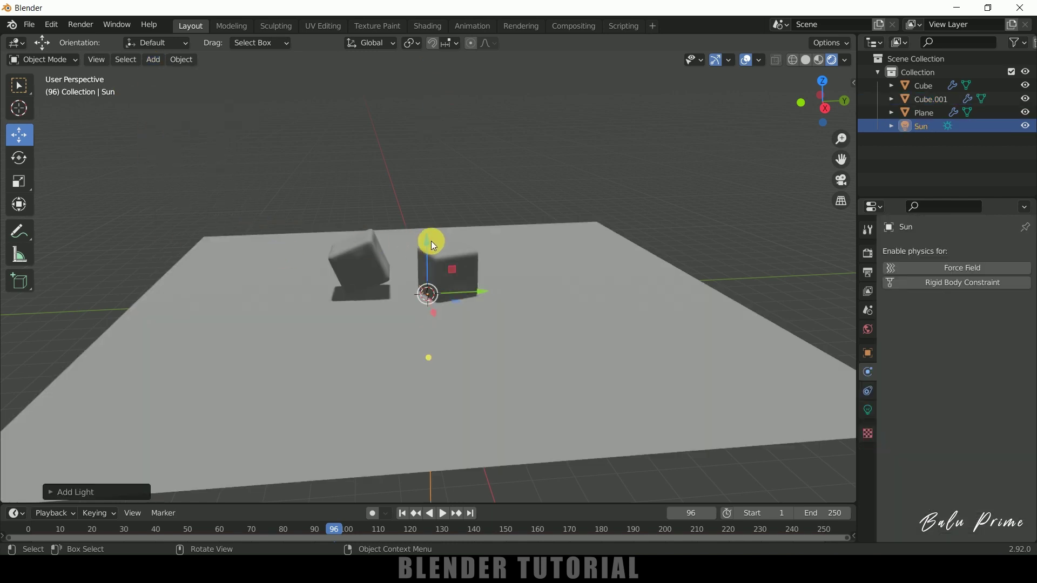
left_click_drag(427, 238, 513, 102)
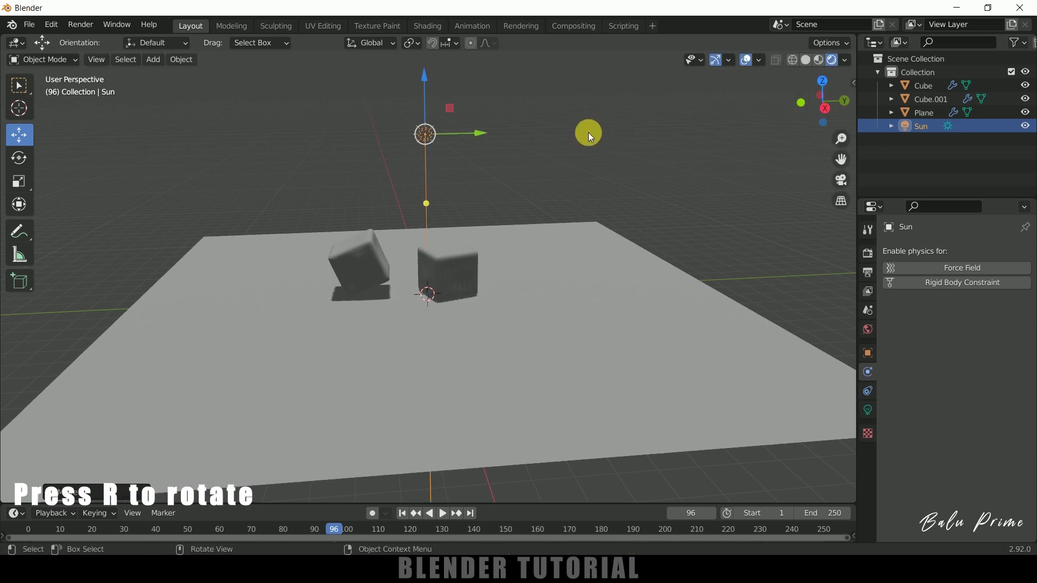
Rotate the Sun light so it angles down toward the cubes
key("r")
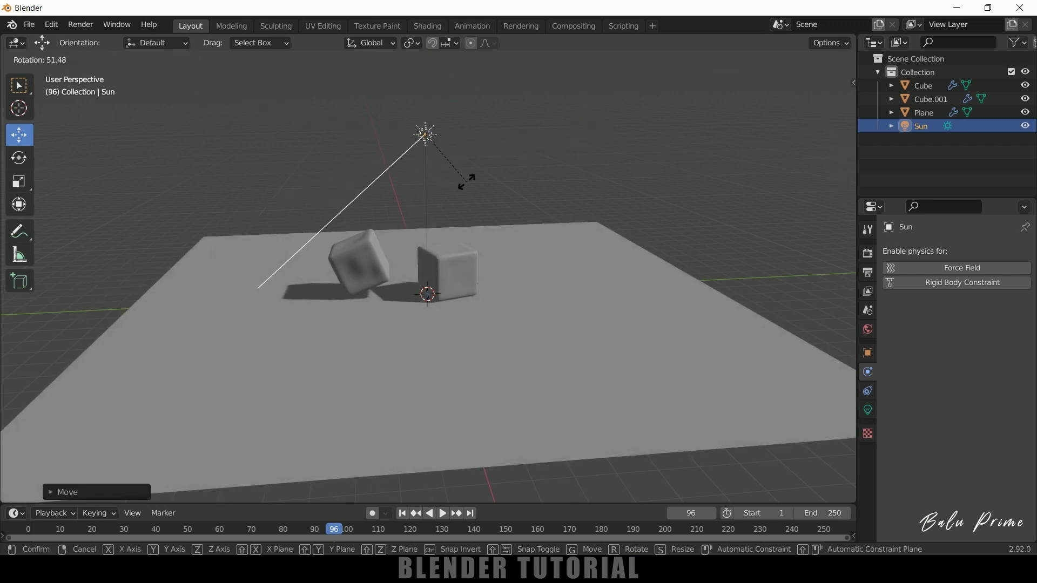
left_click(468, 182)
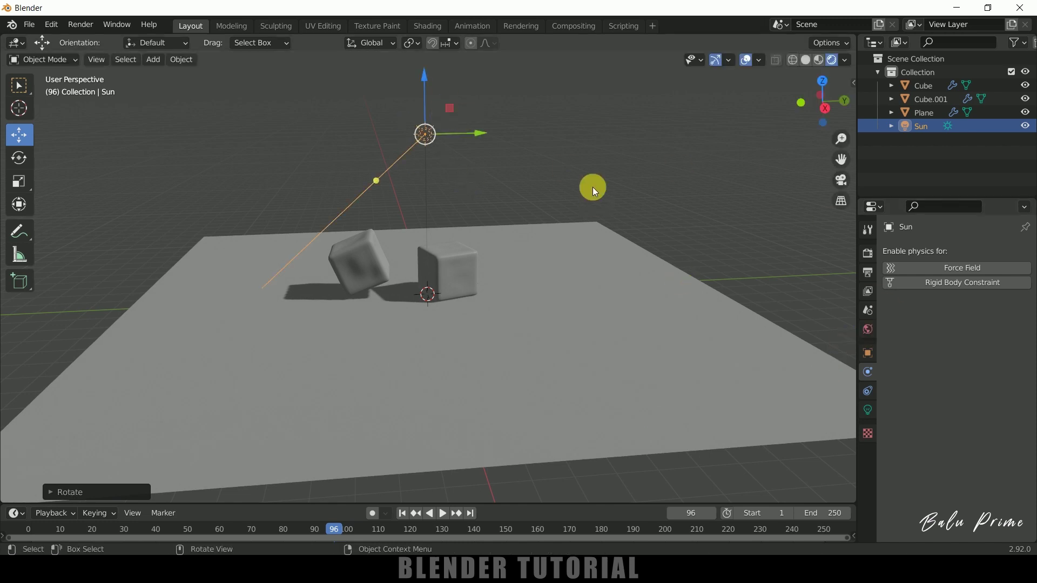
left_click(441, 148)
left_click(429, 135)
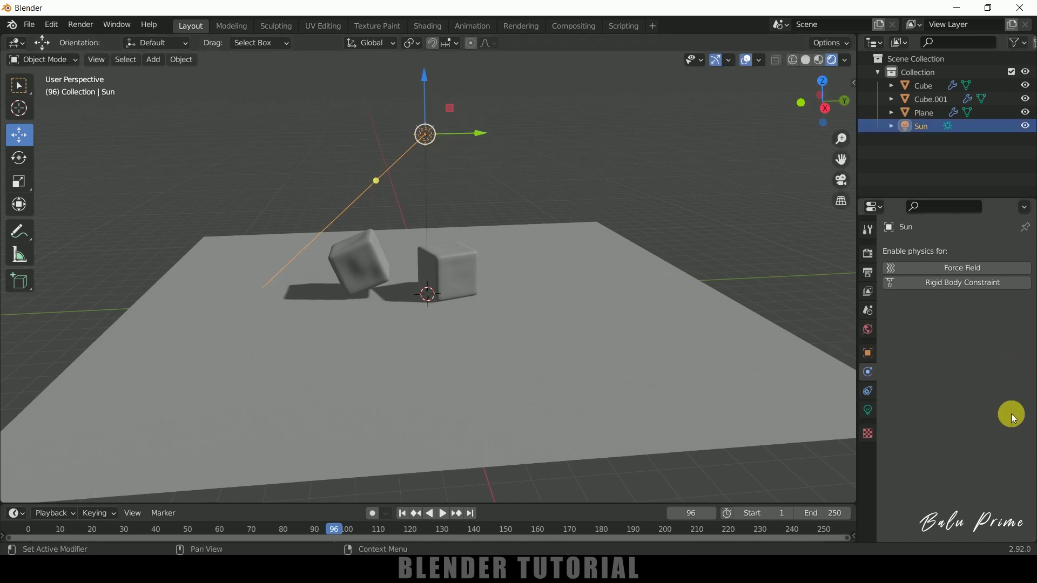
Set the Sun light's Strength to 4 in its light properties
left_click(868, 411)
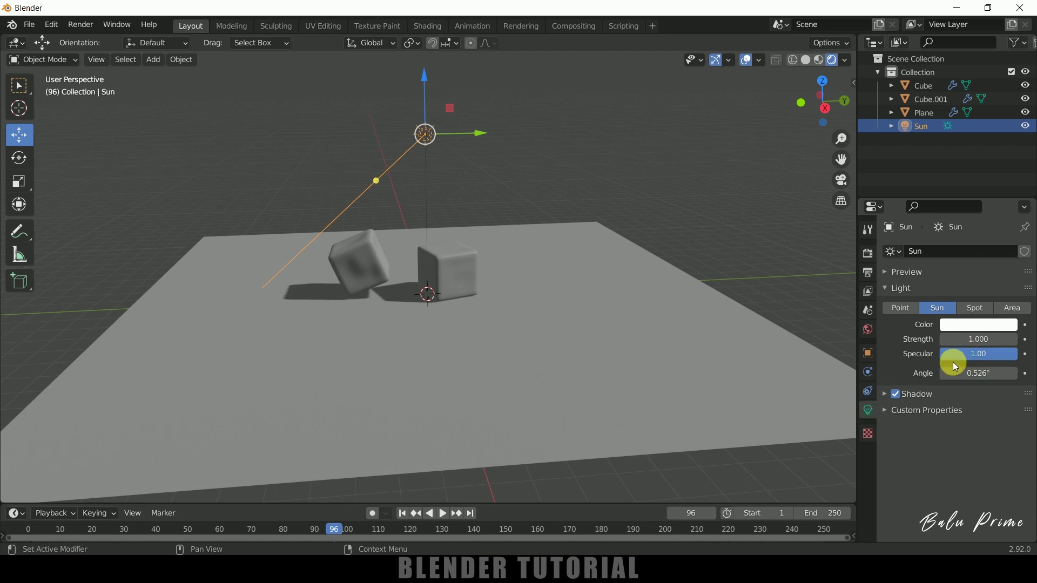
left_click(967, 339)
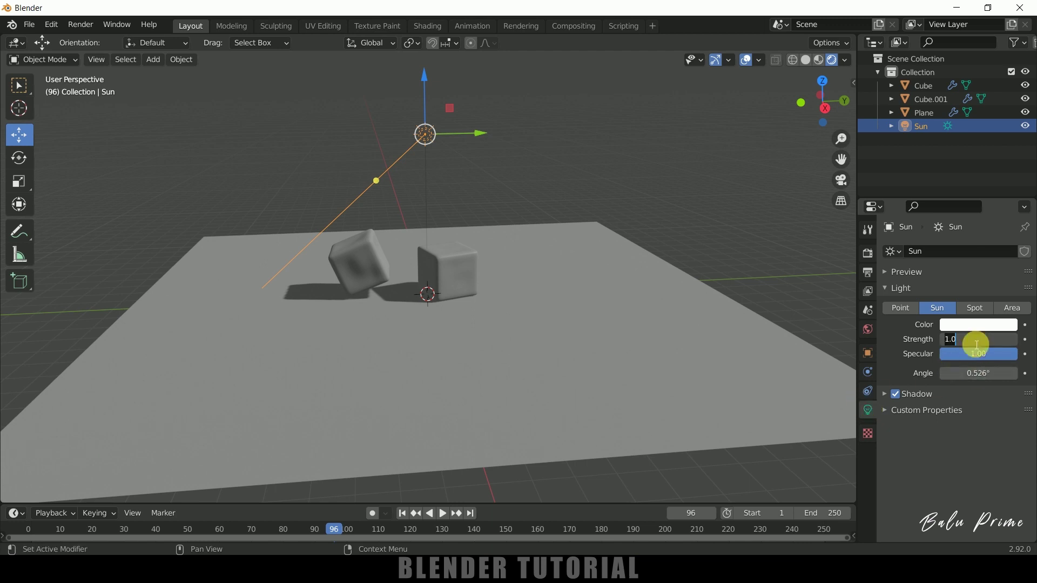
type("5")
key("Return")
left_click(978, 341)
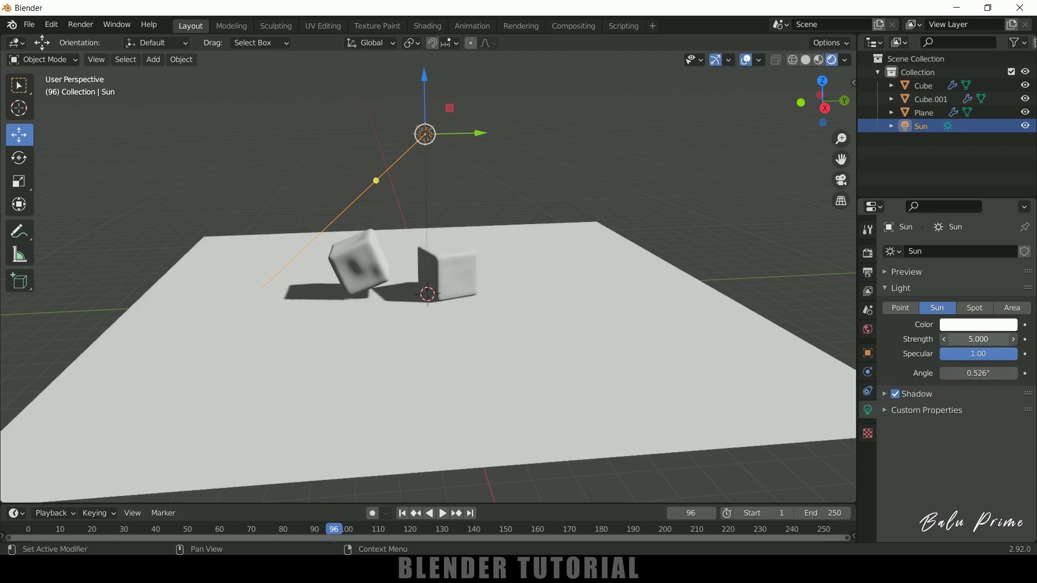
type("4")
key("Return")
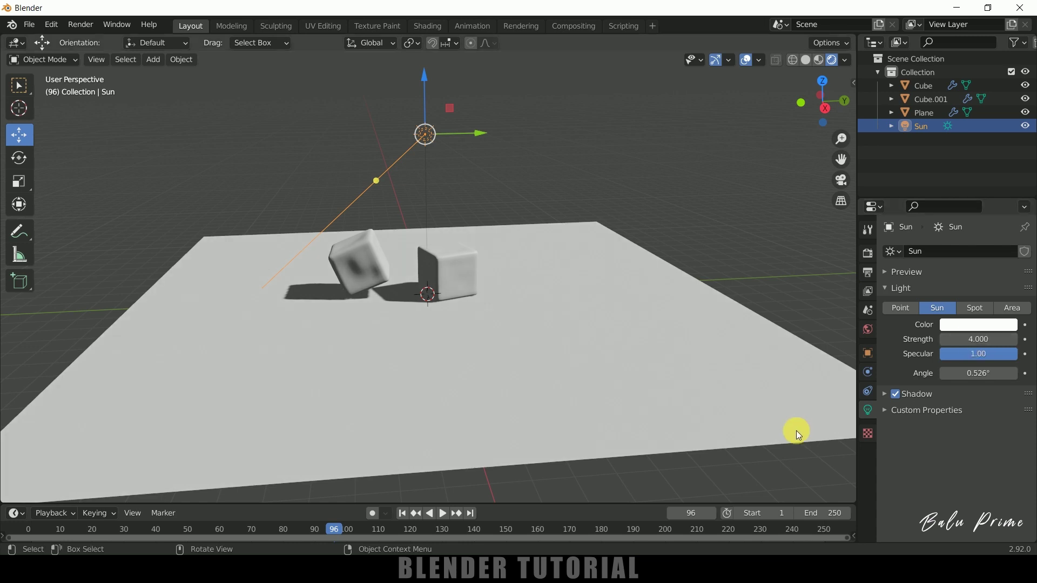
middle_click_drag(594, 348, 577, 378)
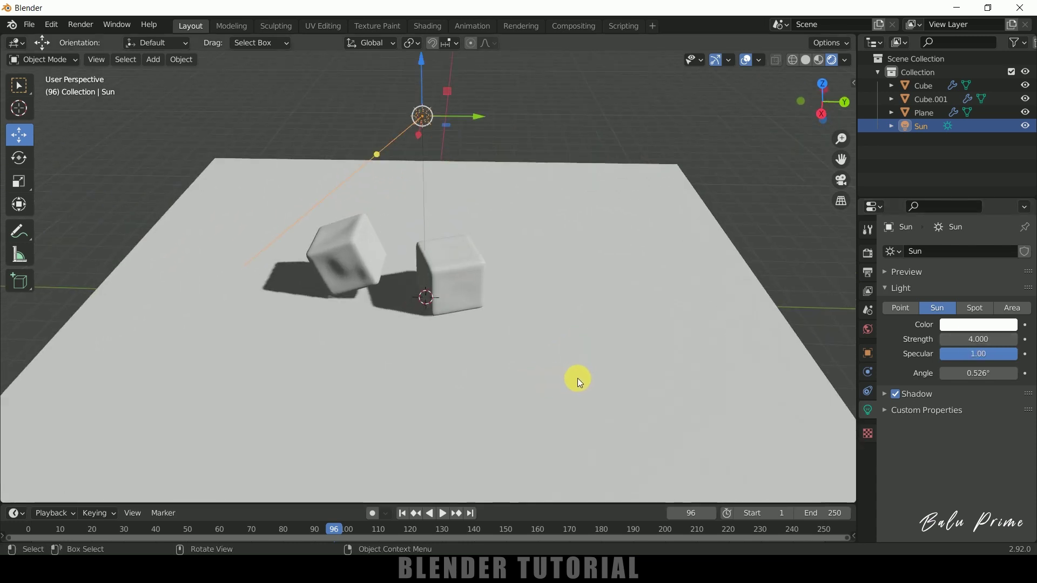
Create Material.001 for the selected plane and switch to the Shading workspace
left_click(559, 313)
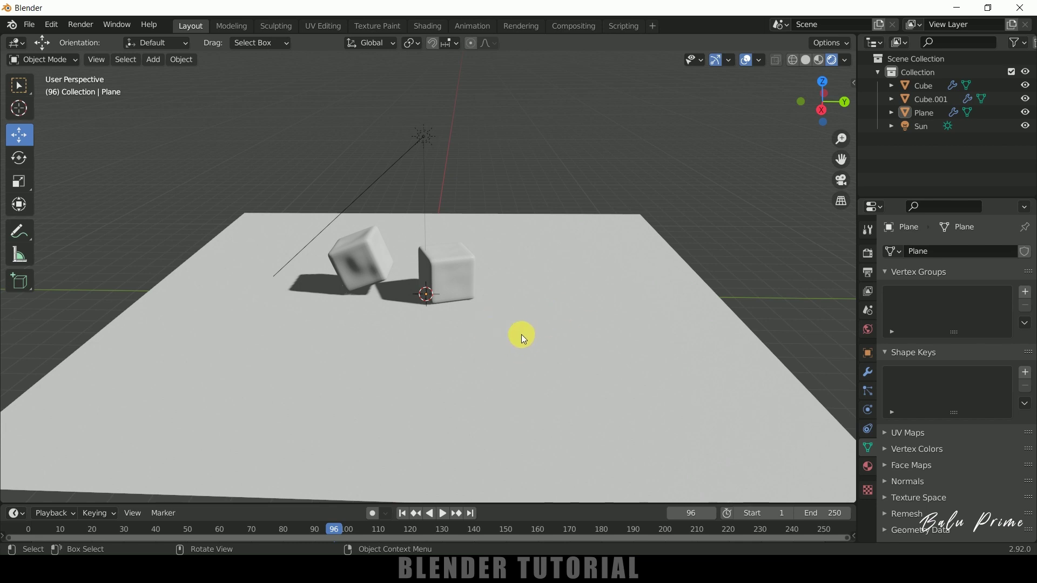
left_click(503, 360)
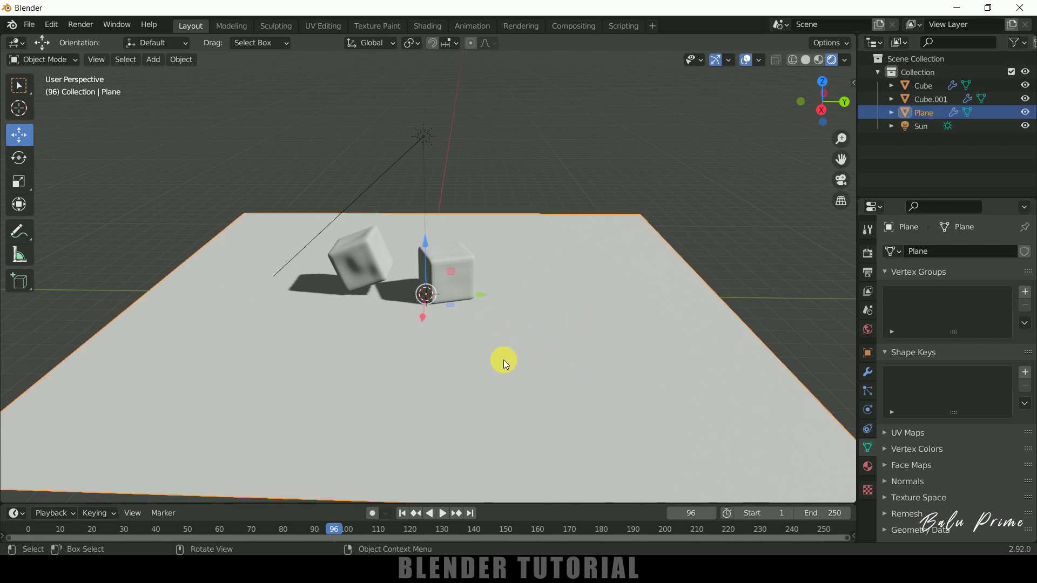
left_click(867, 466)
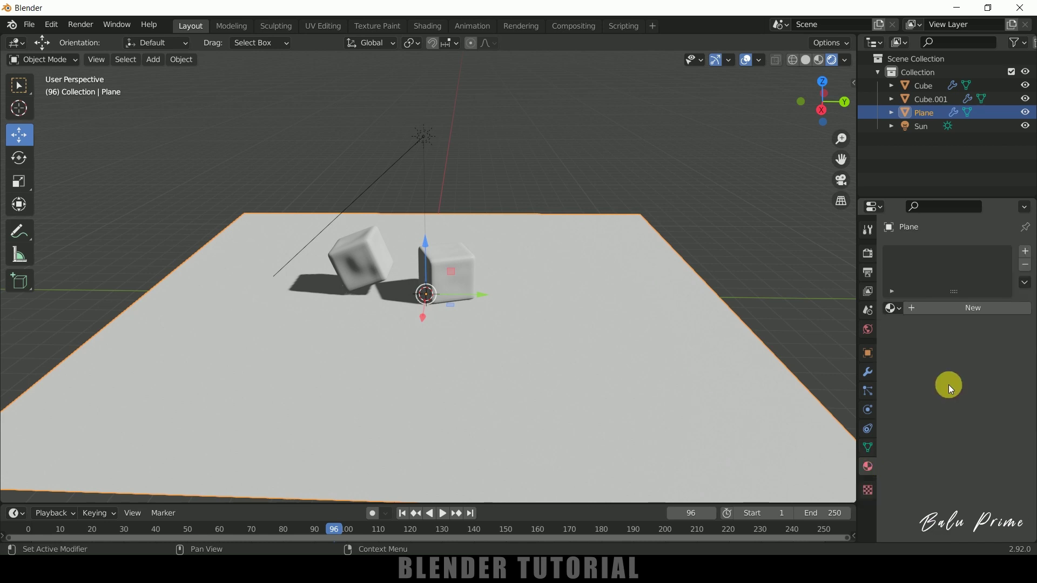
left_click(961, 311)
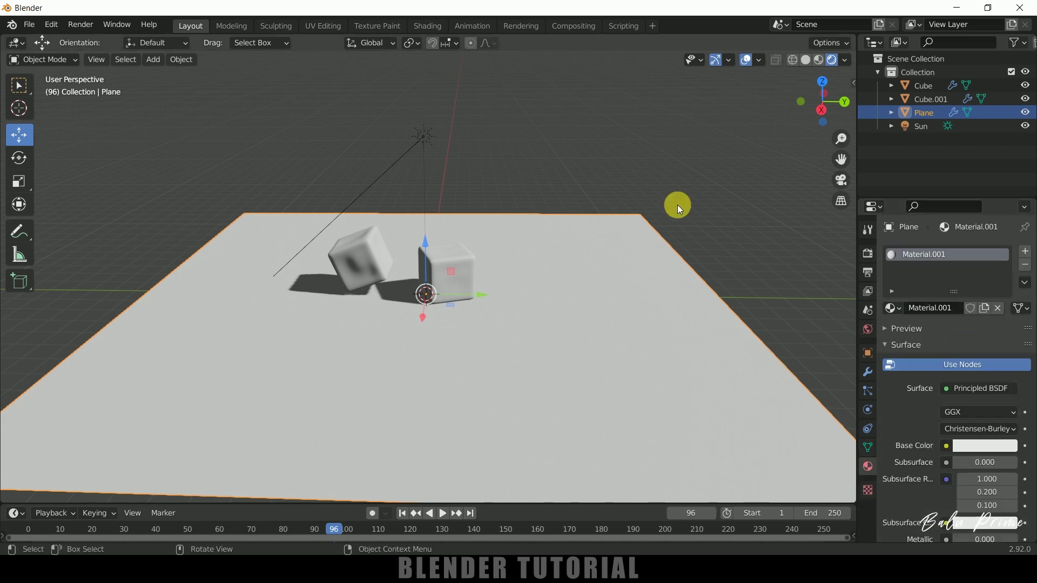
left_click(426, 25)
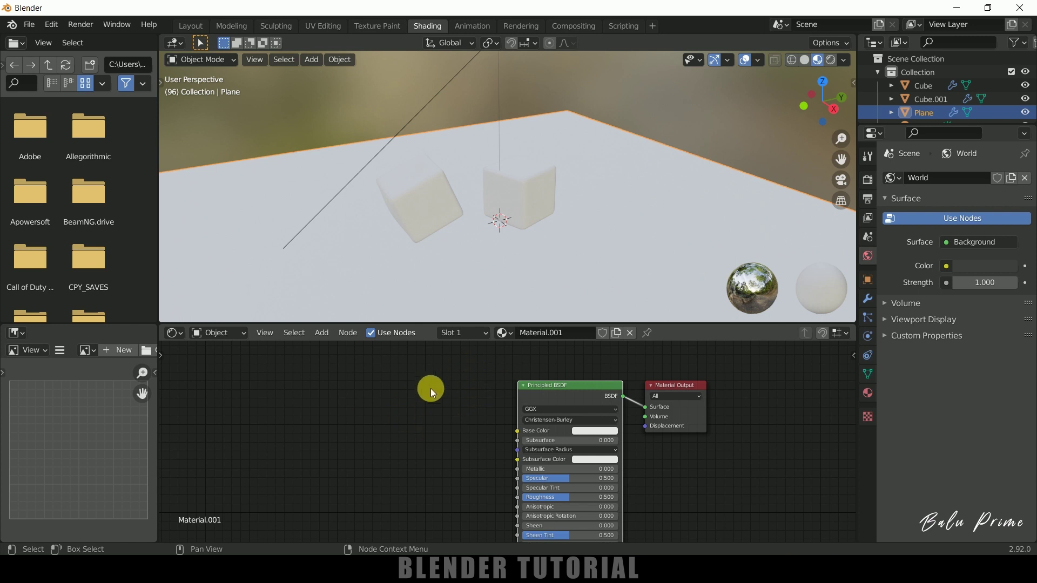
Enable the Node Wrangler add-on, found by searching 'node' in Preferences > Add-ons
left_click(52, 26)
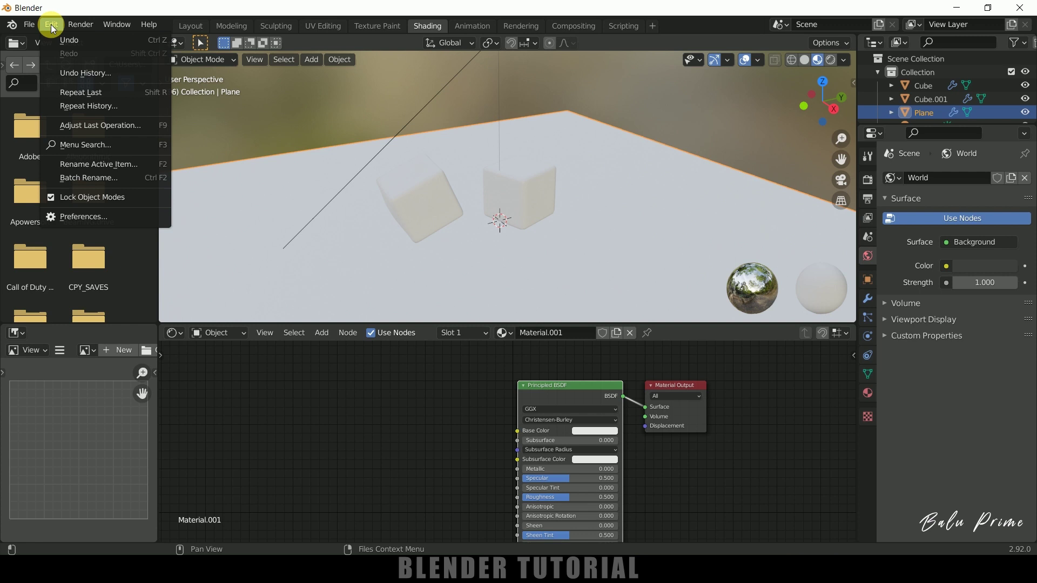
left_click(82, 216)
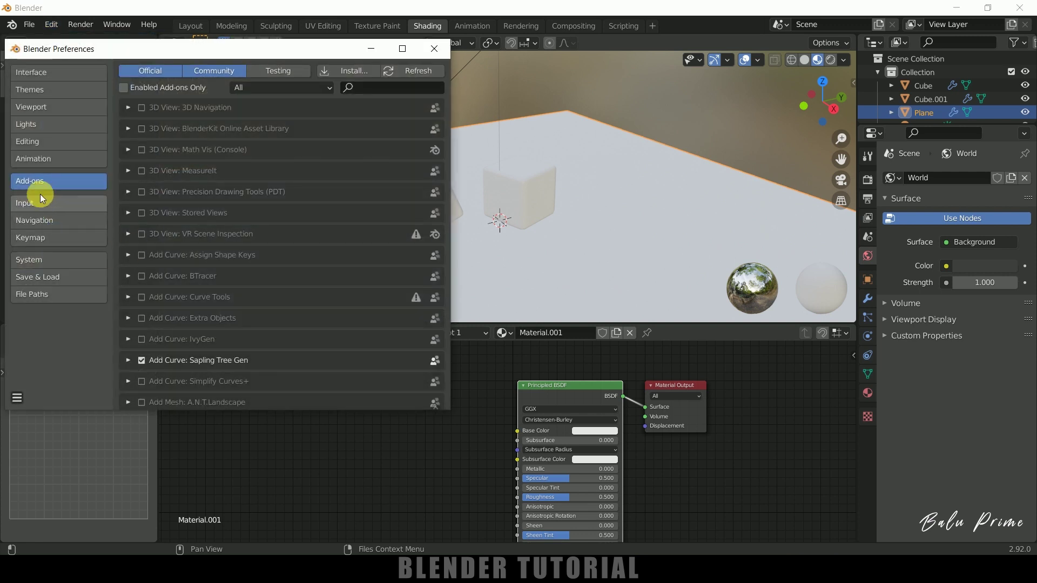
left_click(381, 91)
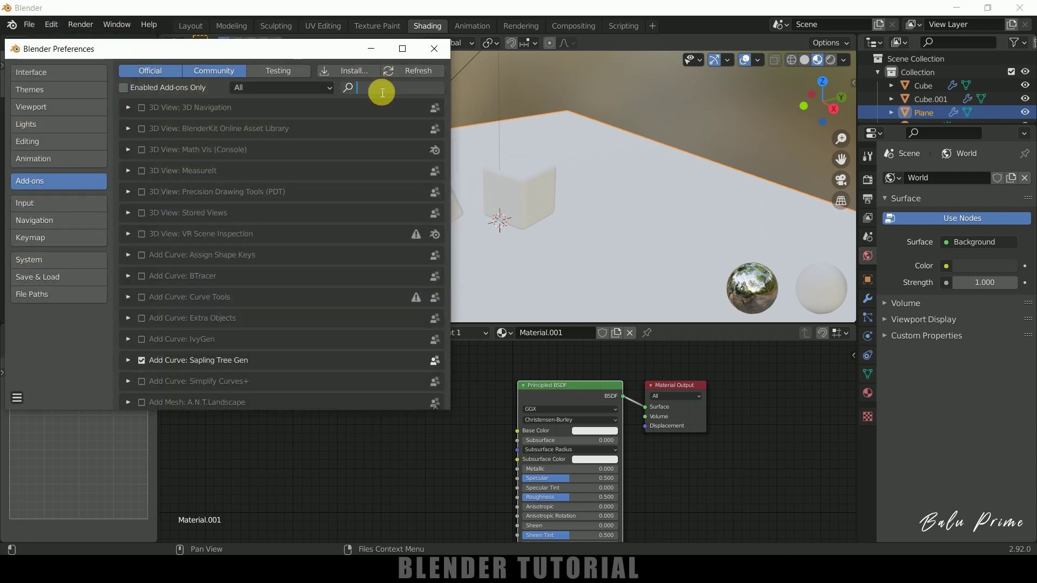
type("node")
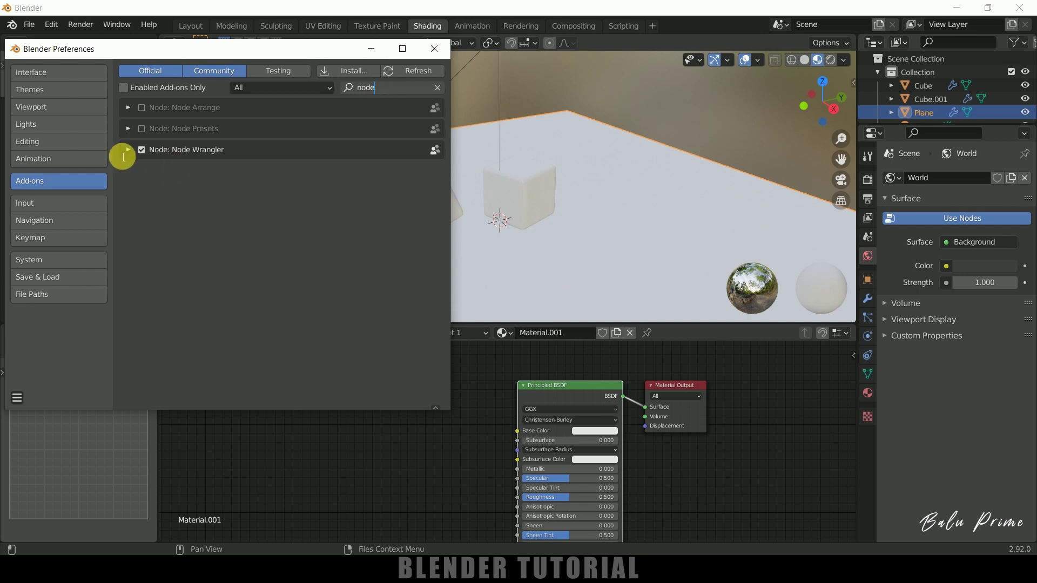
left_click(141, 150)
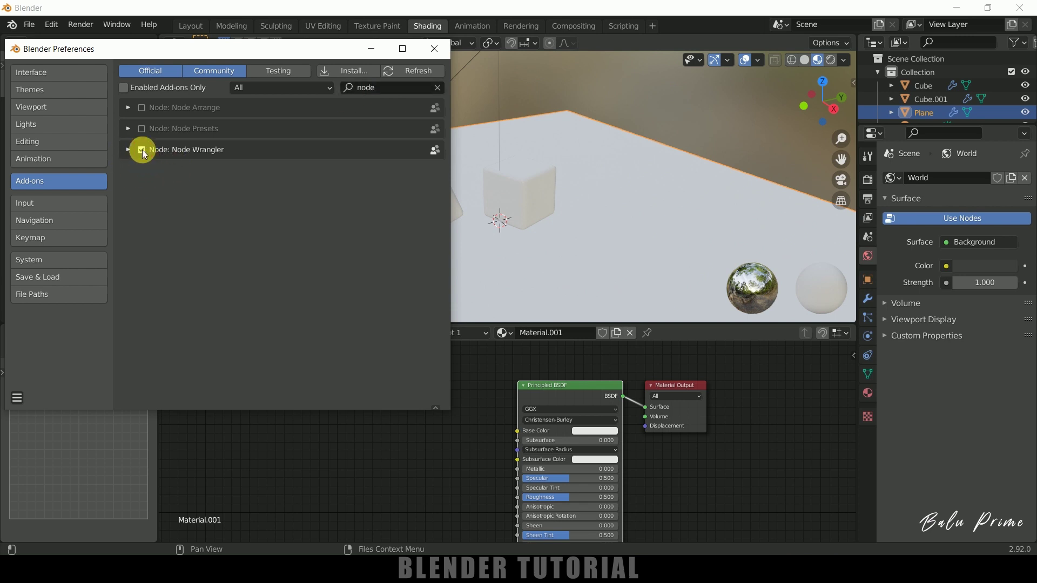
left_click(141, 150)
left_click(141, 149)
Save the preferences and close the Preferences window
left_click(21, 400)
left_click(50, 364)
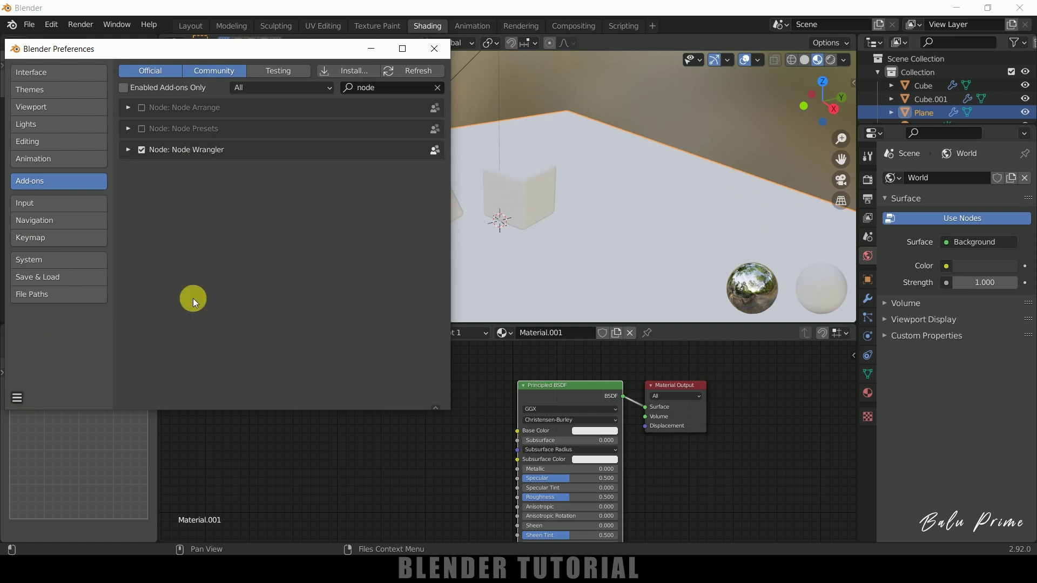
left_click(435, 48)
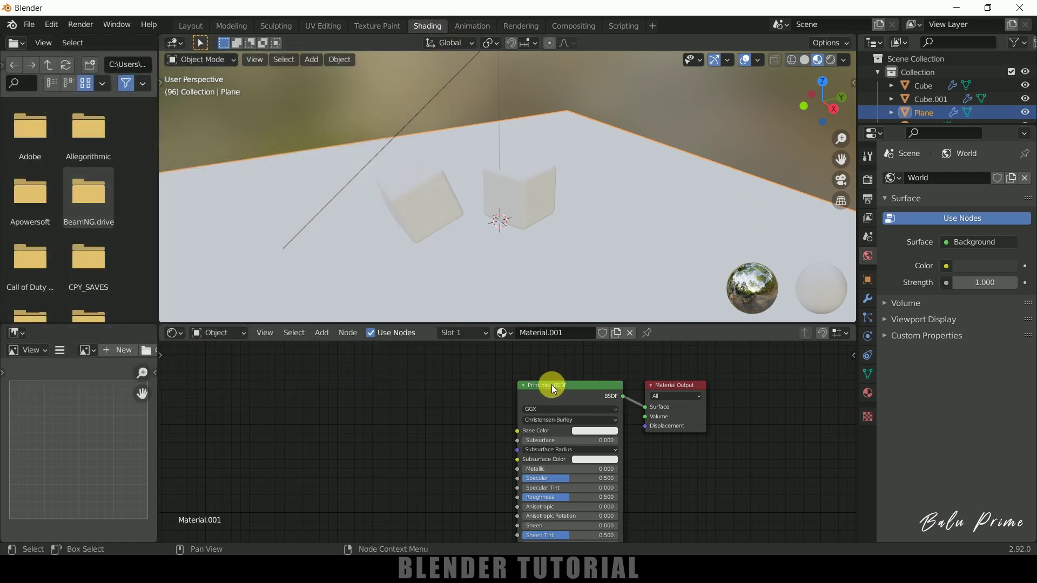
Add a Ctrl+T mapped texture chain to the Principled BSDF and load the wood-plank image
left_click(552, 384)
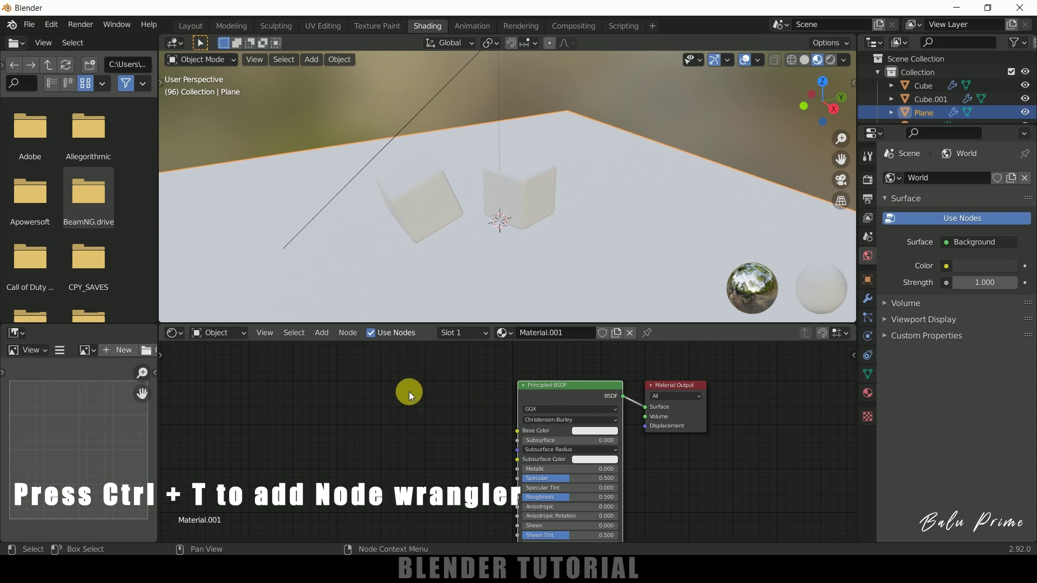
key("ctrl+t")
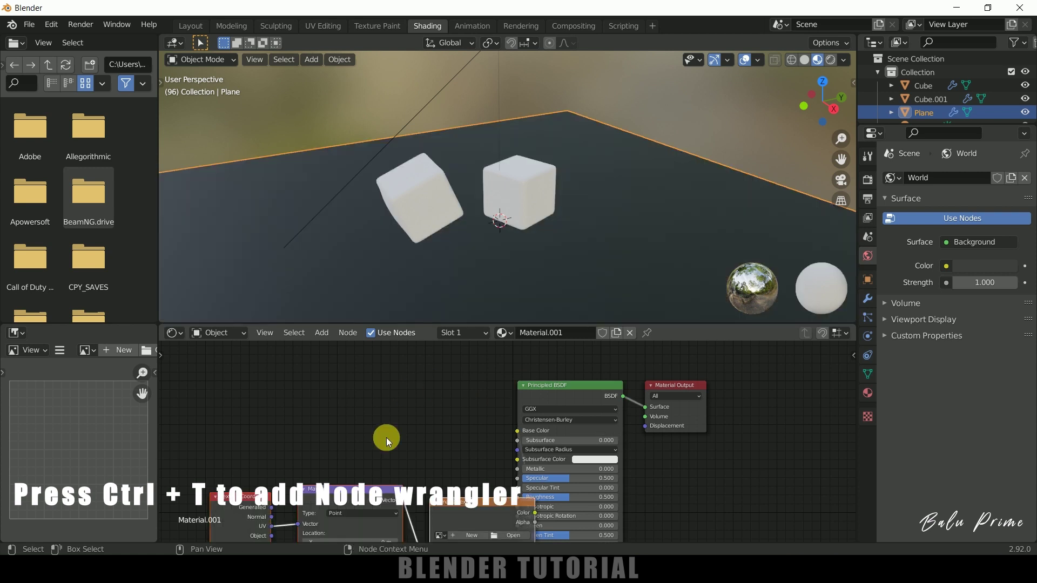
left_click_drag(336, 496, 269, 384)
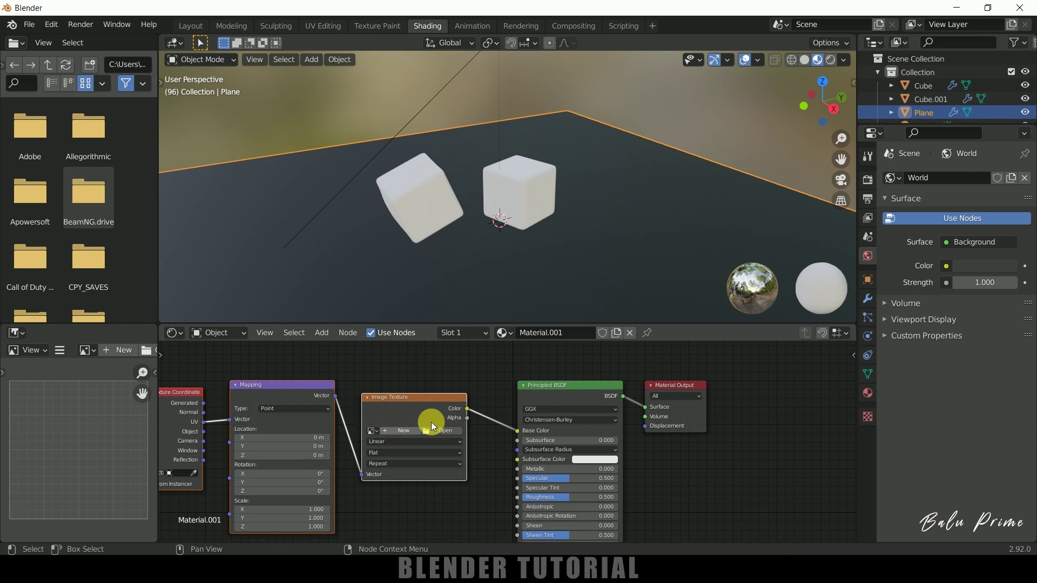
left_click(457, 439)
double_click(584, 338)
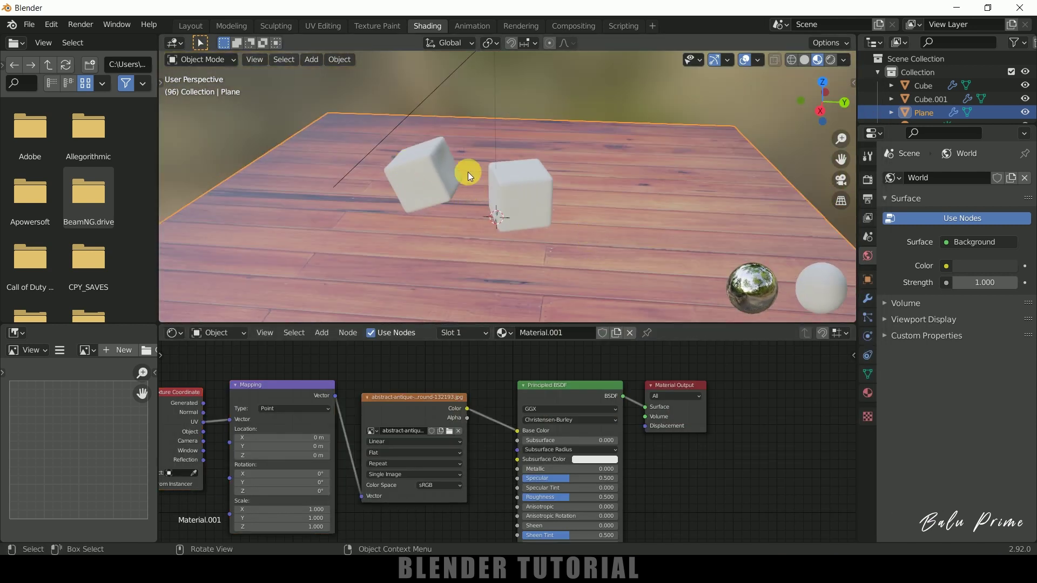
left_click(422, 160)
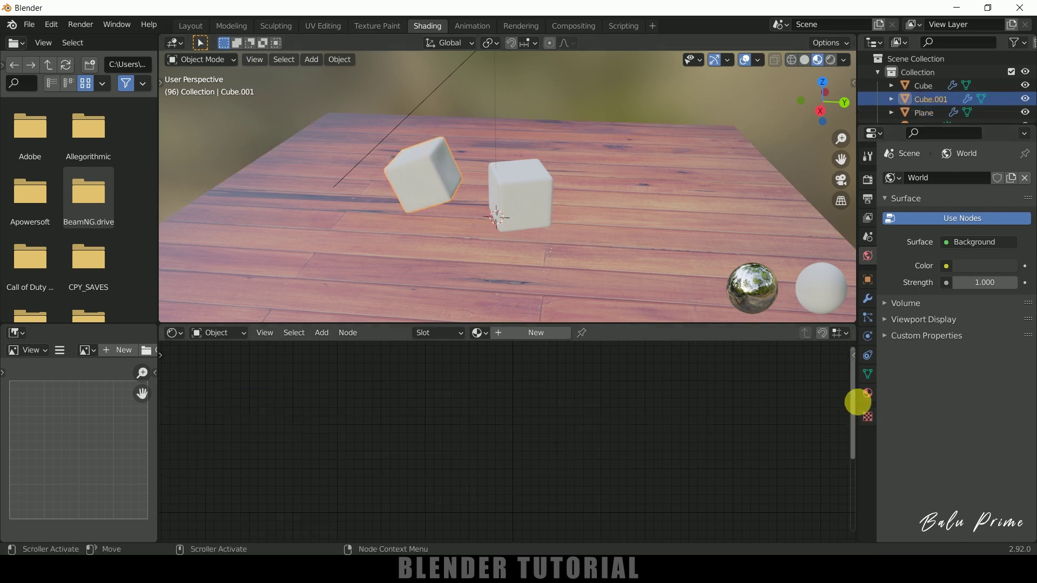
Create Material.002 for Cube.001 with Roughness 0, Transmission 1 and a green Base Color
left_click(870, 393)
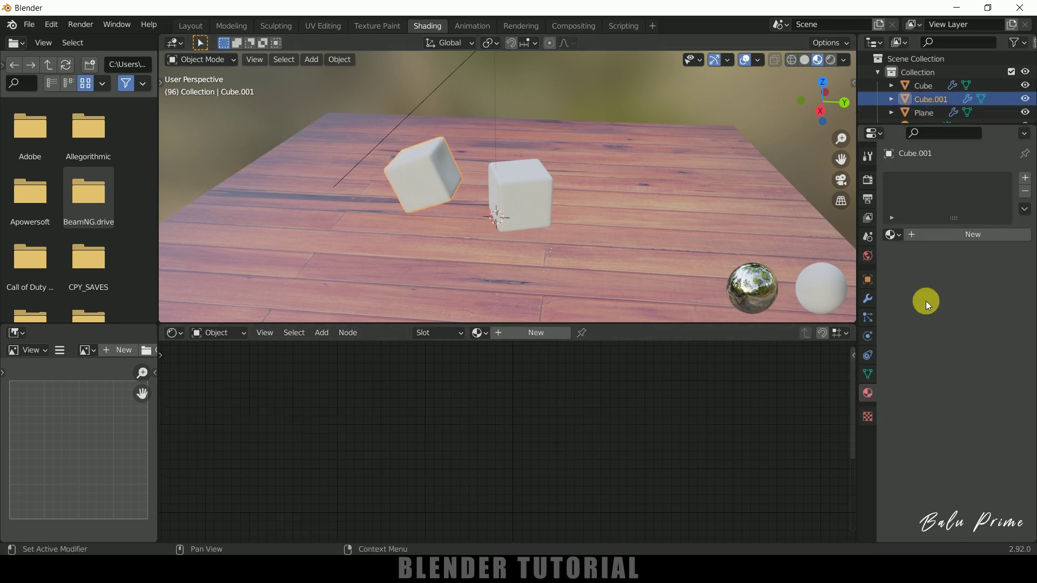
left_click(938, 235)
middle_click_drag(732, 439, 660, 404)
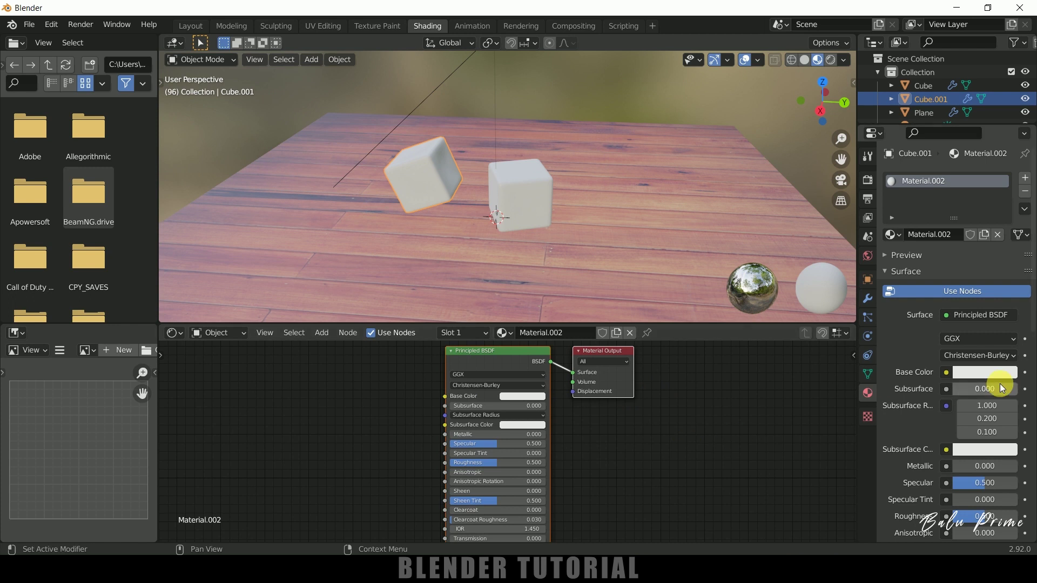
scroll(929, 387, "down", 2)
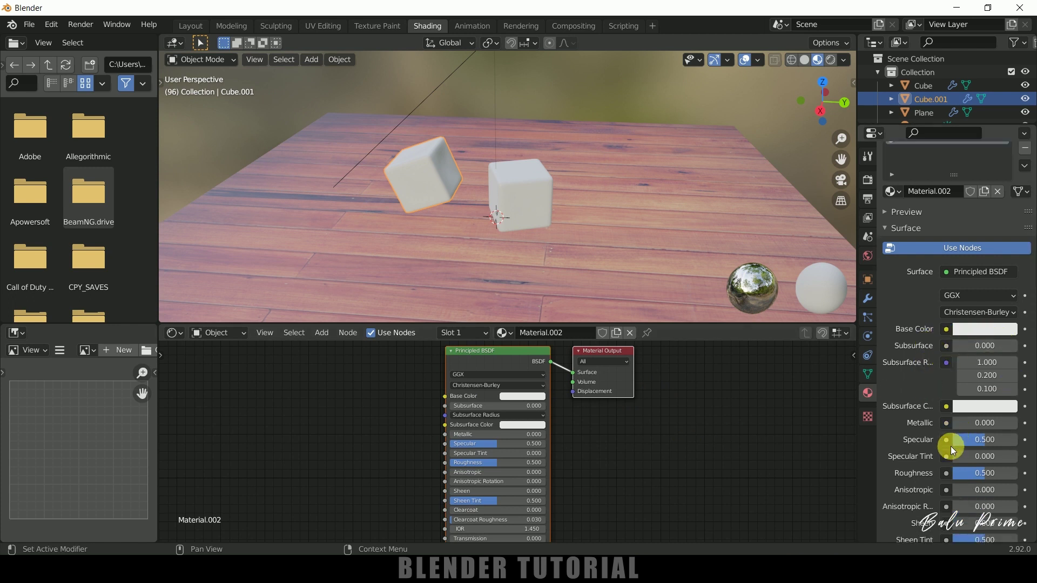
left_click_drag(984, 473, 919, 458)
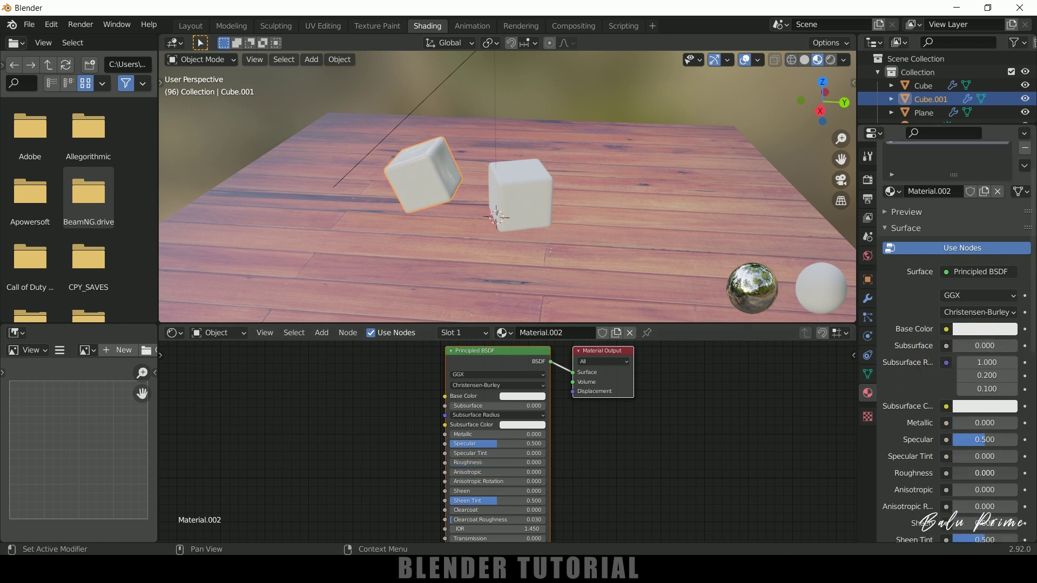
scroll(919, 457, "down", 6)
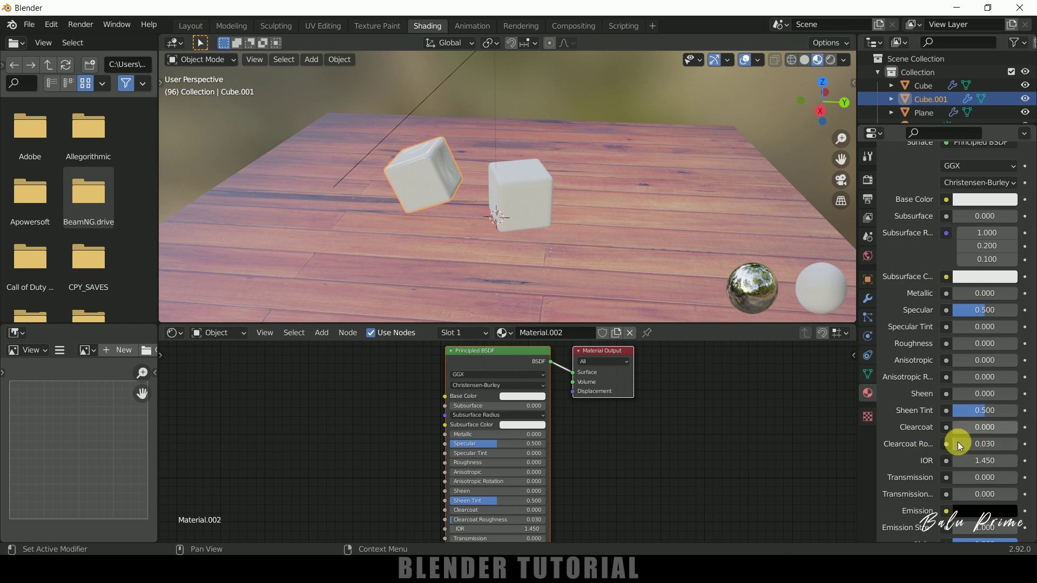
left_click_drag(958, 478, 1011, 462)
scroll(991, 436, "up", 4)
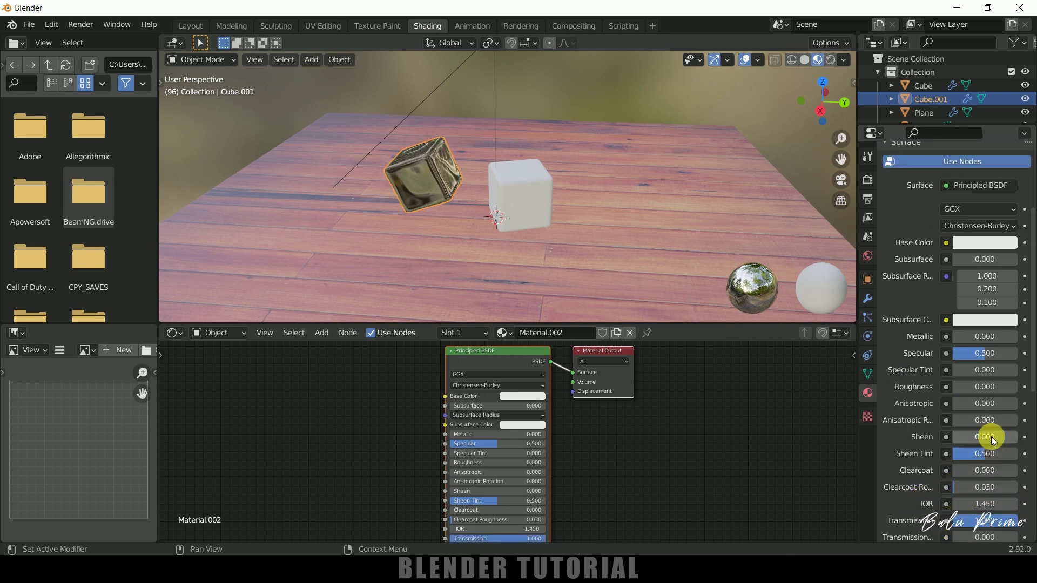
left_click(971, 286)
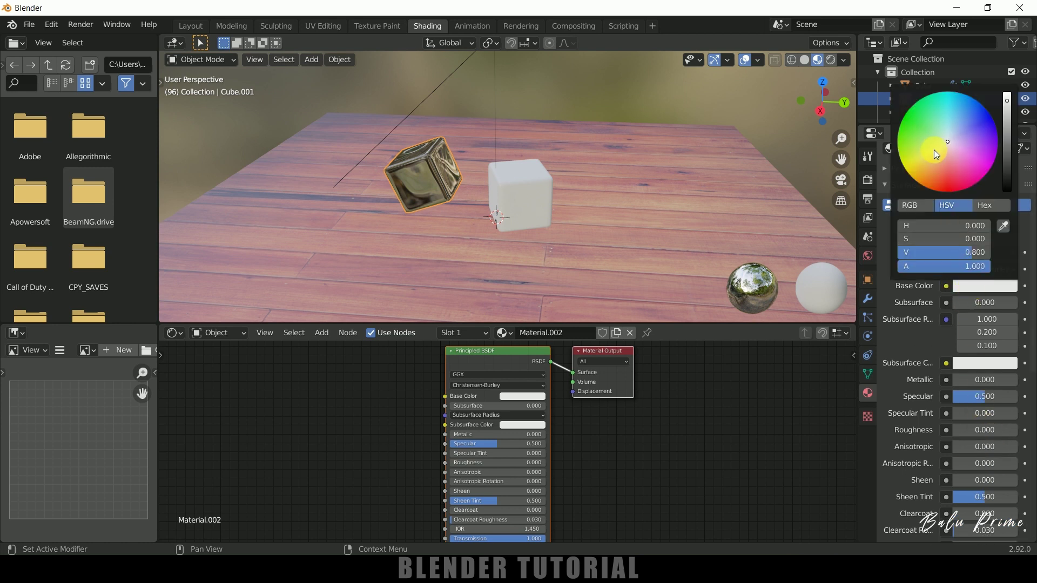
left_click_drag(934, 151, 899, 124)
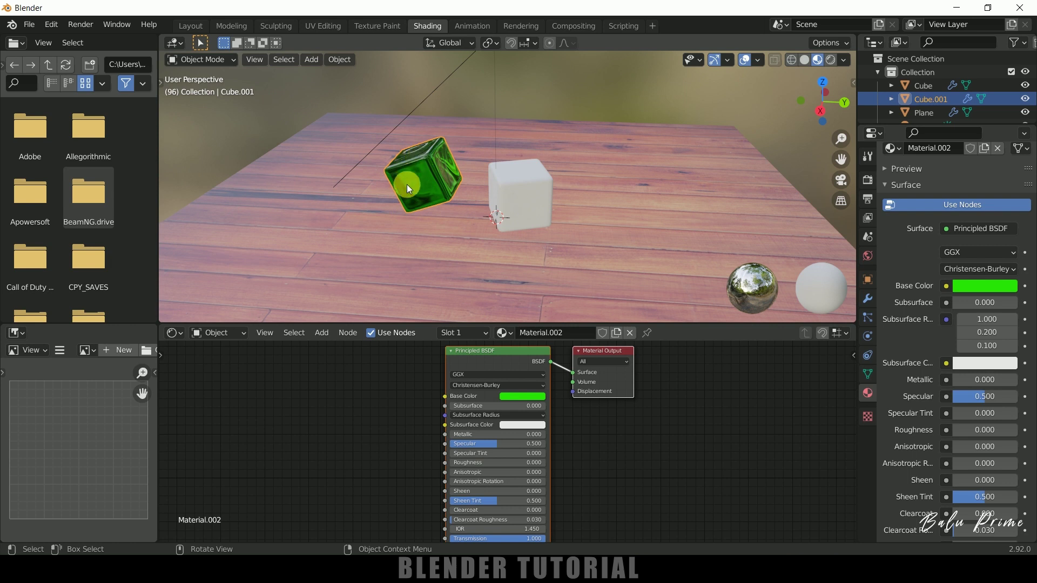
left_click(421, 171)
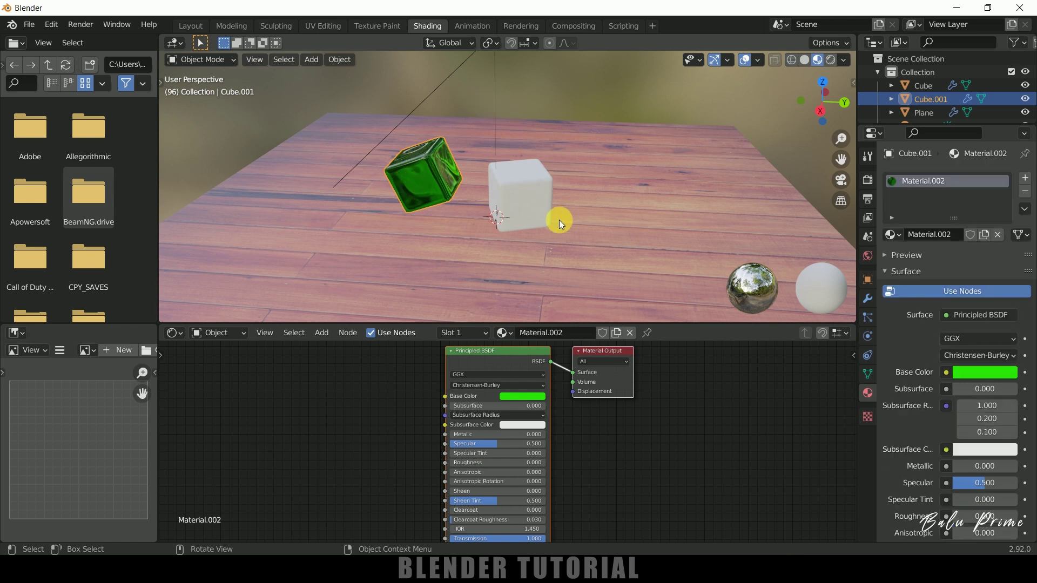
Give Cube a new Material.003 with red Base Color, Roughness 0 and Transmission 1
left_click(533, 192)
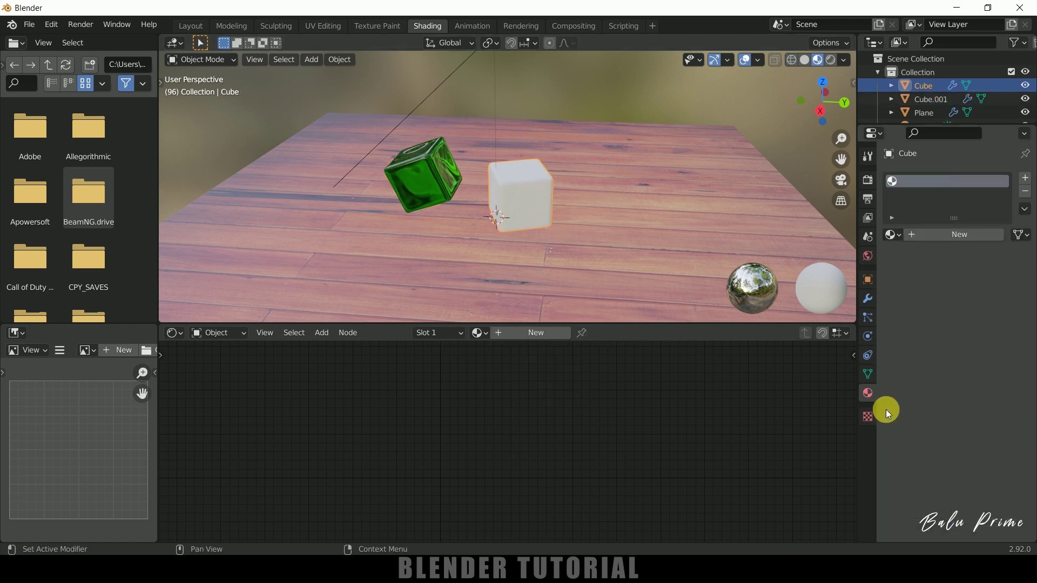
left_click(943, 236)
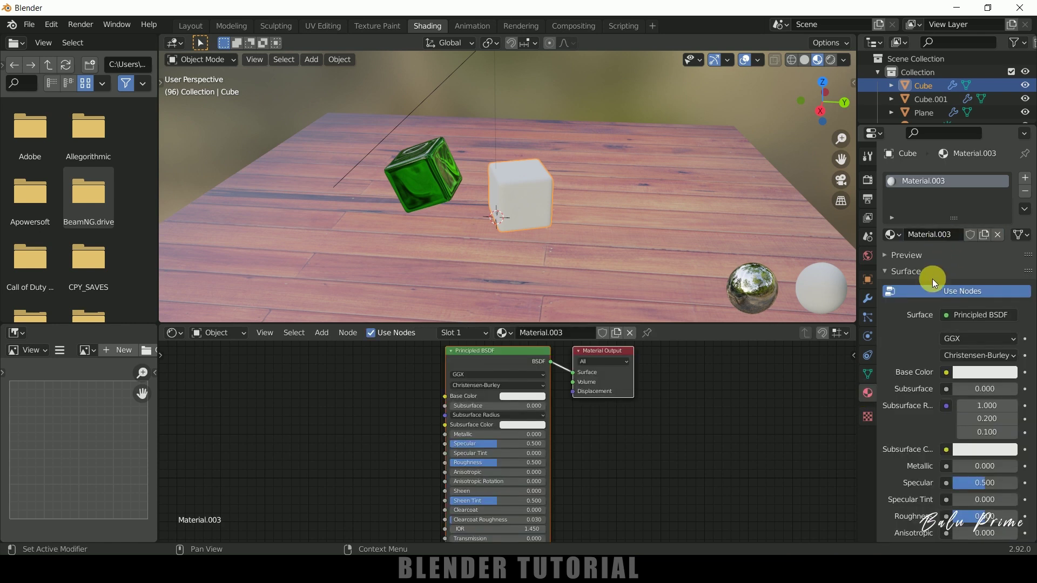
scroll(923, 374, "down", 3)
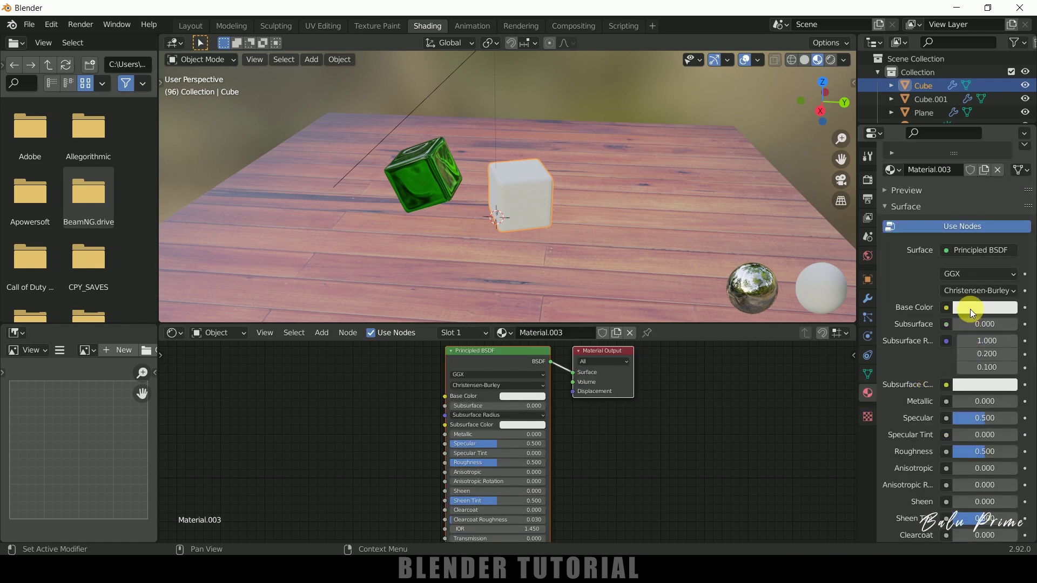
left_click(970, 309)
left_click_drag(918, 260, 988, 260)
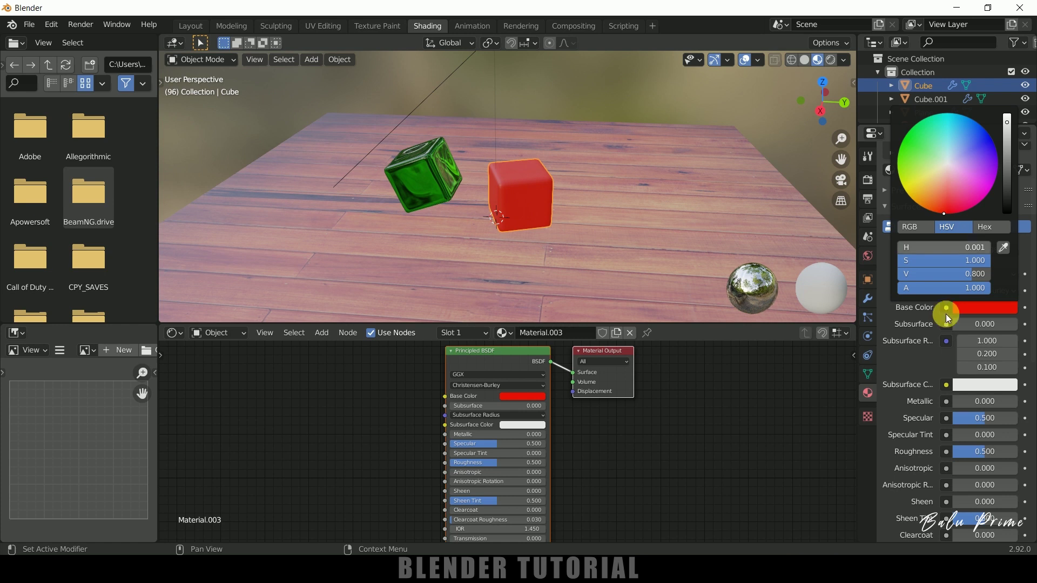
scroll(919, 378, "up", 4)
left_click_drag(1014, 365, 954, 365)
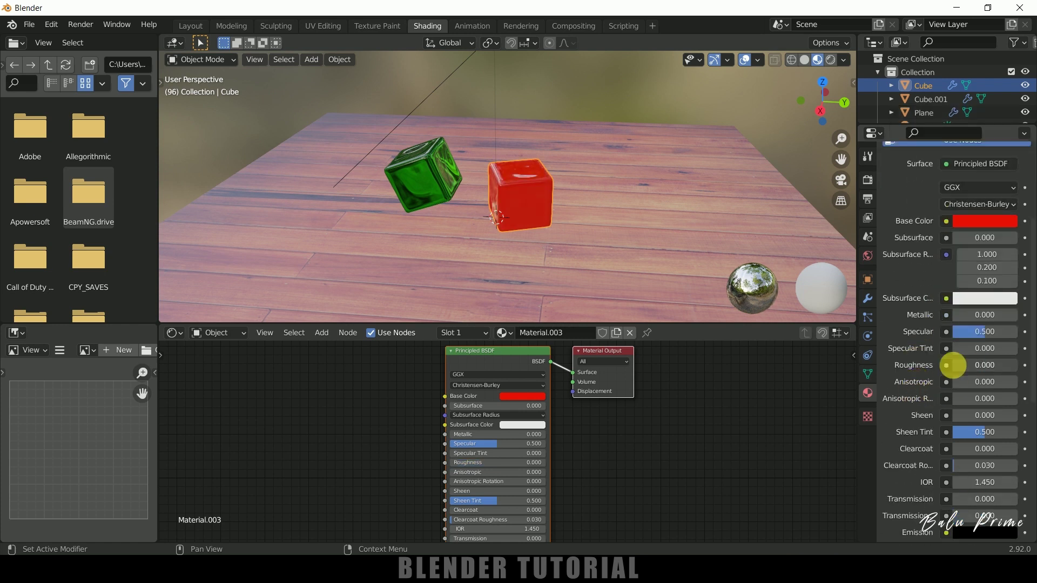
scroll(924, 395, "down", 4)
left_click_drag(961, 413, 1015, 413)
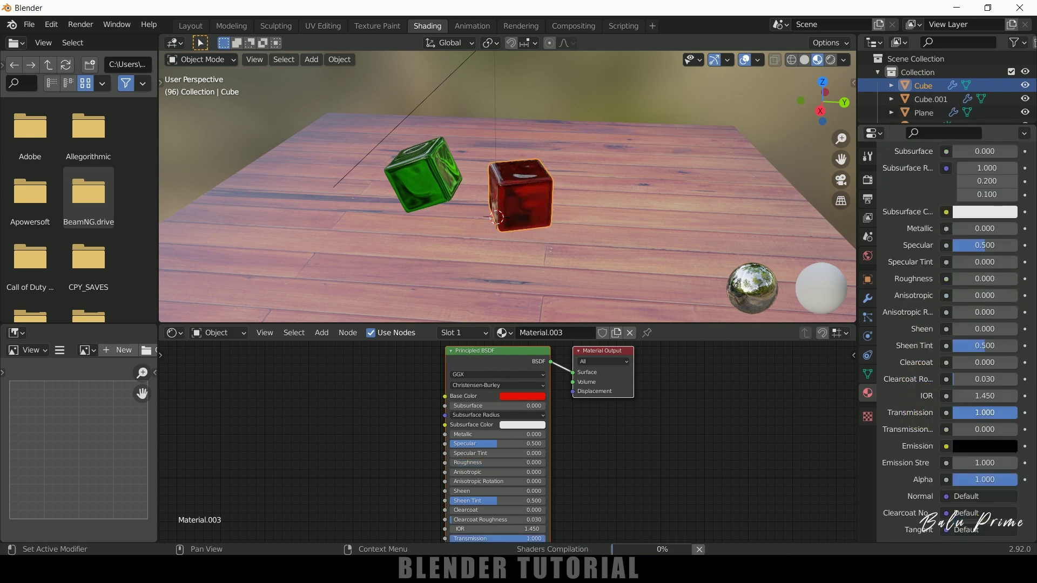
Orbit around the glass cubes and return to the Layout workspace
middle_click_drag(663, 219, 251, 70)
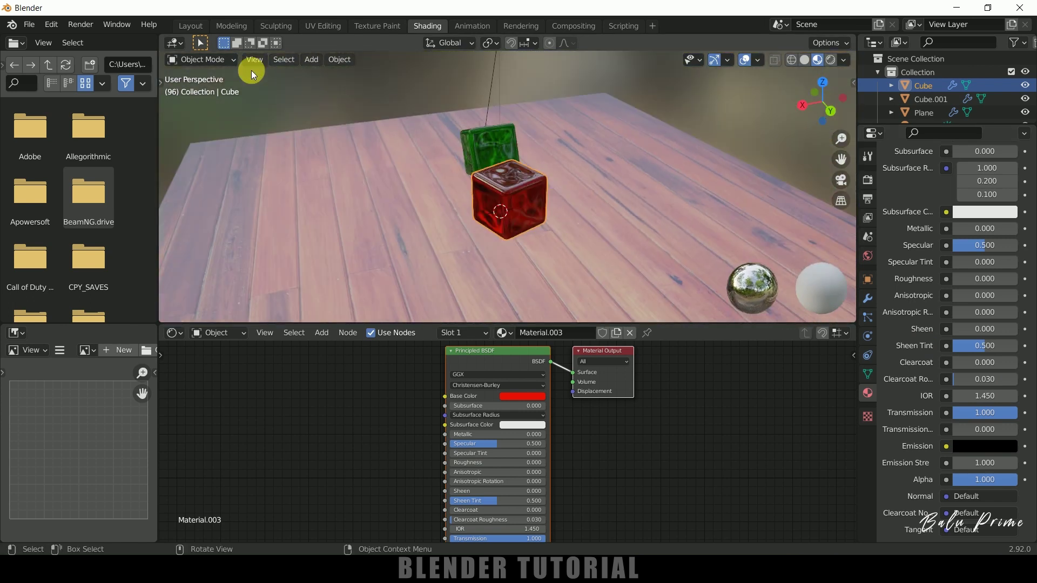
left_click(184, 26)
middle_click_drag(497, 310, 725, 333)
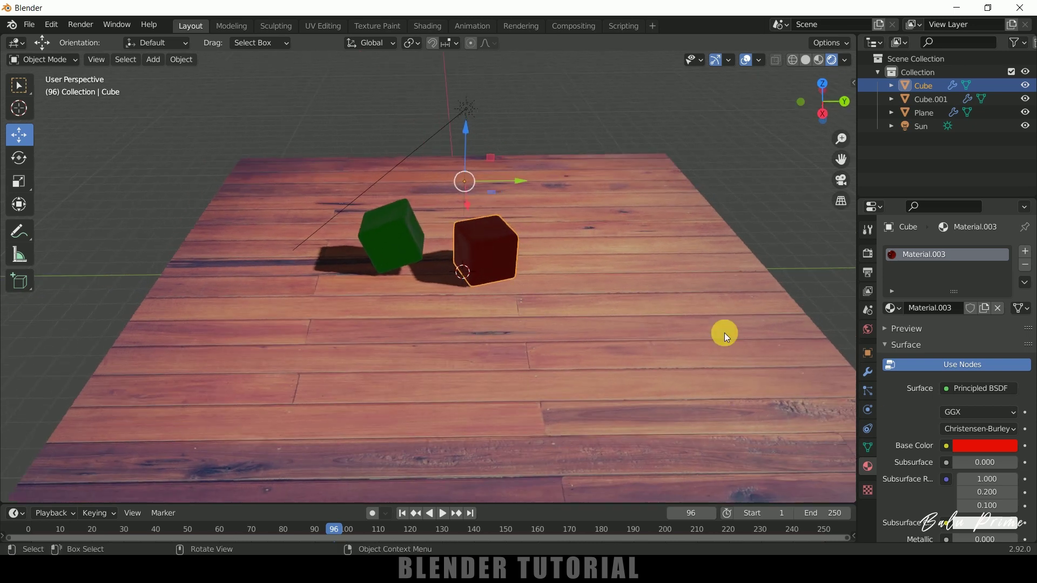
Set the World color to an Environment Texture using the autumn forest HDR
left_click(868, 329)
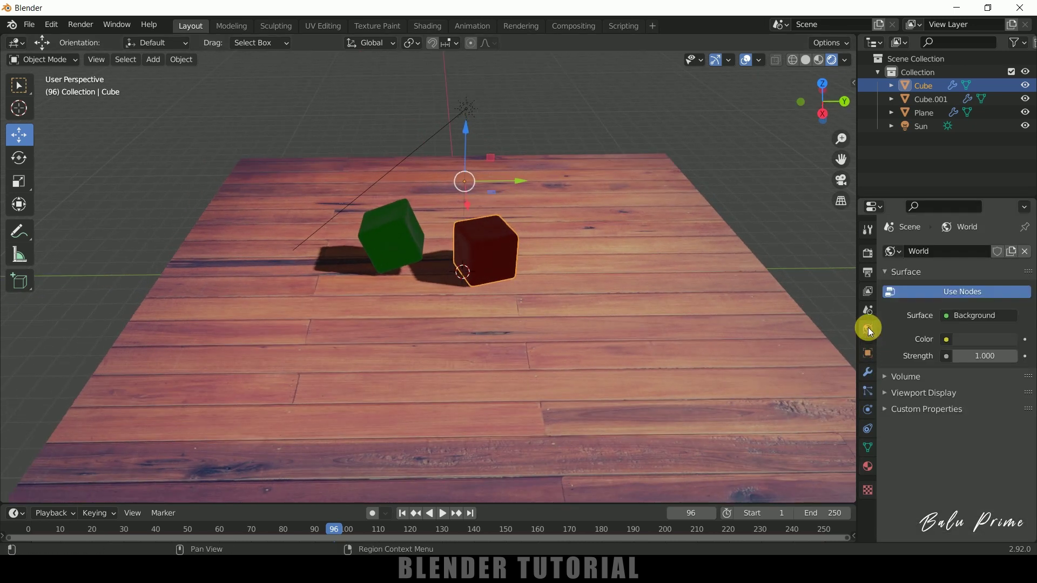
left_click(946, 338)
left_click(680, 399)
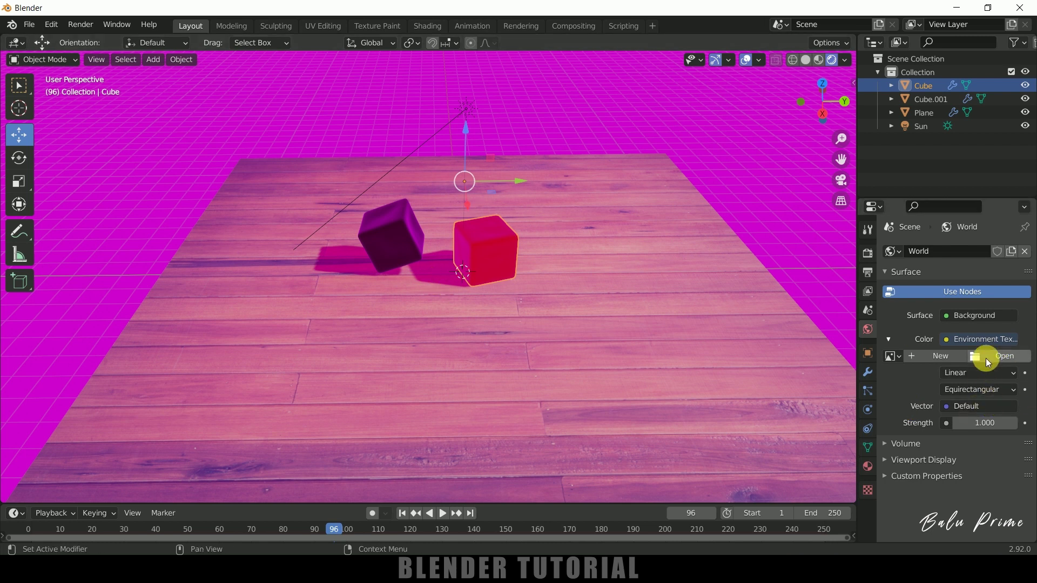
left_click(986, 357)
left_click(727, 494)
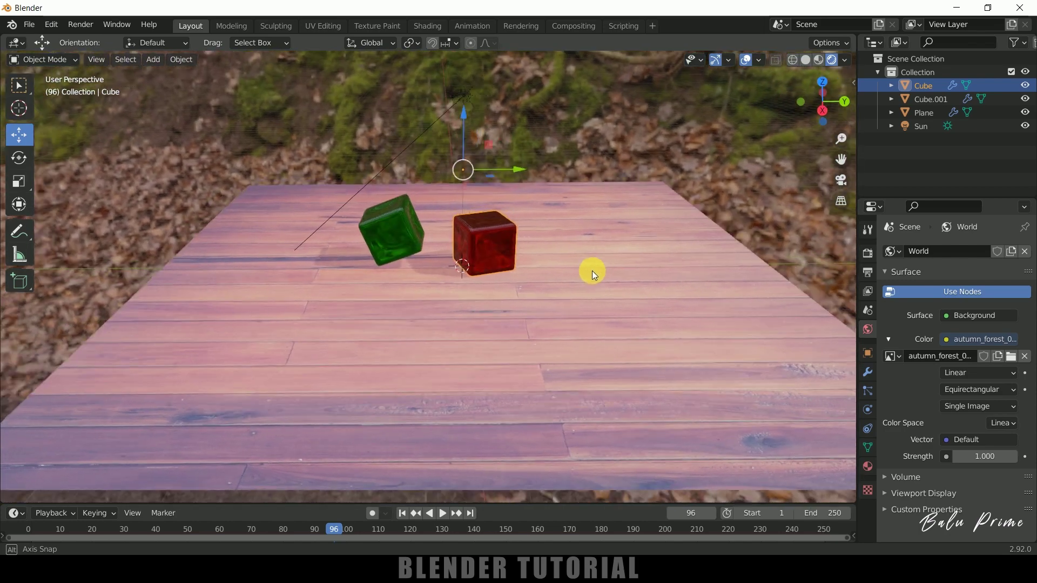
Orbit around the cubes and bring up the Render Properties
scroll(536, 306, "up", 3)
middle_click_drag(536, 306, 789, 315)
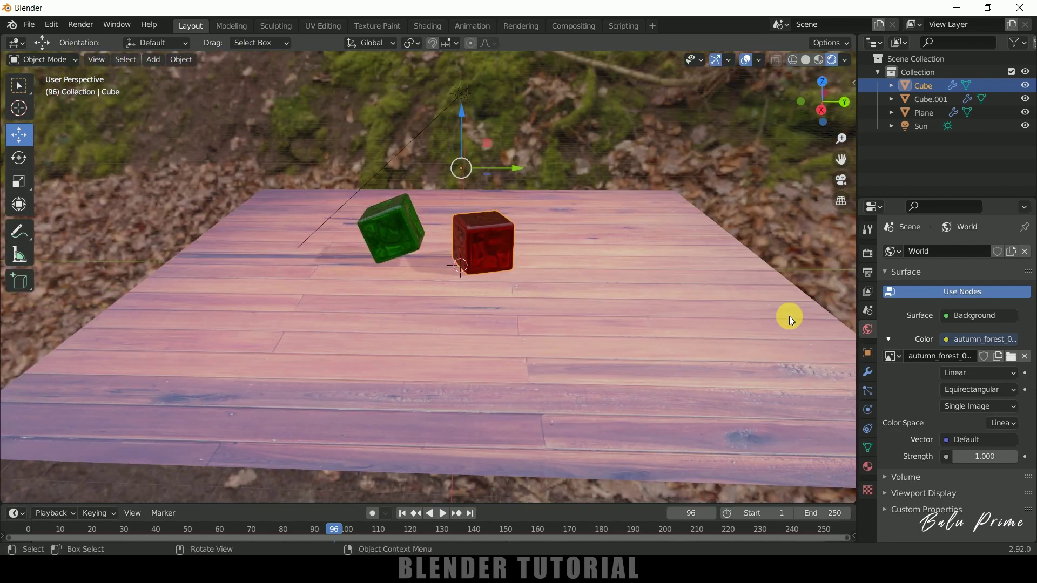
left_click(868, 252)
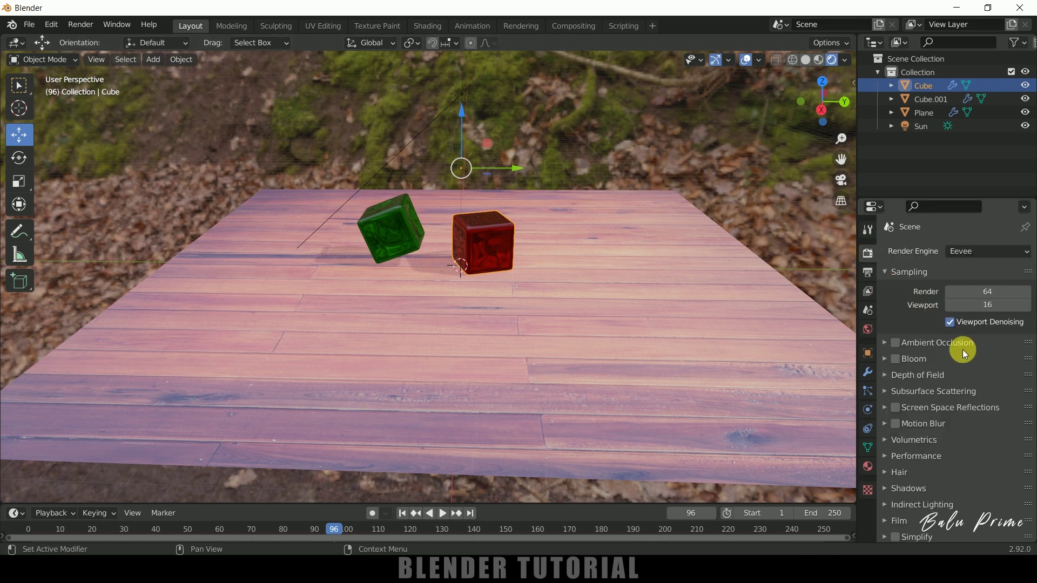
Enable Ambient Occlusion with a distance of 3 m
left_click(889, 343)
left_click(1000, 362)
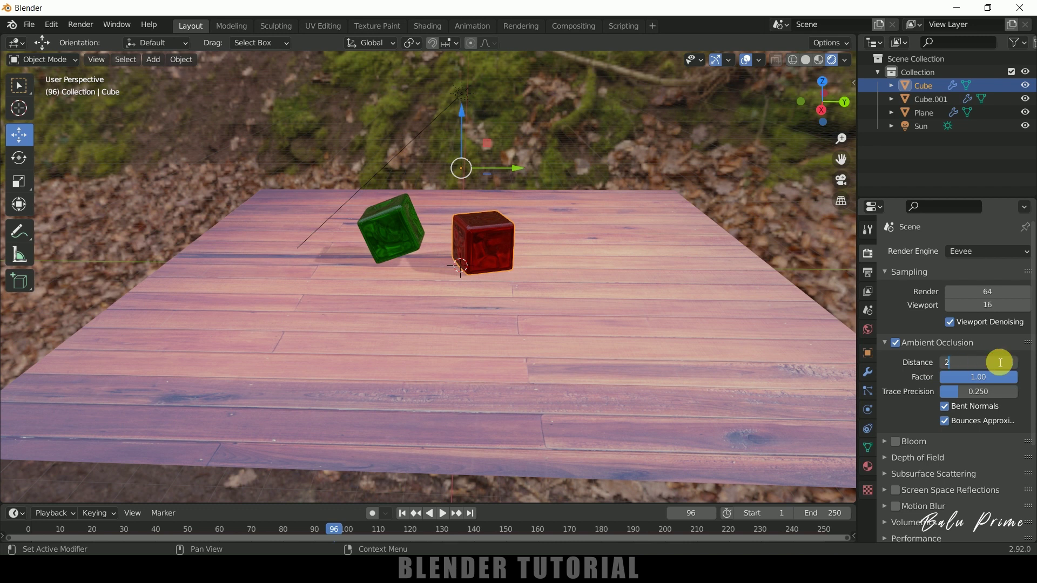
type("2.5")
key("Return")
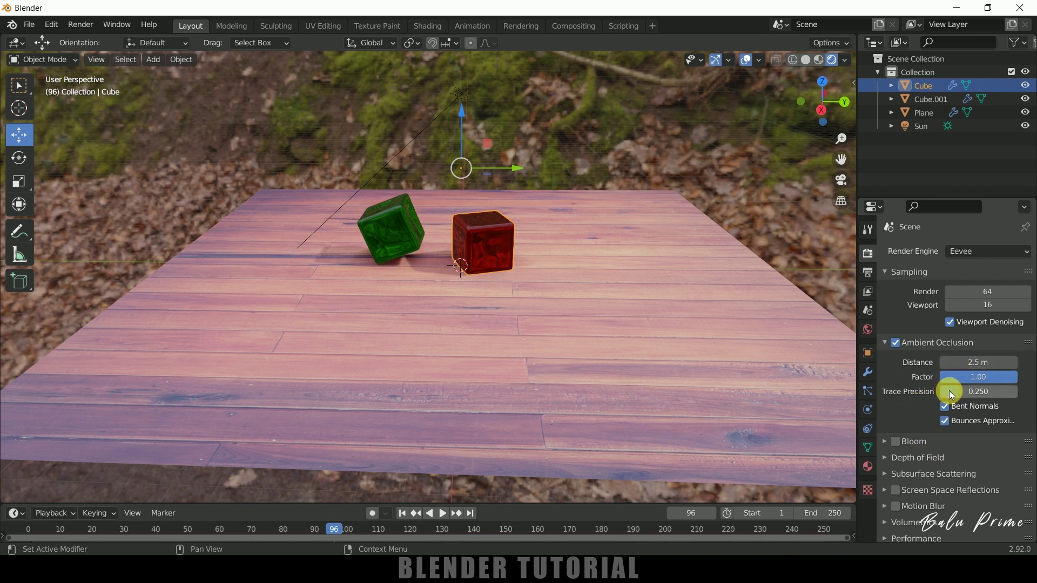
left_click(988, 362)
type("3")
key("Return")
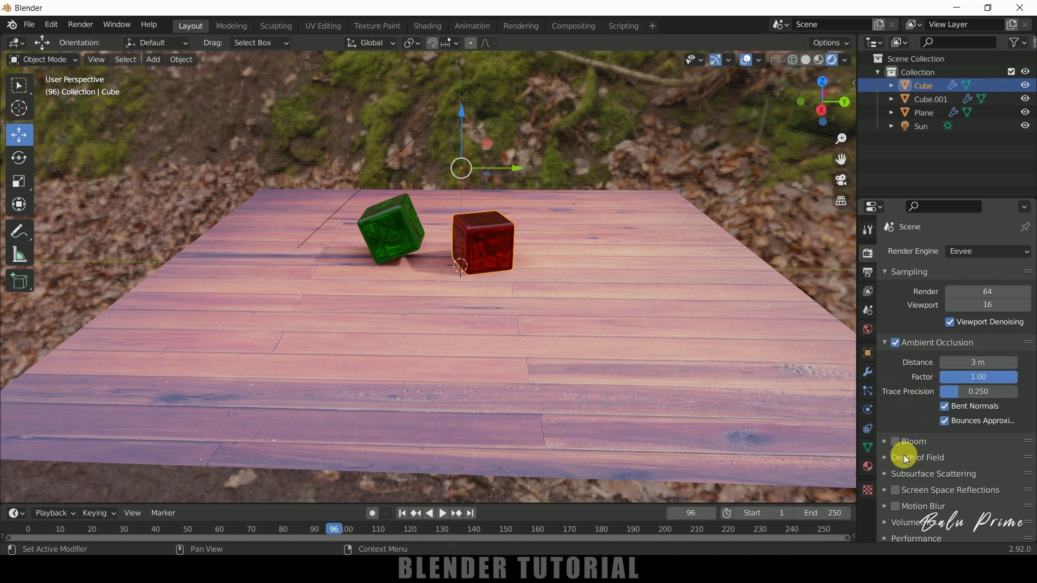
Turn on Screen Space Reflections in the Eevee render settings
scroll(898, 478, "down", 1)
scroll(897, 477, "down", 1)
left_click(891, 431)
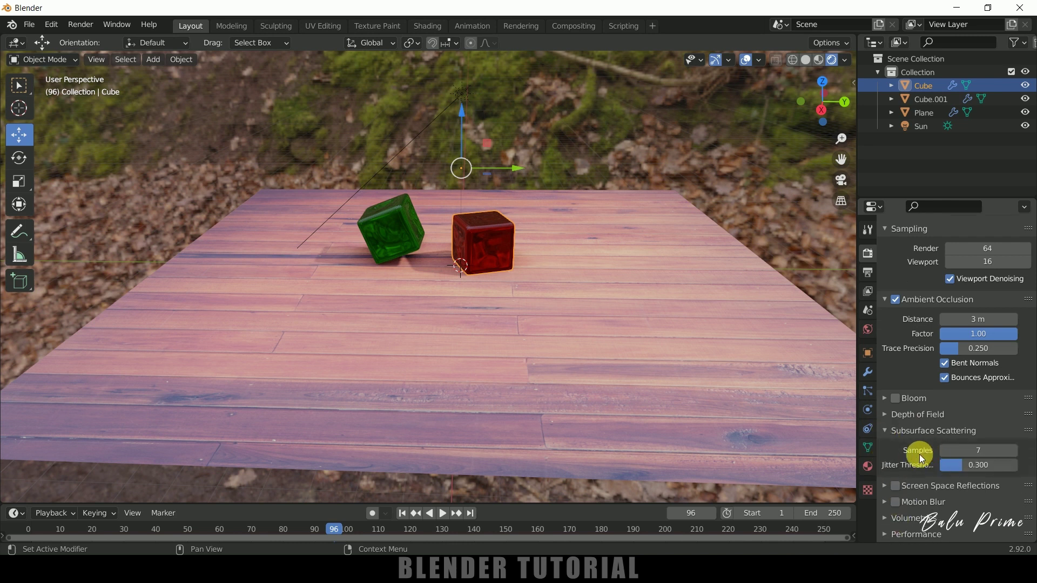
left_click(888, 437)
left_click(882, 449)
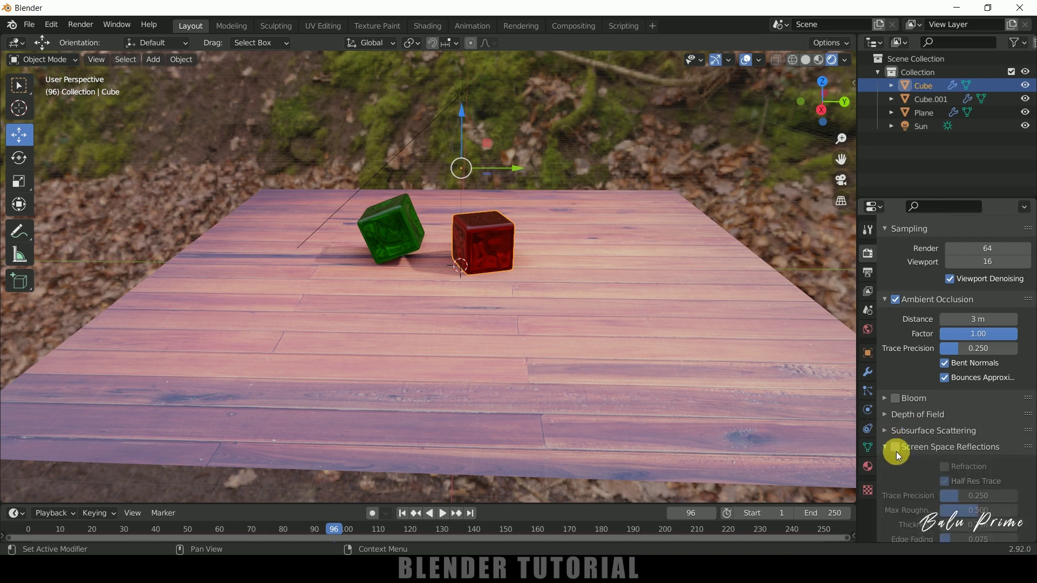
left_click(896, 450)
scroll(908, 470, "down", 2)
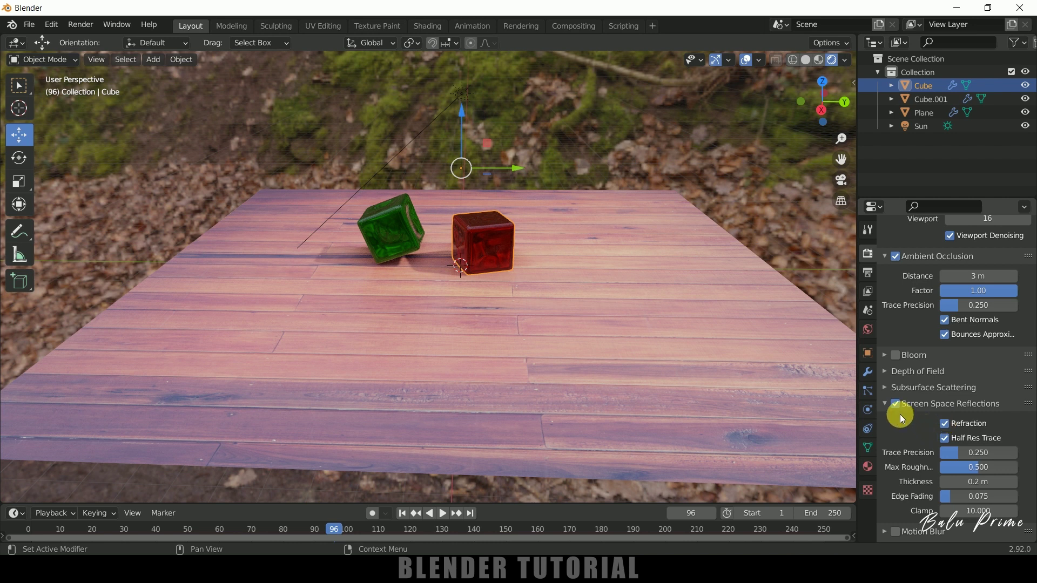
left_click(900, 414)
Tick Film Transparent so the render background becomes transparent
scroll(918, 449, "down", 2)
left_click(886, 471)
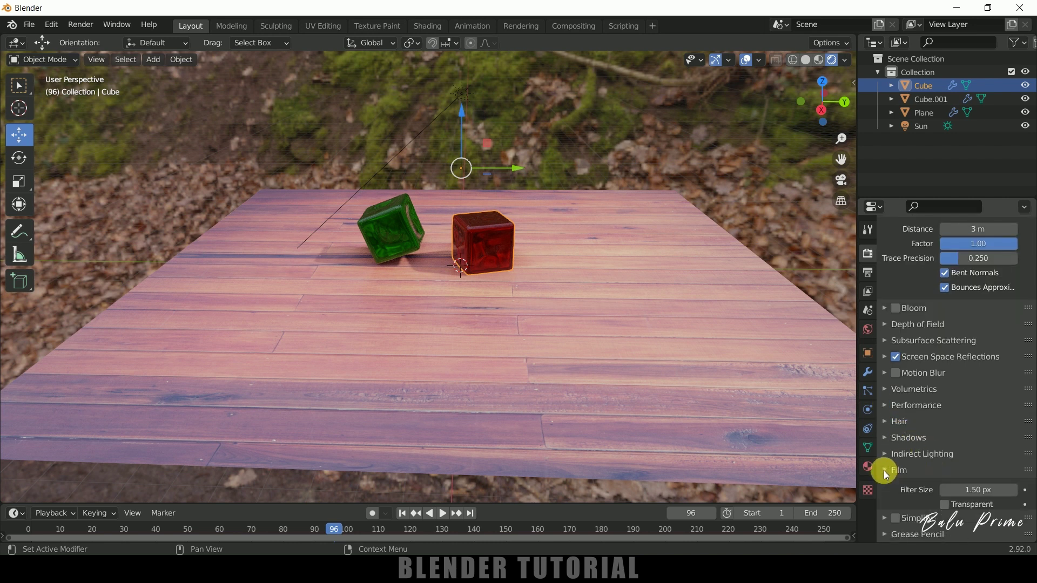
left_click(943, 505)
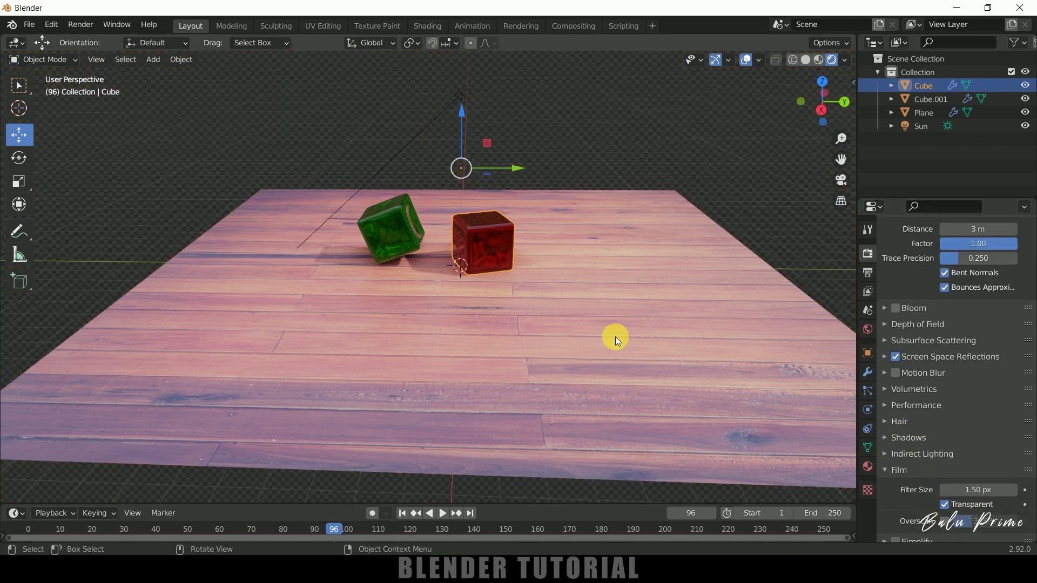
mouse_move(592, 290)
middle_mouse_down()
mouse_move(630, 334)
mouse_move(571, 272)
mouse_move(570, 297)
mouse_move(537, 303)
mouse_move(537, 312)
mouse_move(586, 299)
middle_mouse_up()
left_click(631, 335)
left_click(156, 61)
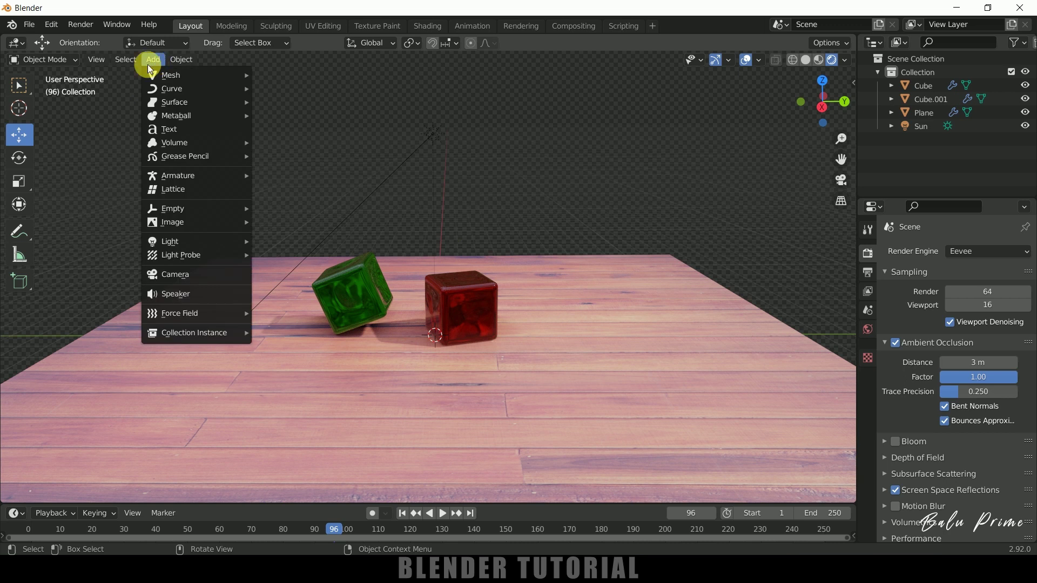
Add a camera aligned to the current view, enable Lock Camera to View, and nudge the framing
left_click(169, 274)
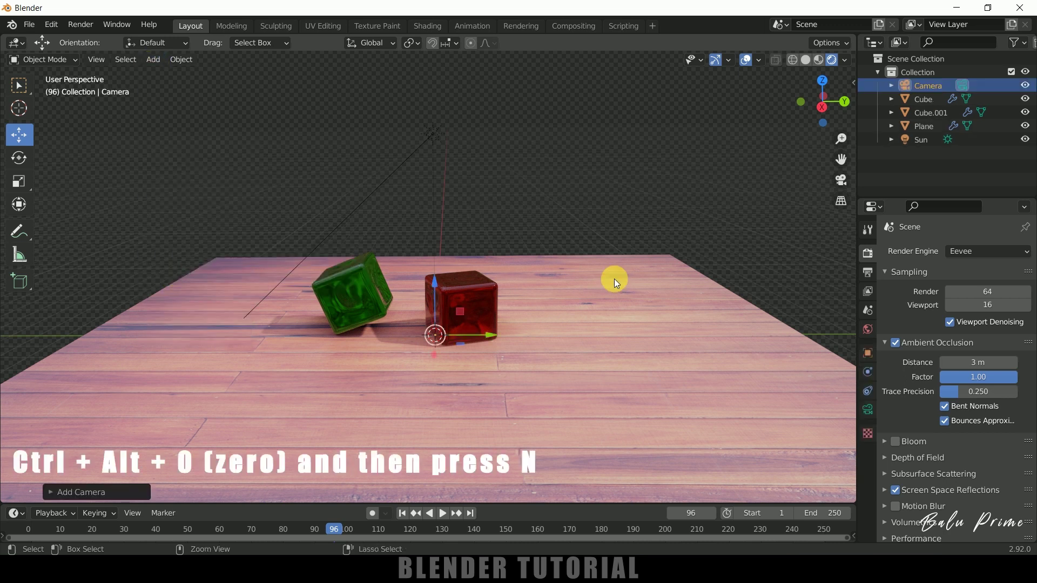
key("ctrl+alt+KP_0")
key("n")
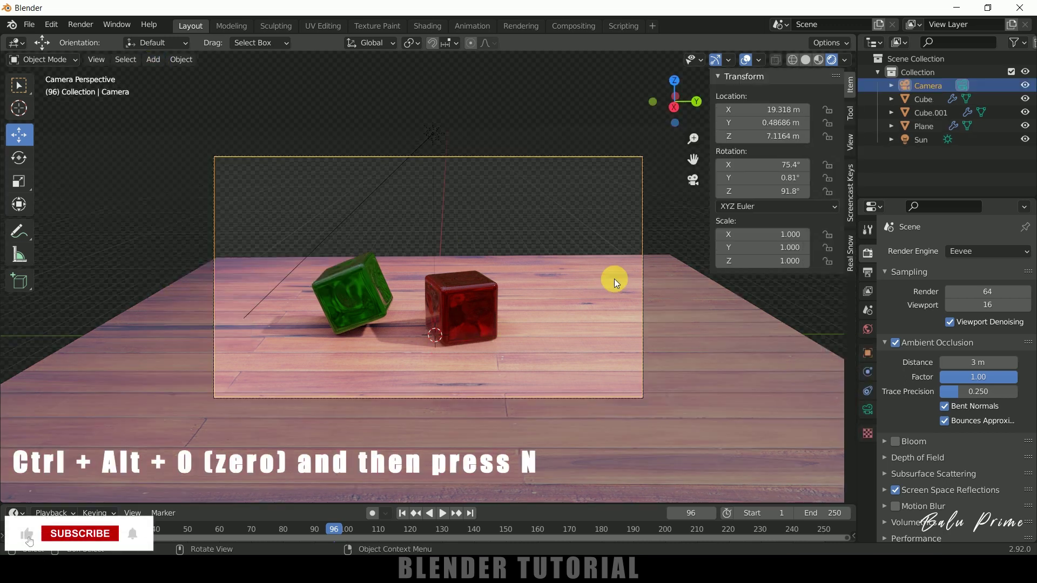
left_click(849, 141)
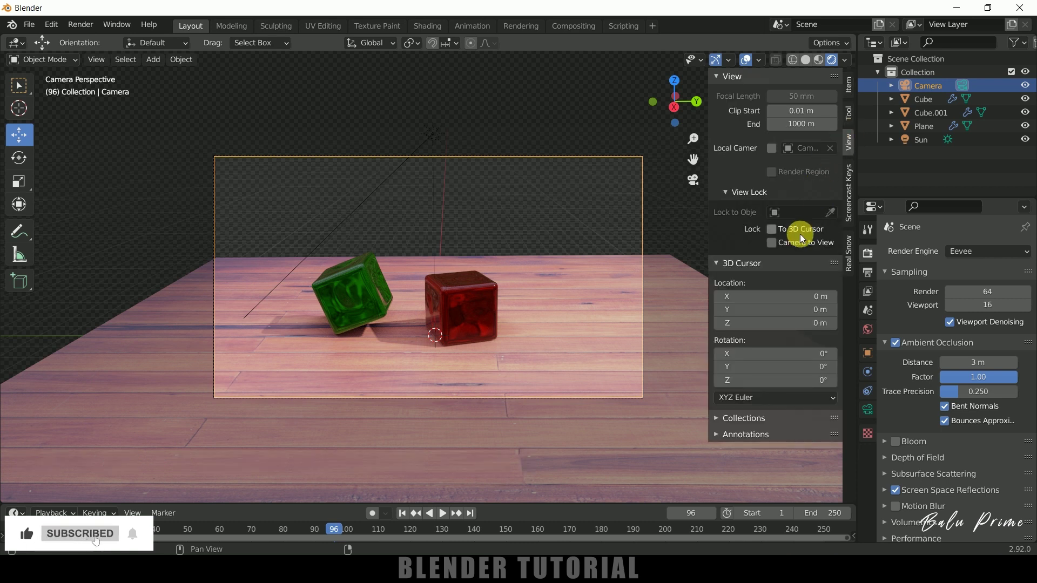
left_click(771, 243)
middle_click_drag(604, 249, 569, 255)
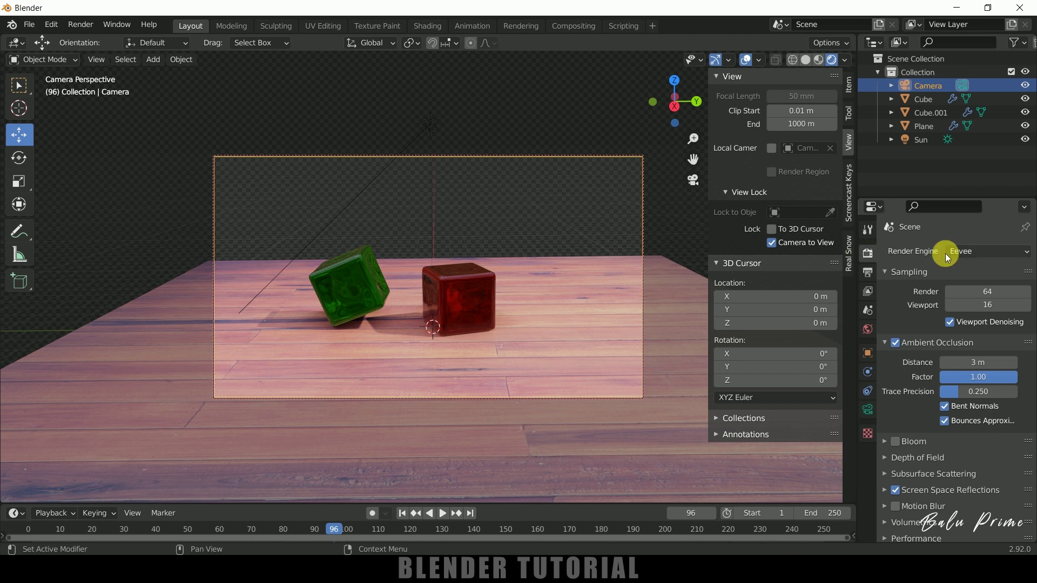
Switch the render engine to Cycles with the GPU Compute device
left_click(983, 251)
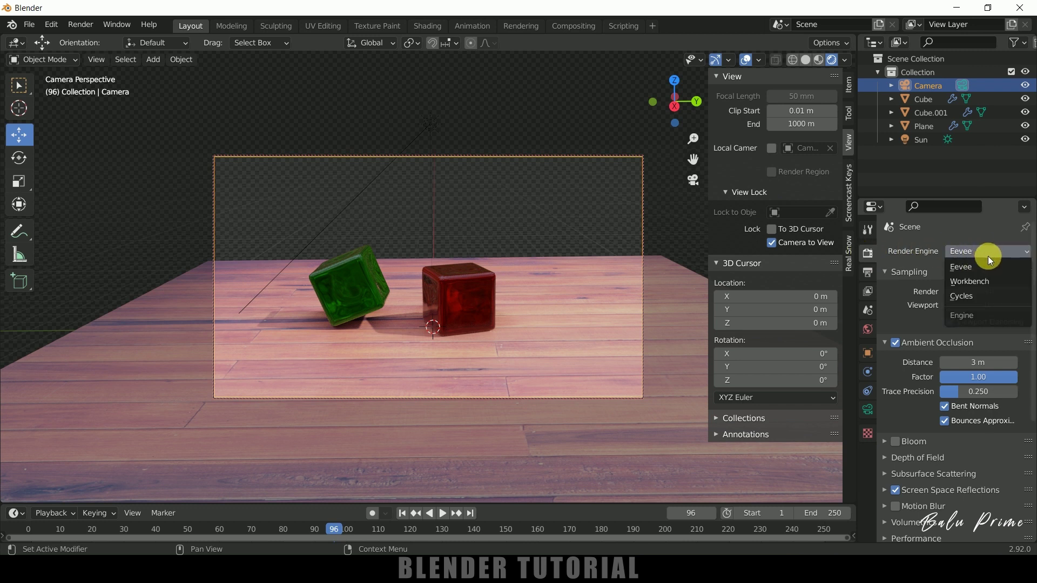
left_click(977, 296)
left_click(976, 289)
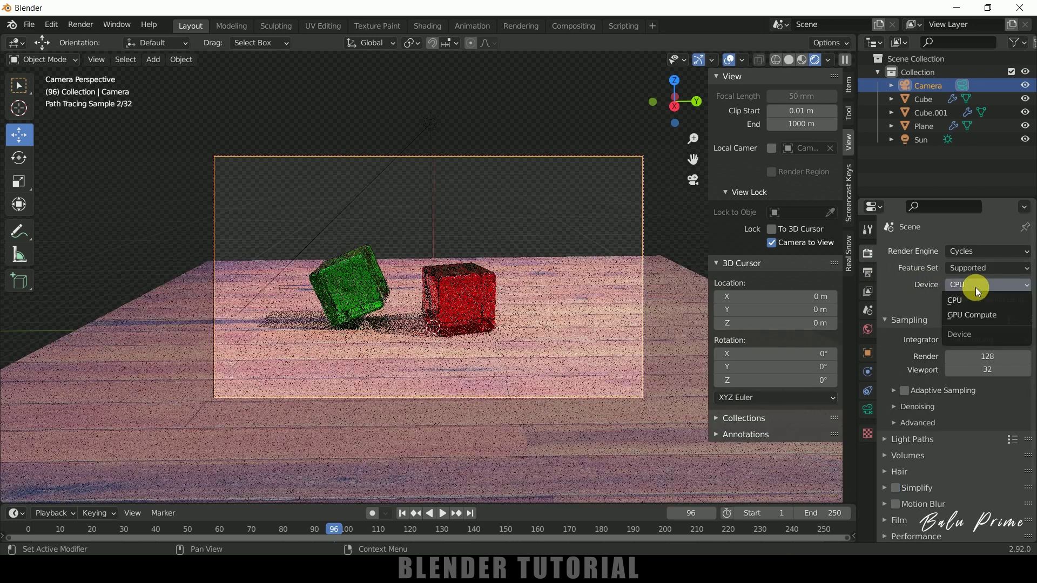
left_click(977, 319)
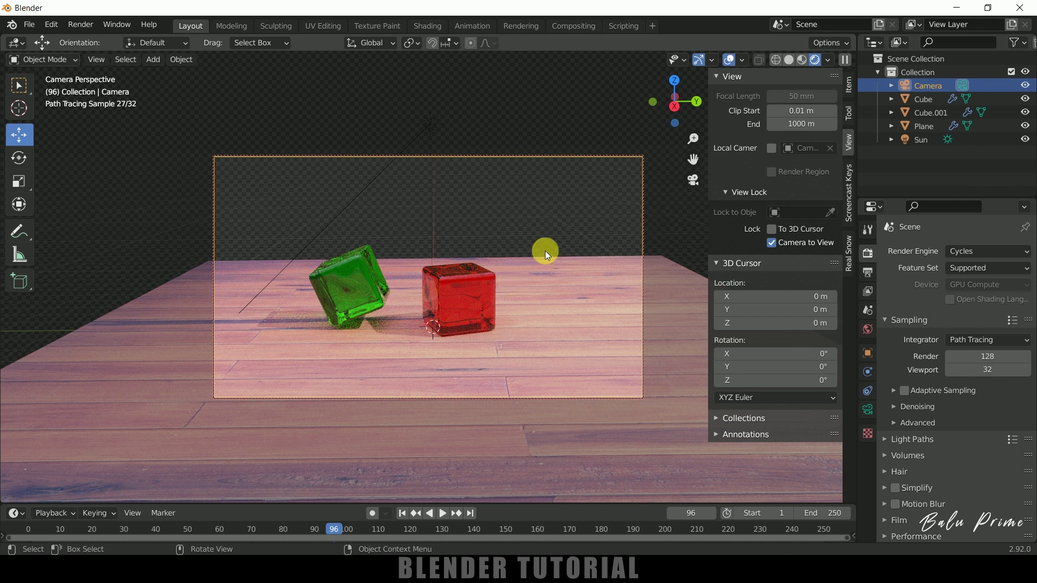
Switch the render engine back to Eevee and tilt the camera framing slightly
left_click(980, 252)
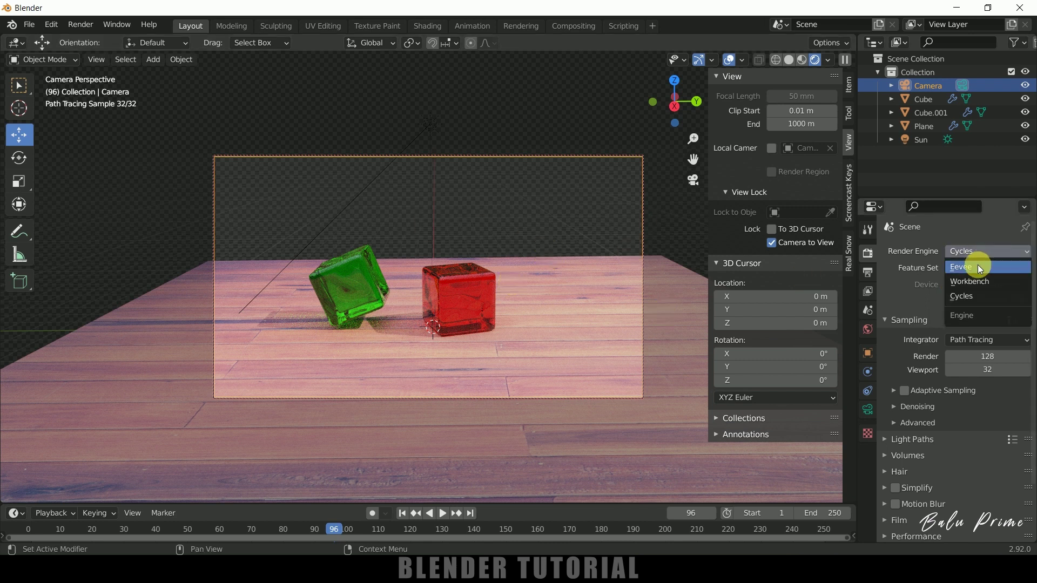
left_click(978, 266)
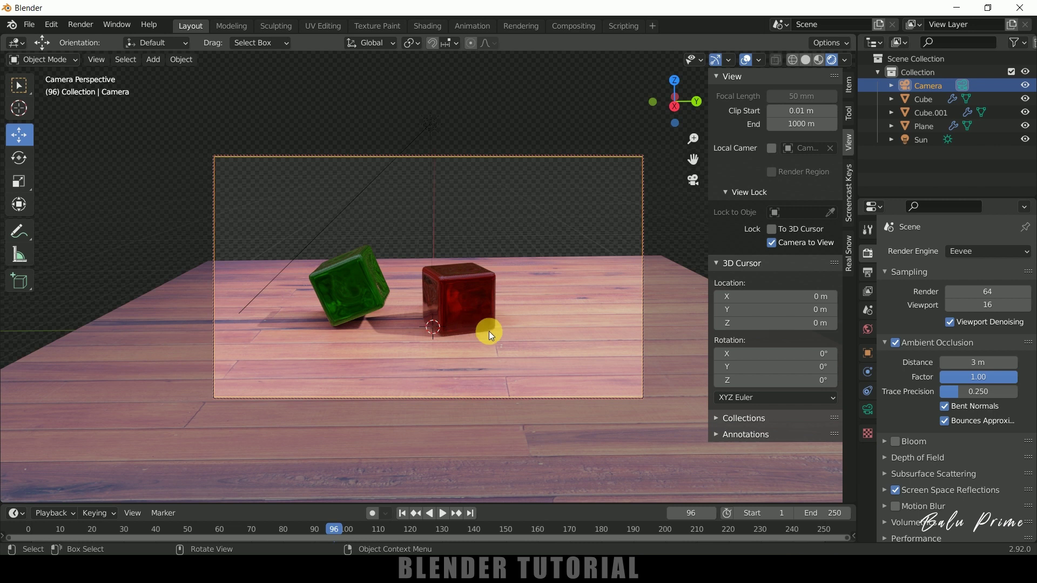
middle_click_drag(488, 331, 483, 312)
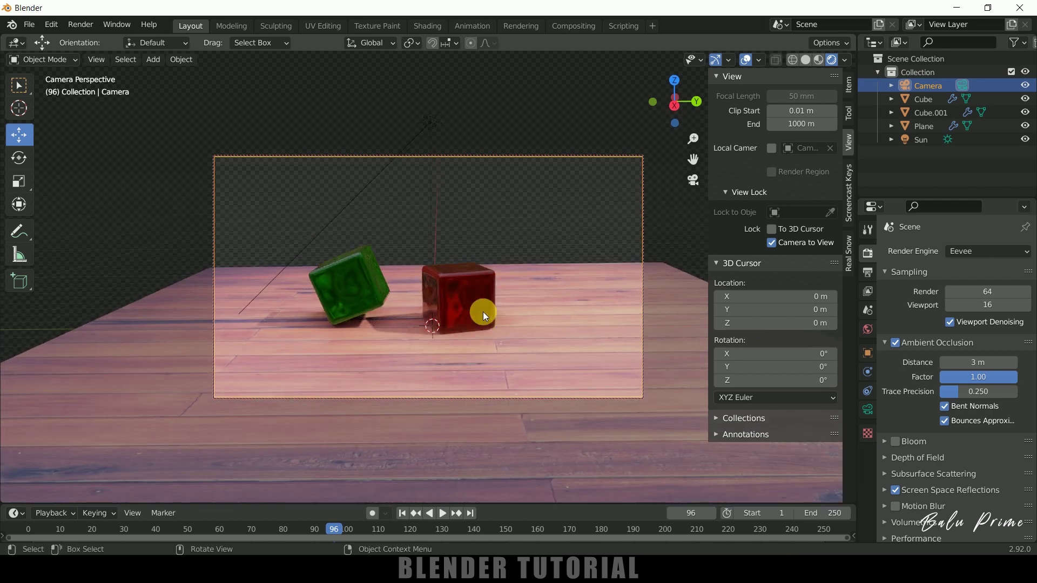
left_click(867, 272)
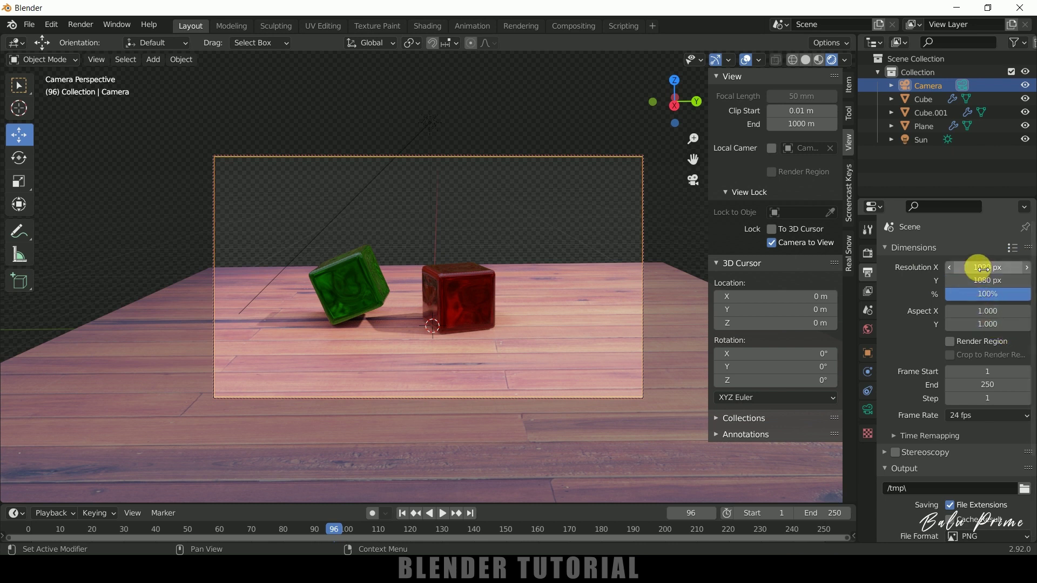
Enable Render Region and Crop to Render Region in Output Properties
left_click(953, 342)
scroll(952, 341, "down", 1)
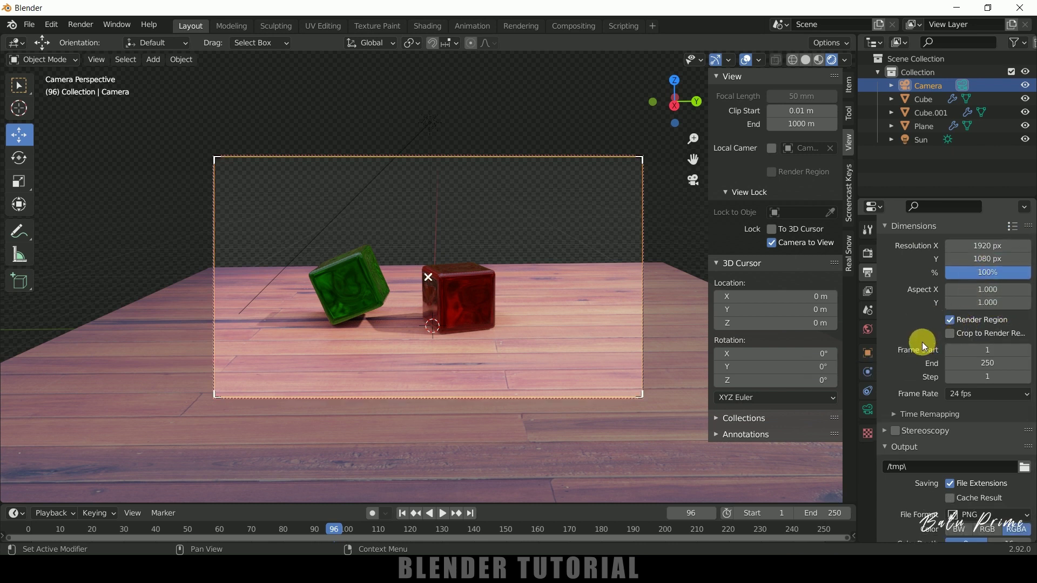
left_click(953, 337)
scroll(918, 336, "down", 2)
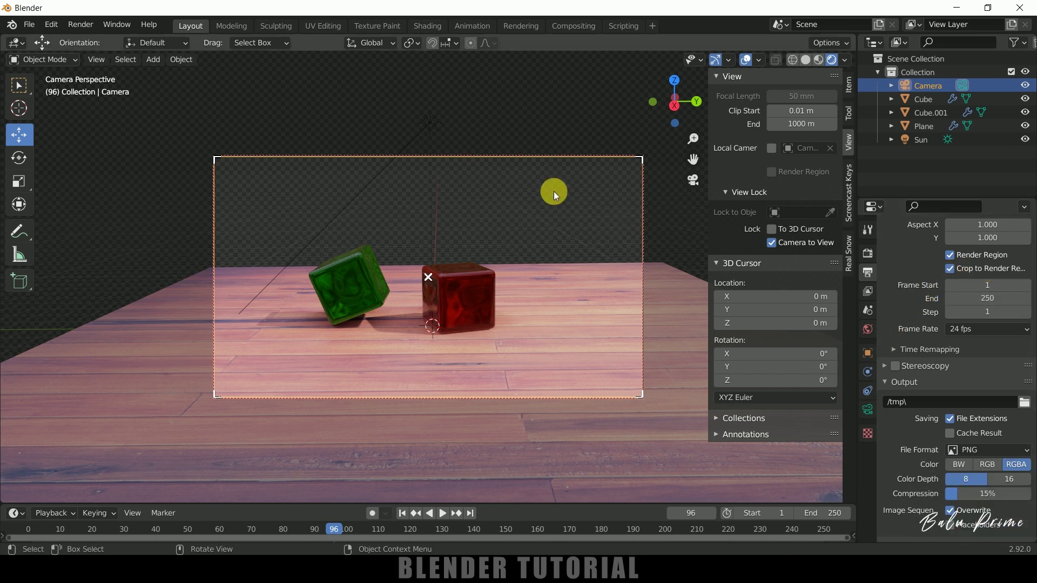
scroll(996, 324, "down", 1)
Set the output path to D:\youtube\sftbody\ and the file format to FFmpeg Video
left_click(998, 402)
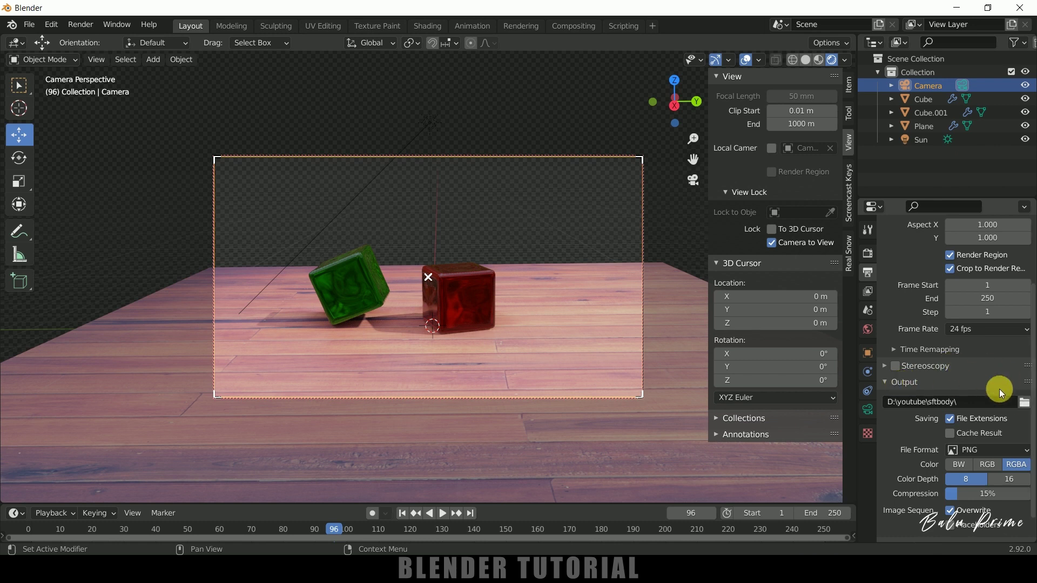
type("D:\\youtube\\softbody\\")
key("Return")
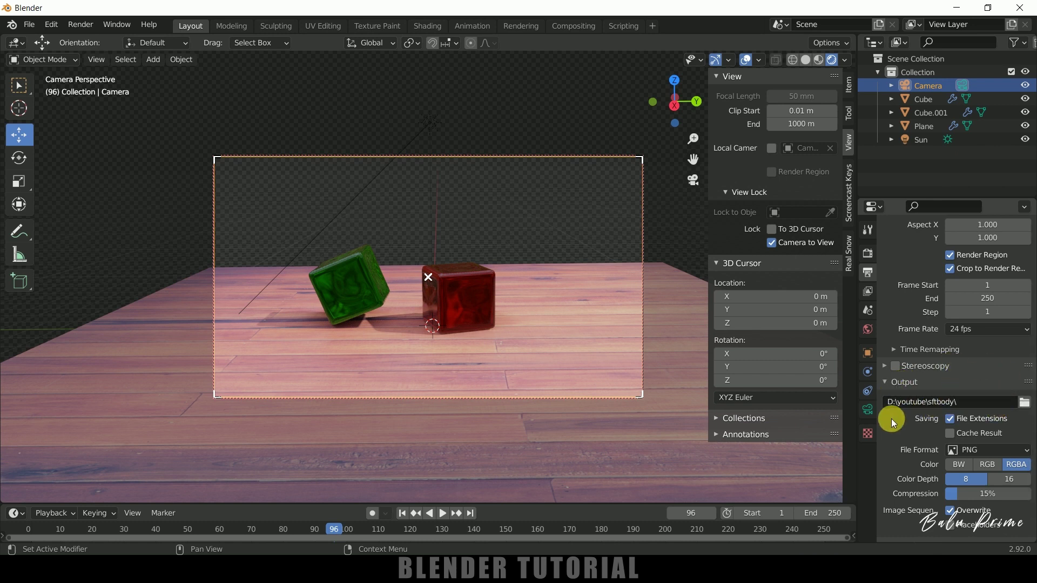
scroll(904, 422, "down", 1)
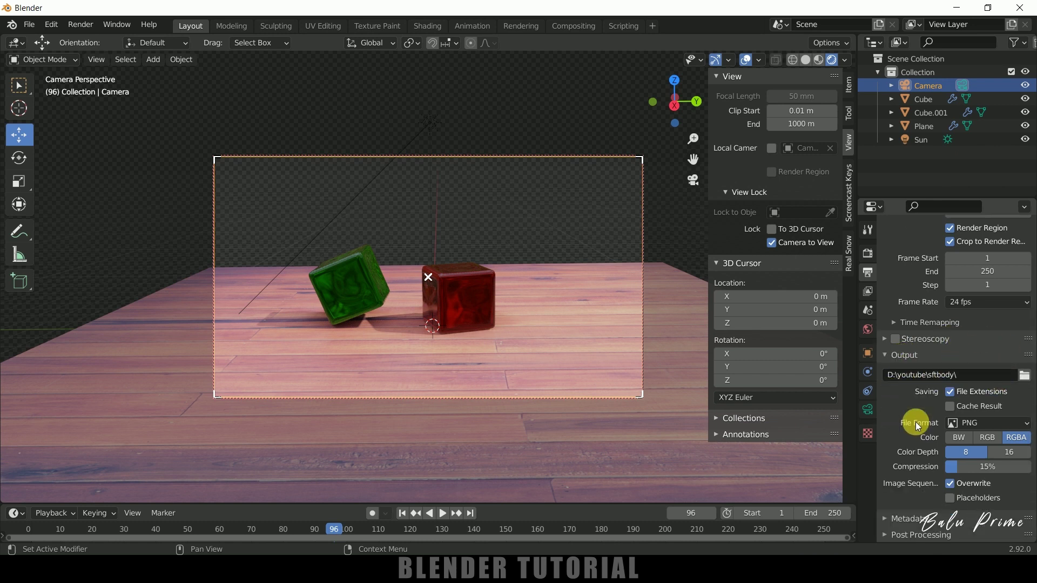
left_click(987, 423)
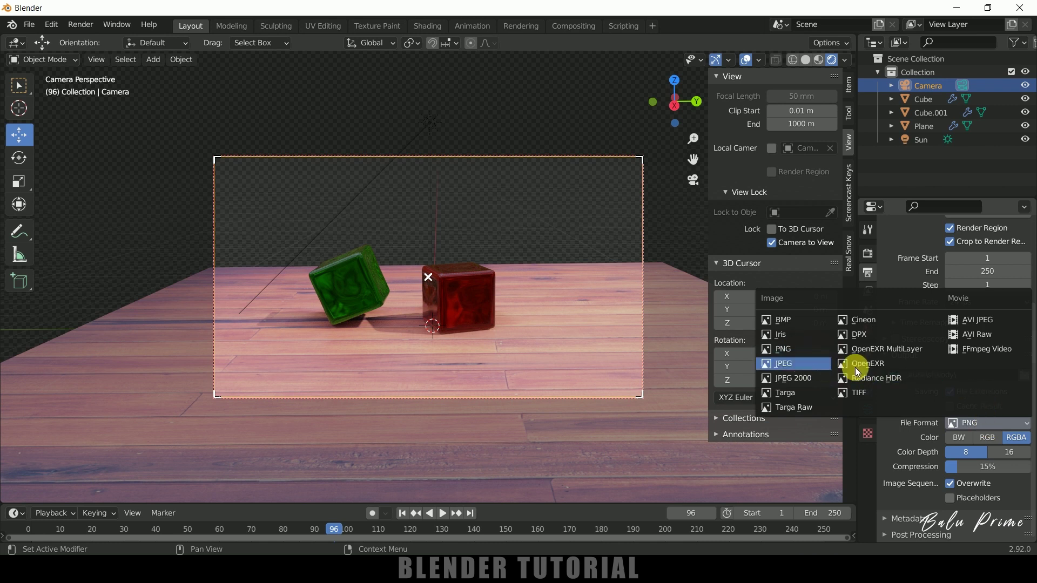
left_click(979, 352)
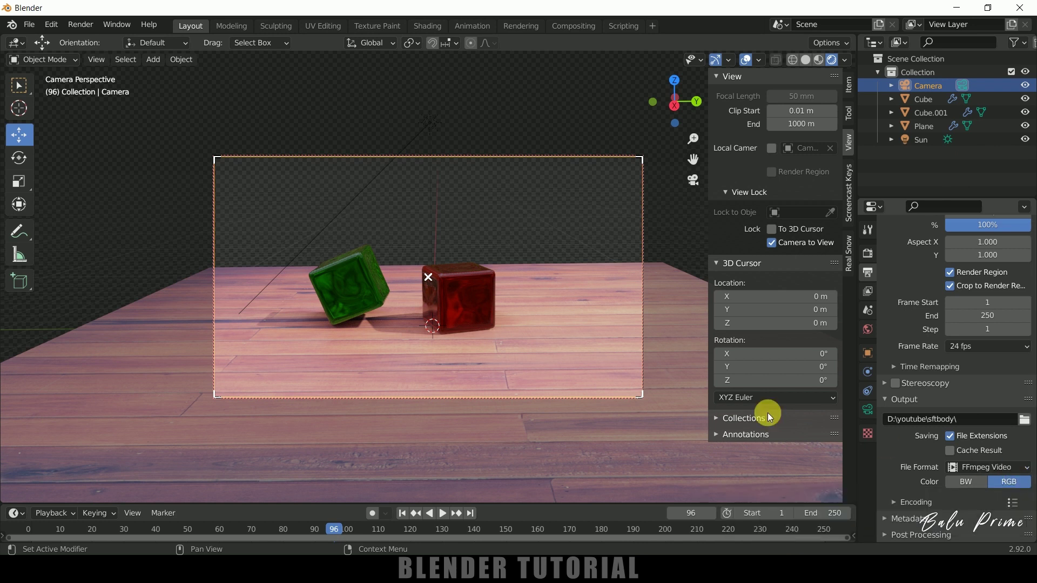
left_click(86, 26)
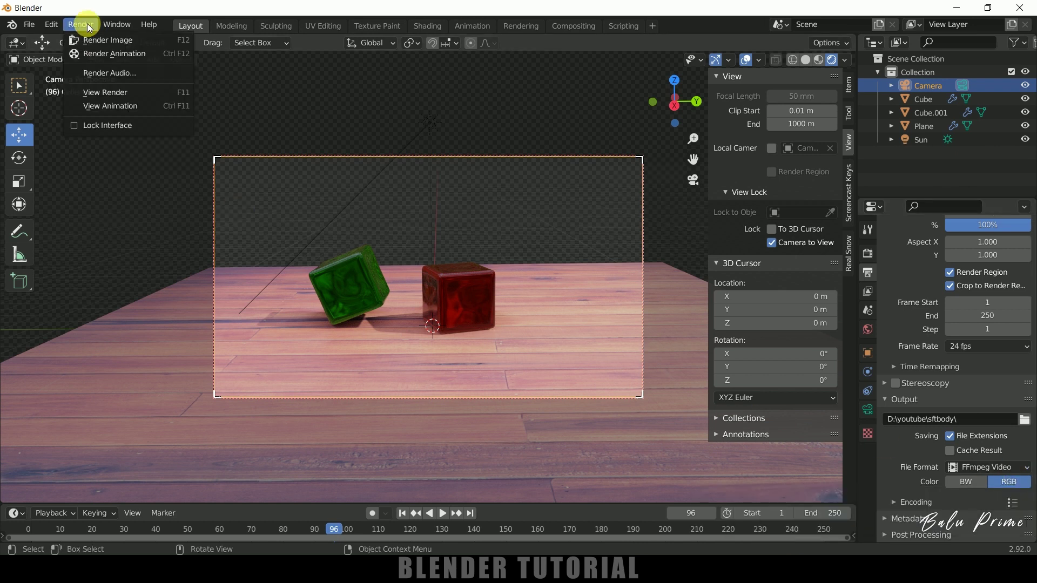
Render the full soft-body glass-cube animation from the Render menu
left_click(107, 54)
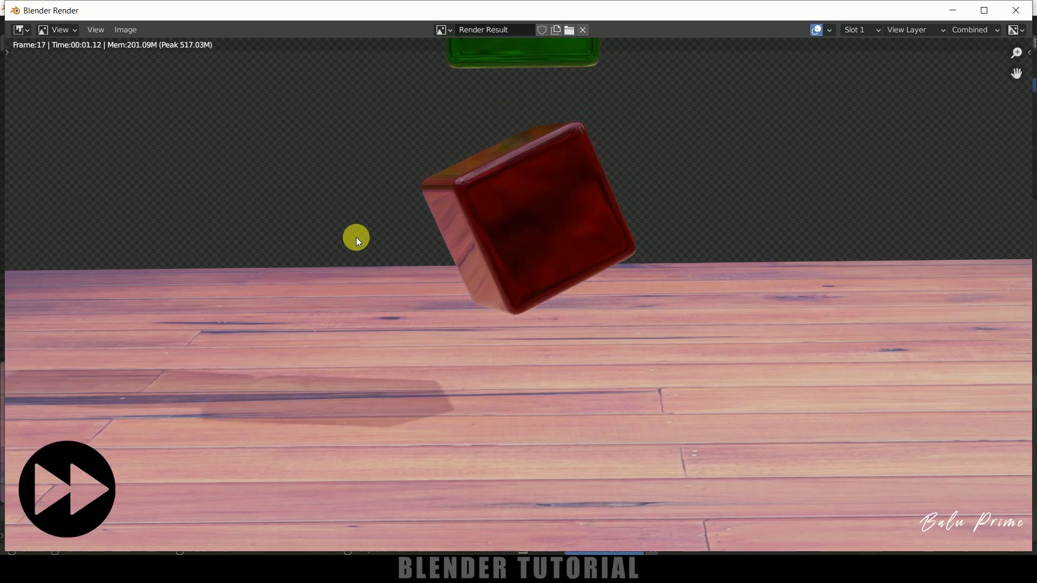